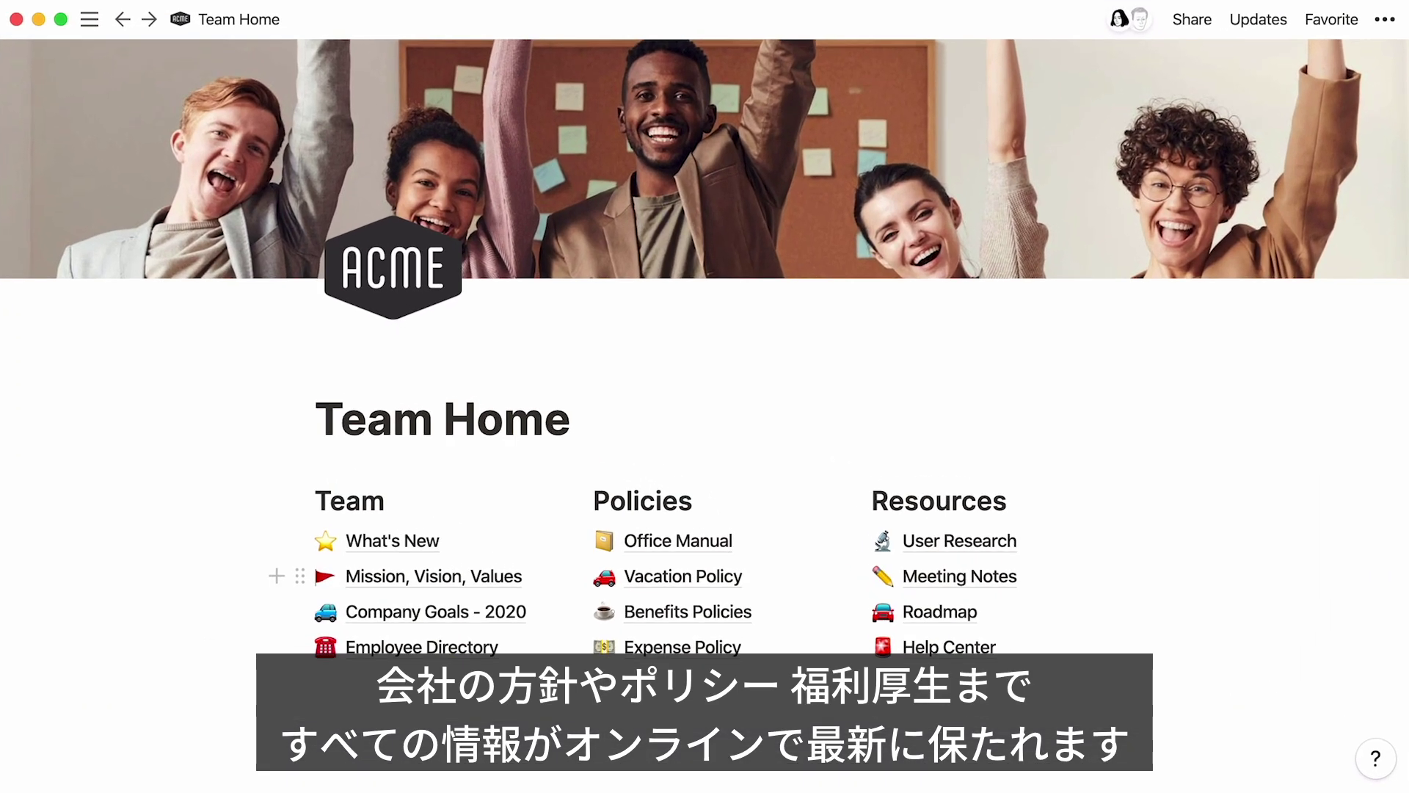
Step: Look at the Benefits Policies page linked from Team Home, and open the template gallery
left_click(688, 615)
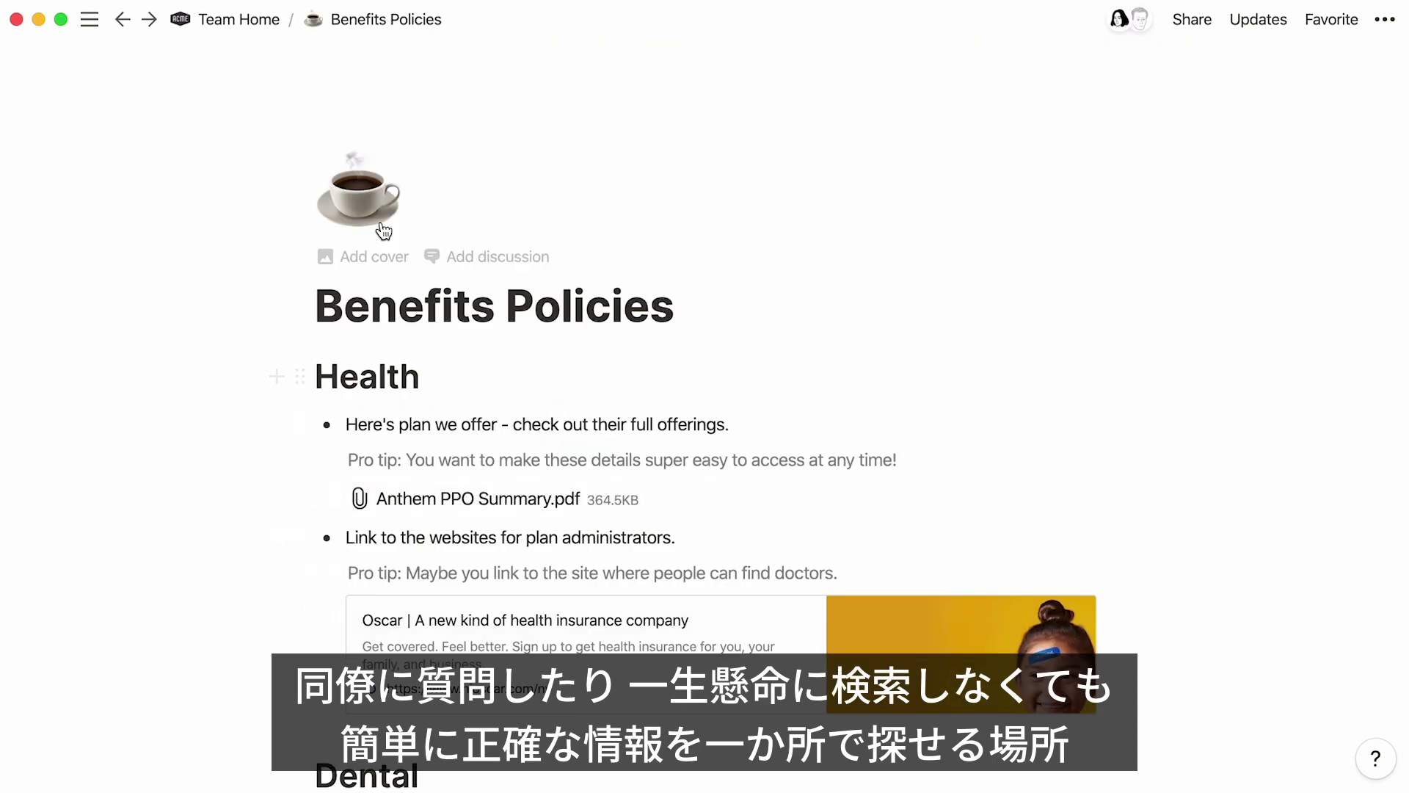
left_click(265, 31)
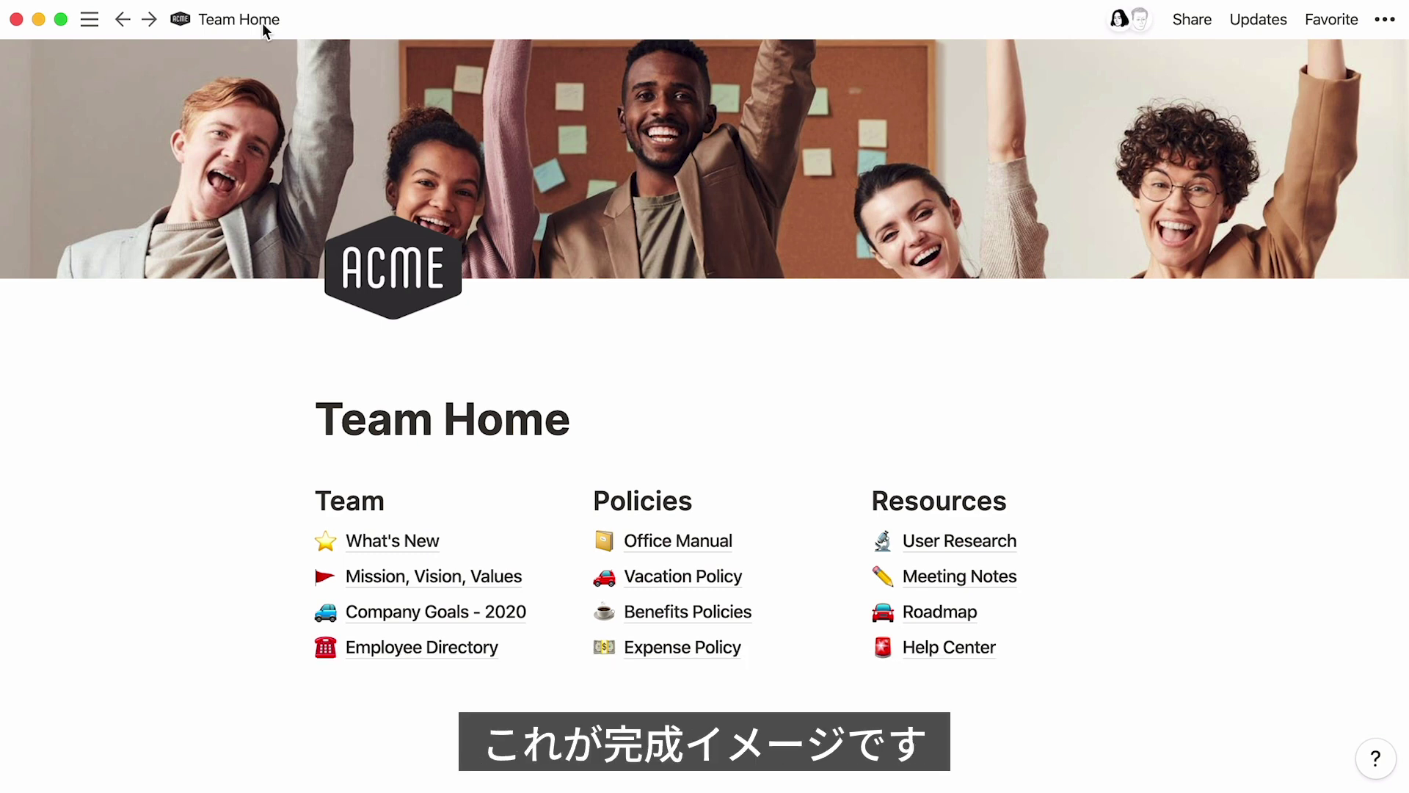
left_click(91, 18)
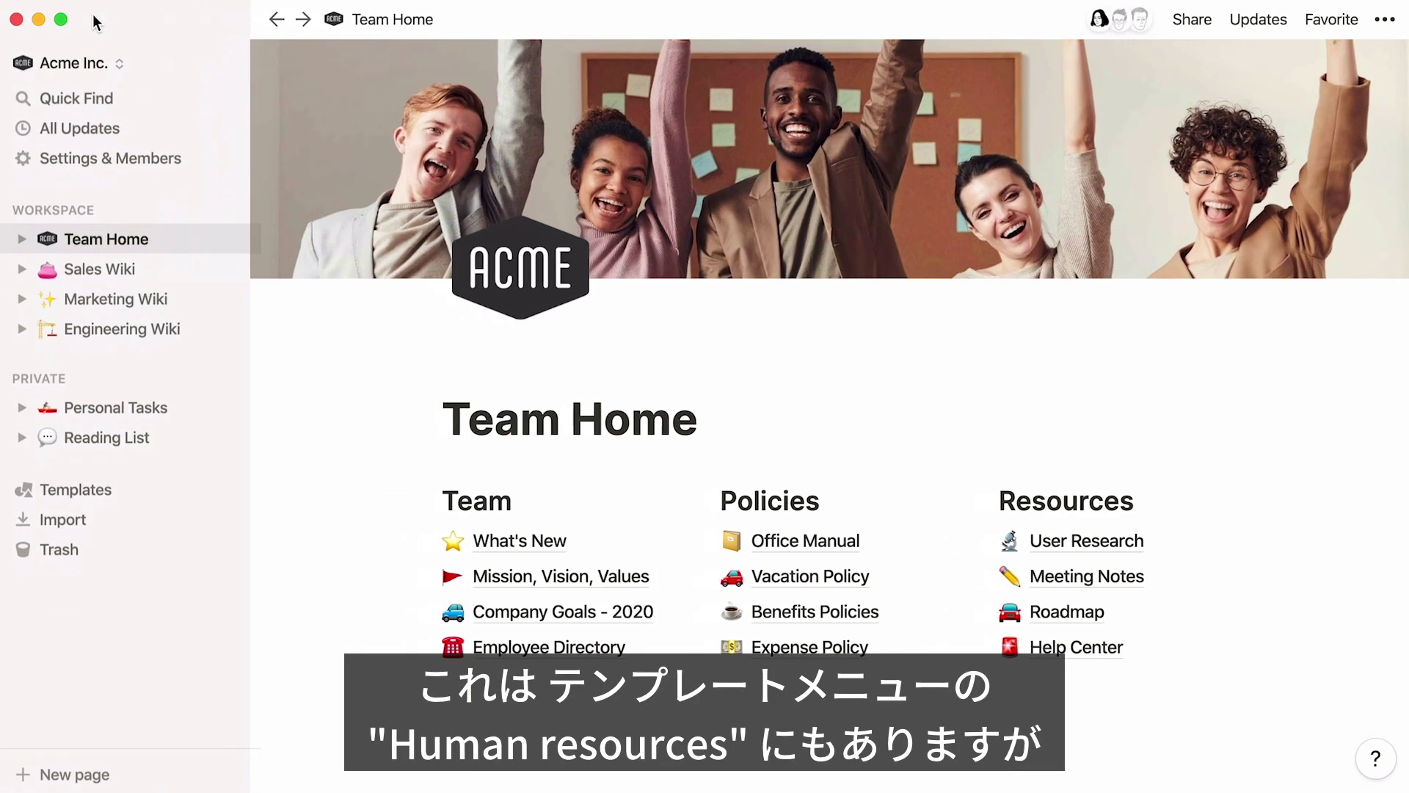
left_click(139, 490)
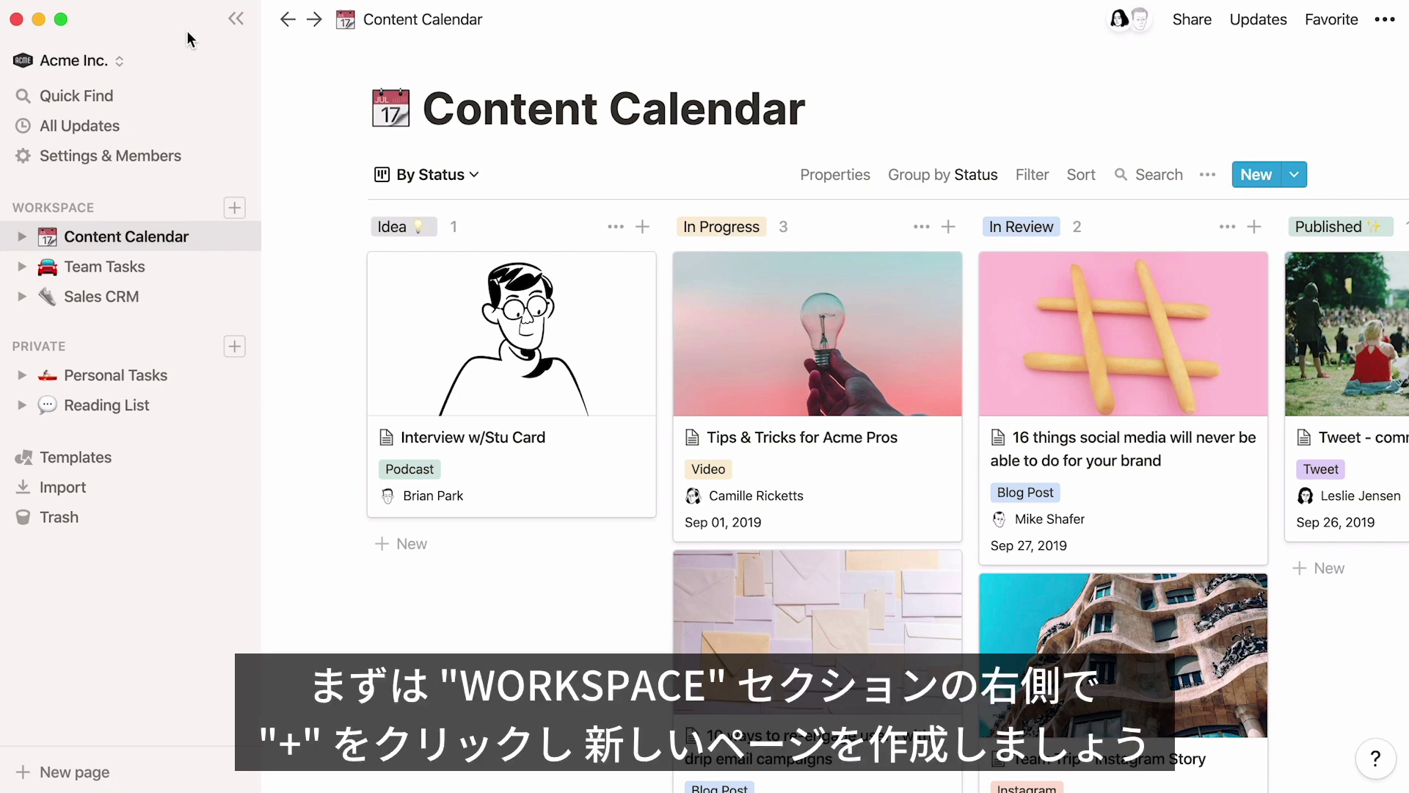
Step: Create a new top-level page in the Workspace section and title it "Team Home"
left_click(235, 208)
type("T")
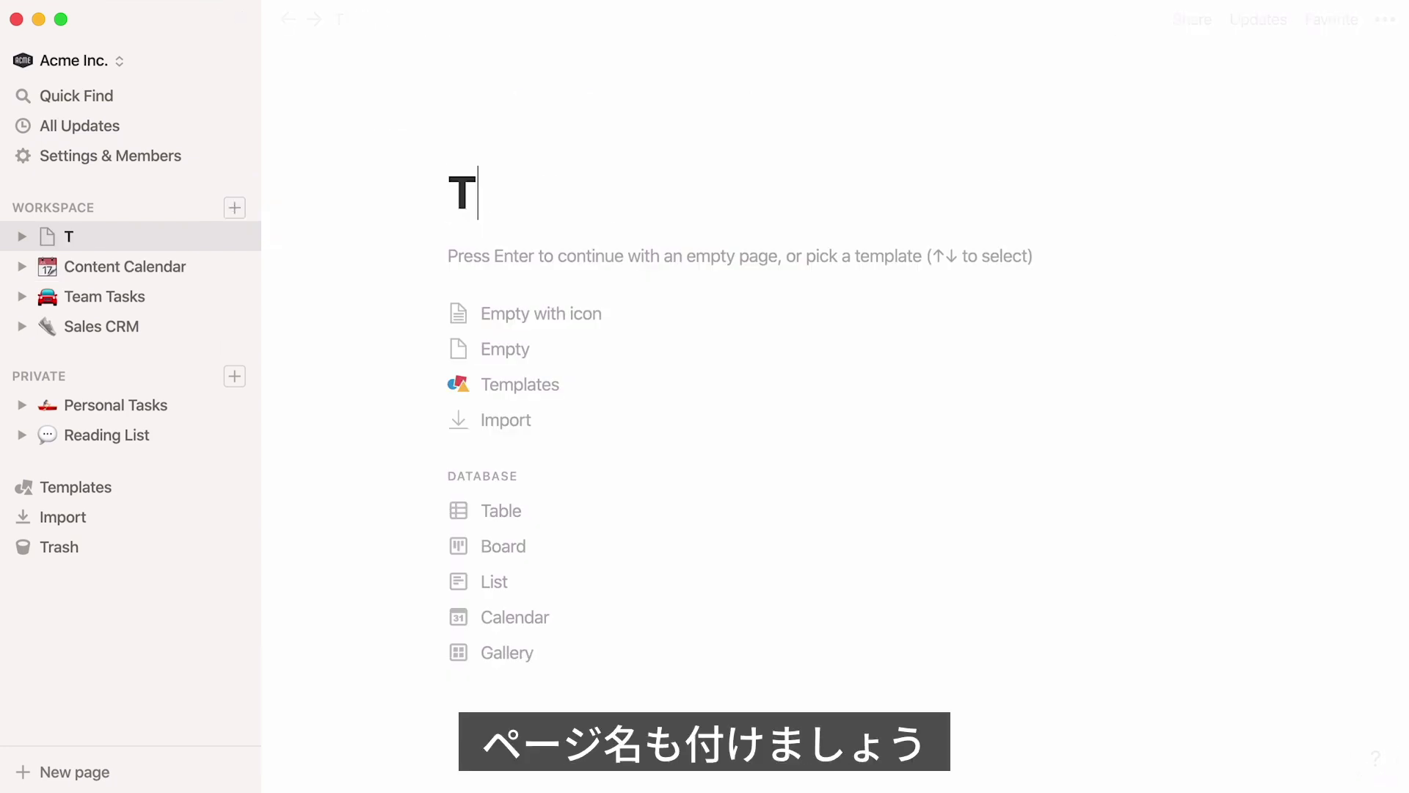
type("eam Home")
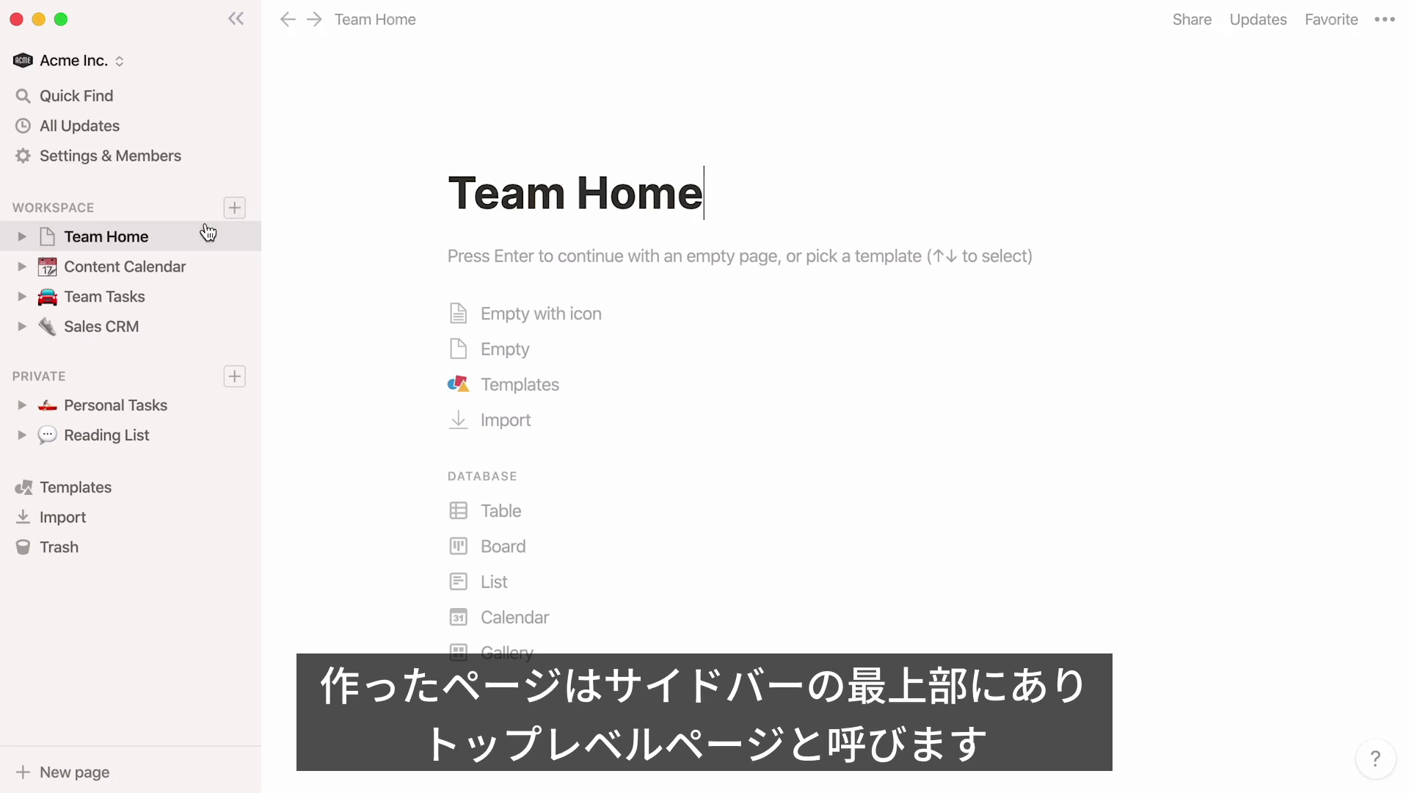
mouse_move(179, 243)
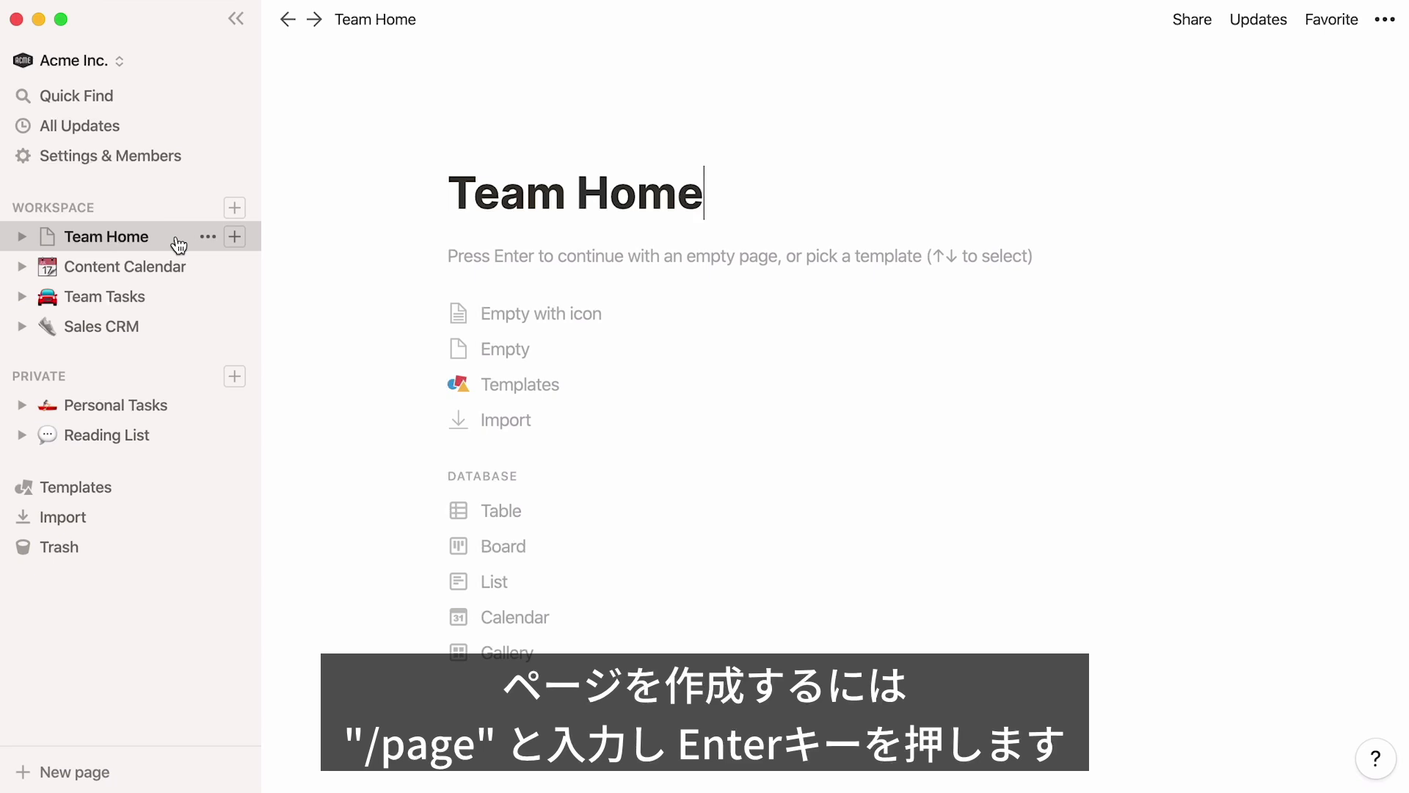
Step: Add a sub-page titled "What's New" inside the Team Home page
key("Return")
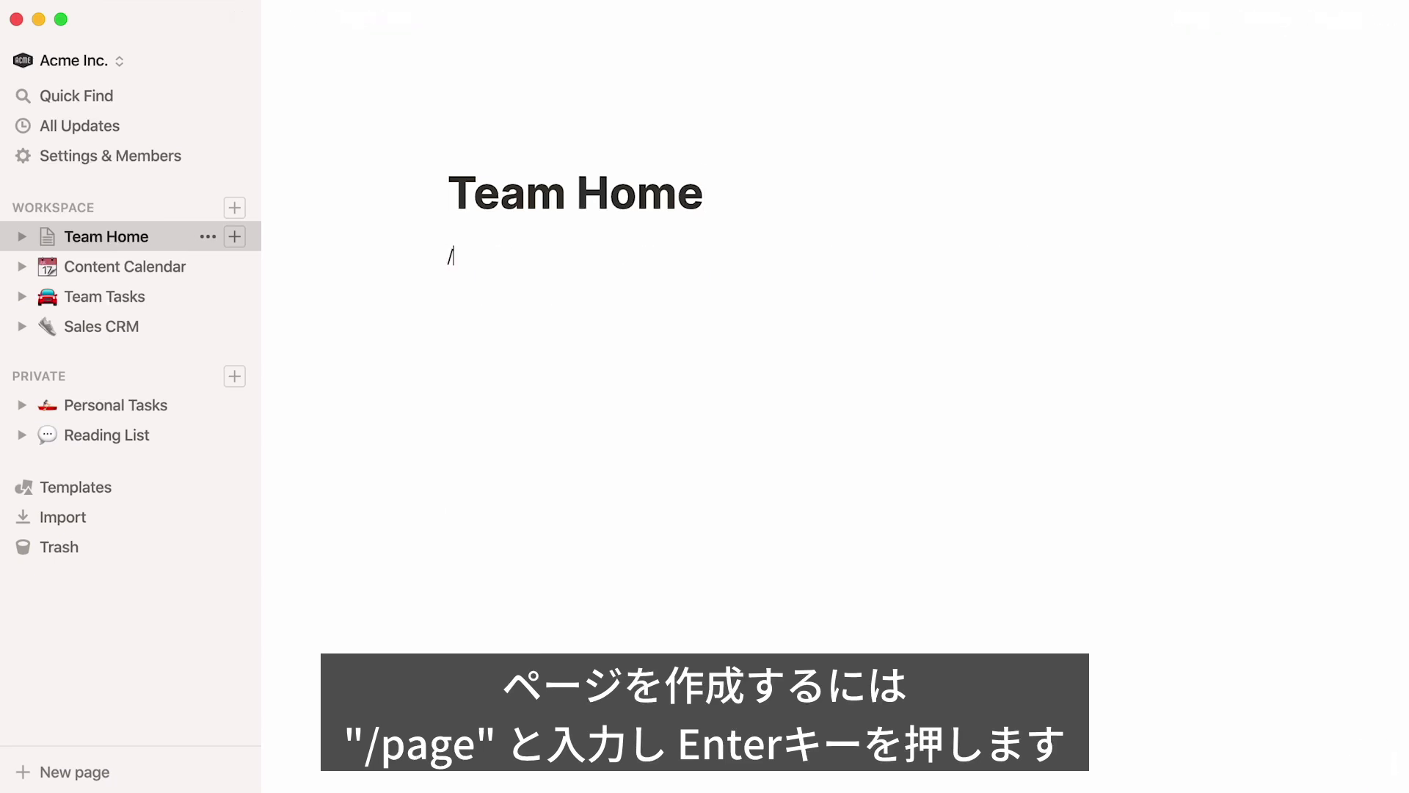
type("/page")
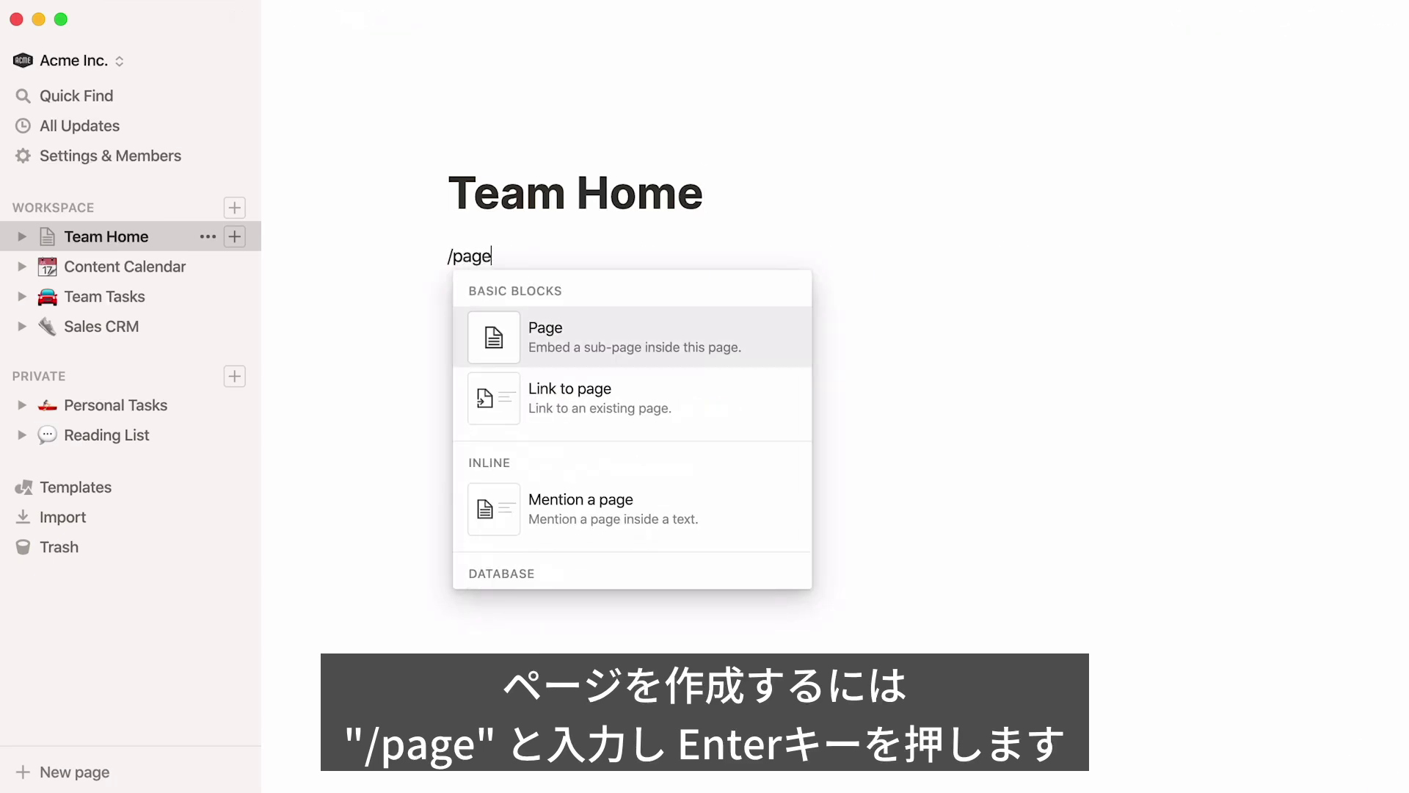
key("Return")
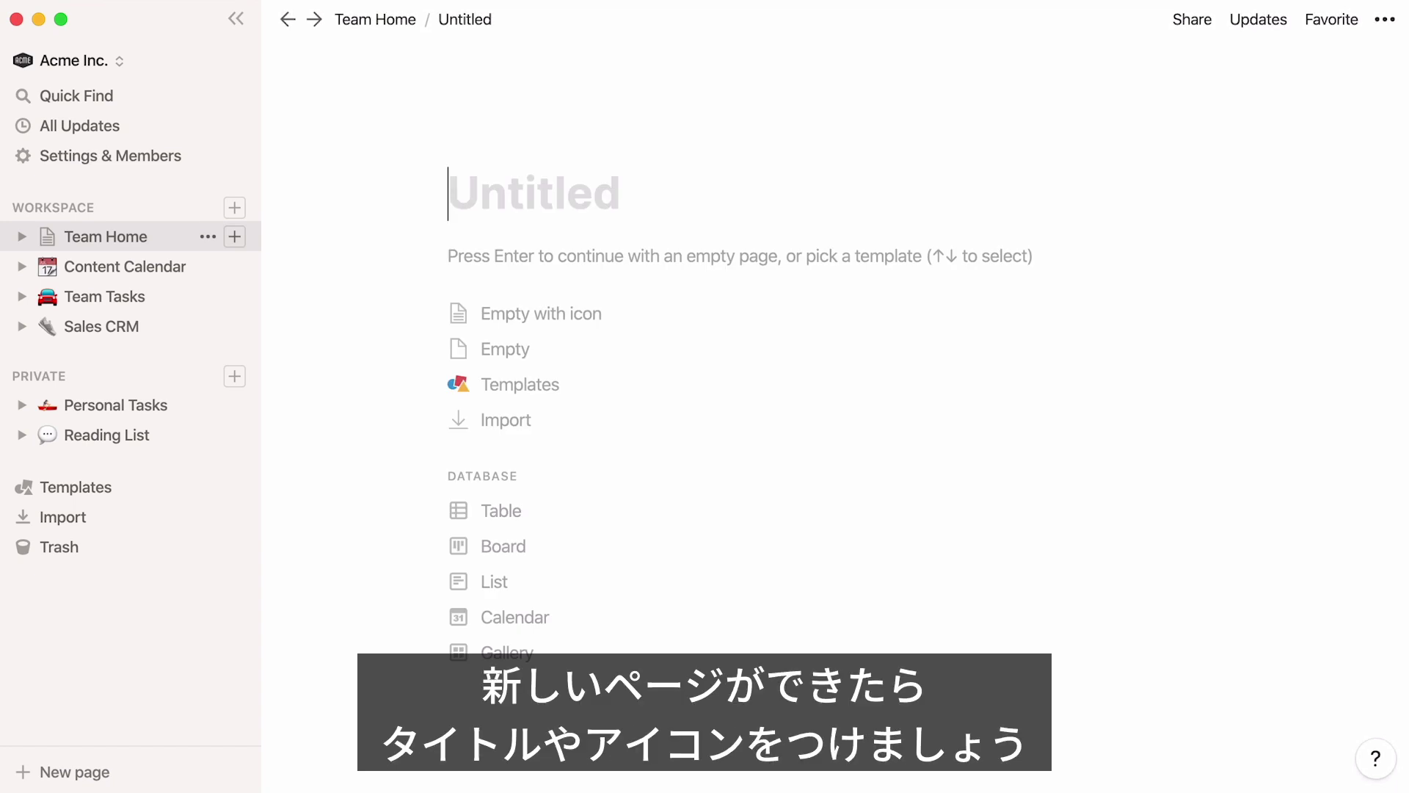
type("What")
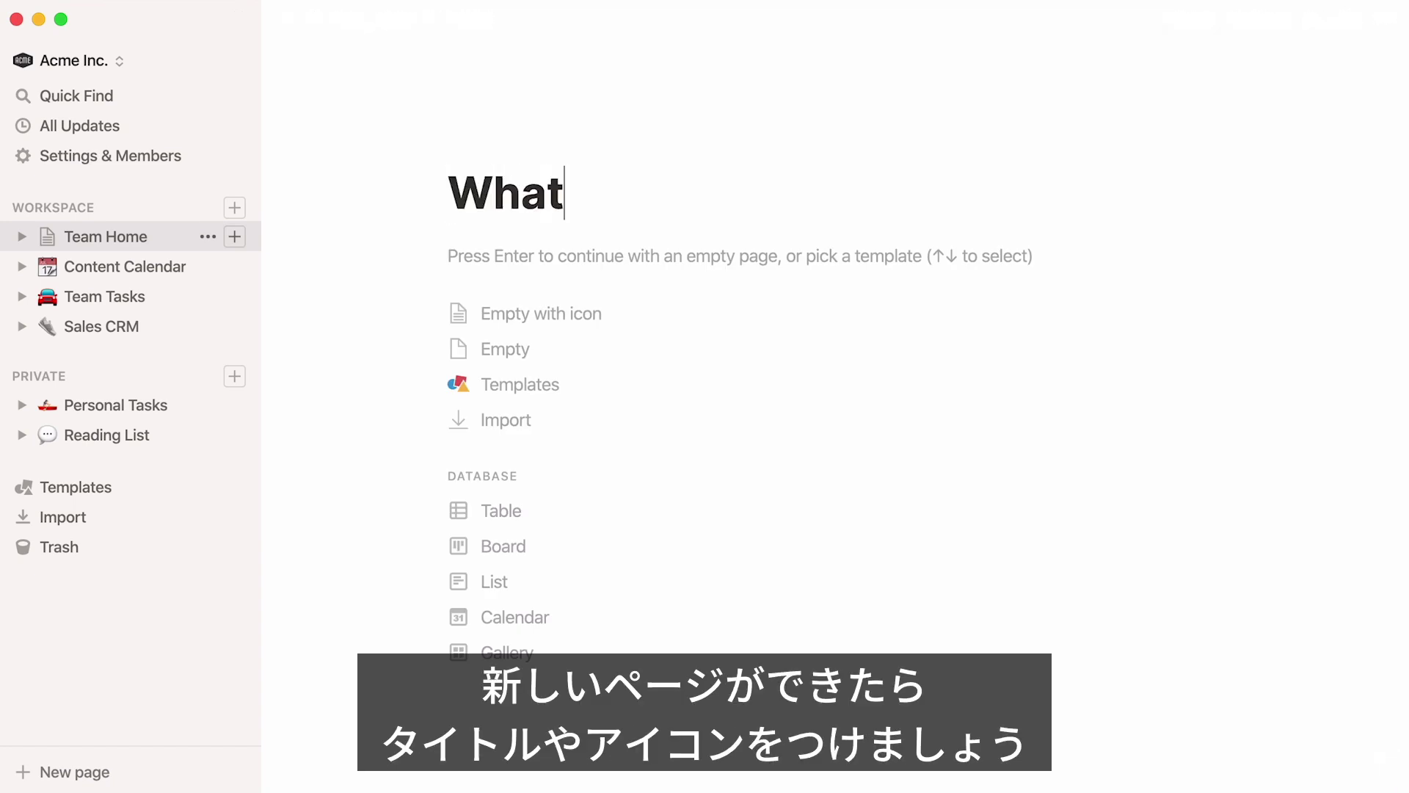
type("'s New")
Step: Make What's New an empty page with an icon and set that icon to the star emoji
left_click(465, 316)
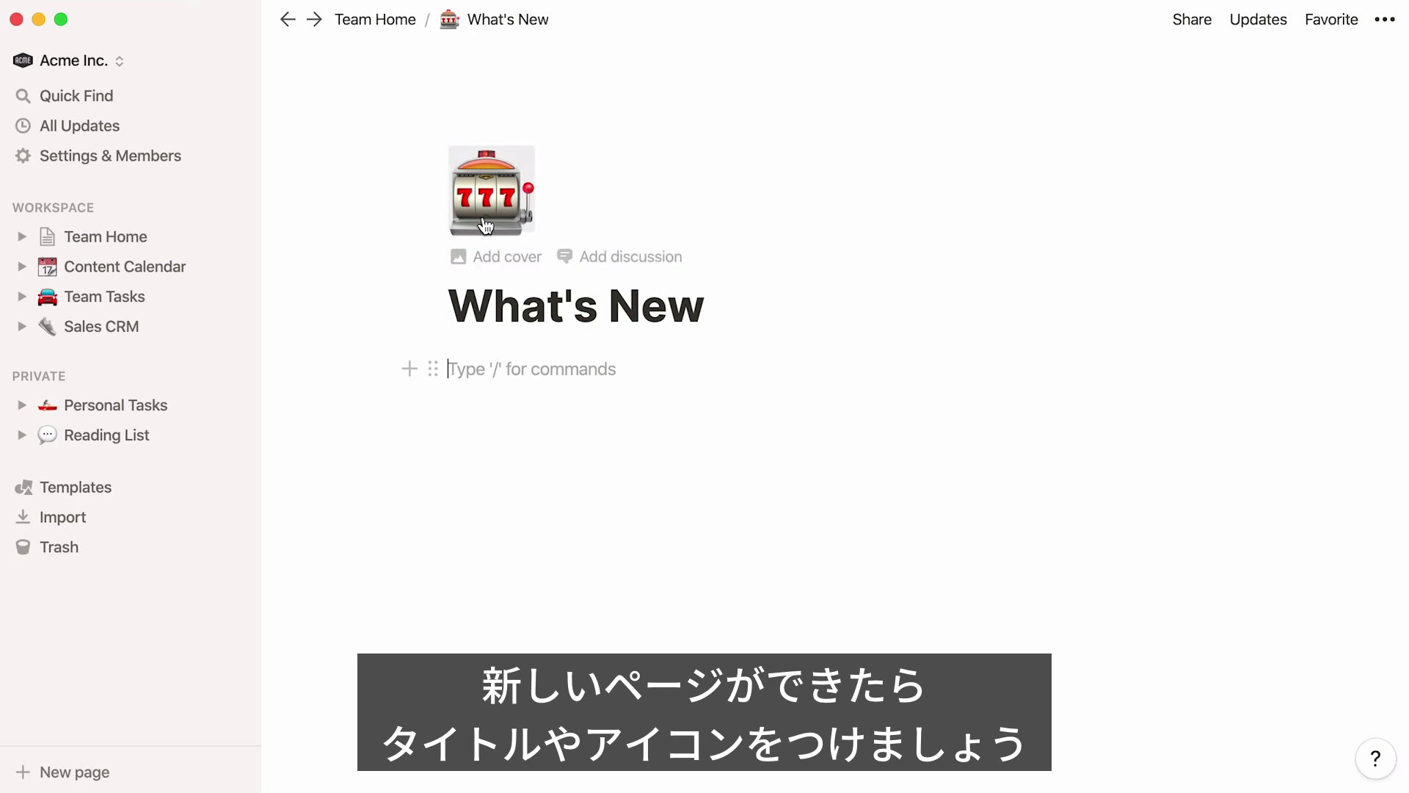
left_click(485, 229)
type("star")
left_click(326, 628)
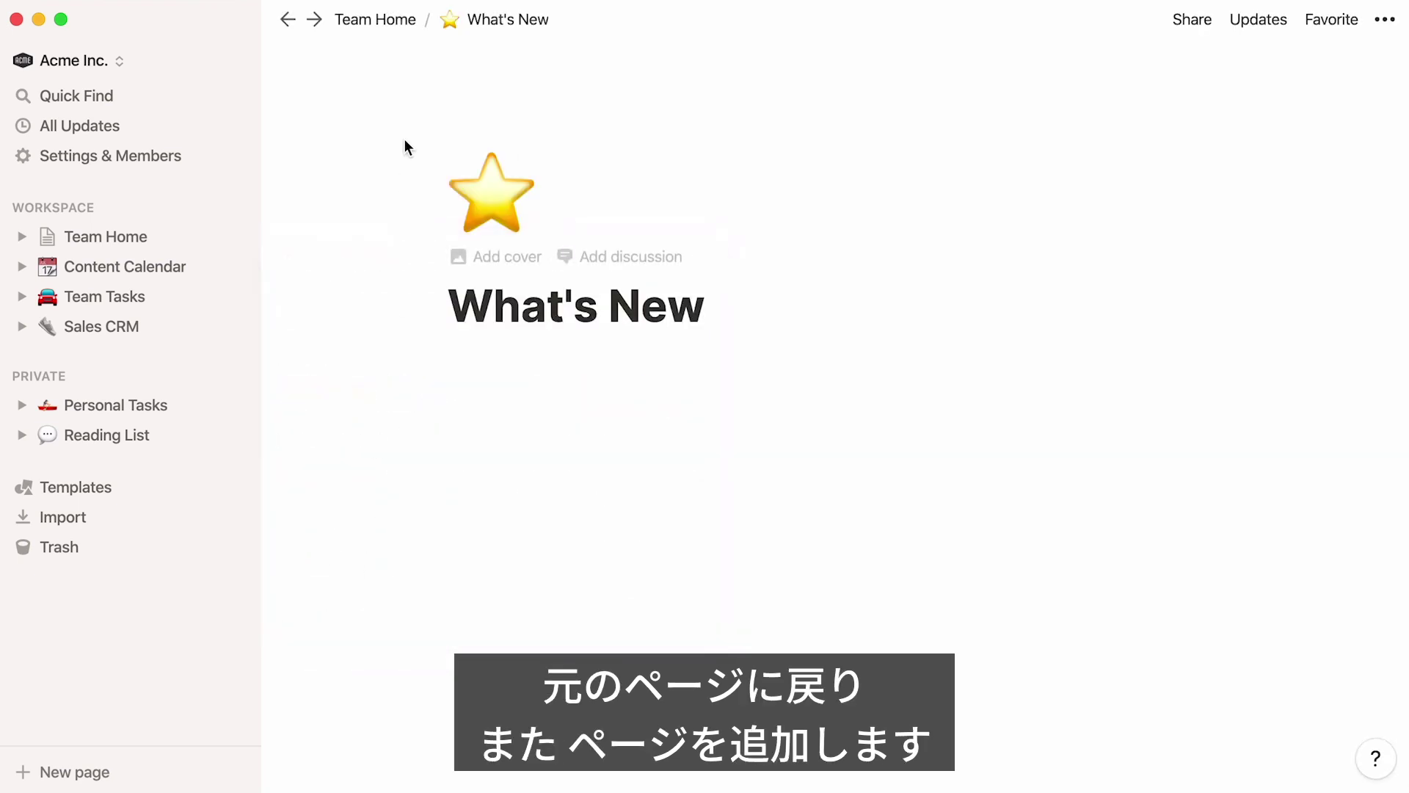
Step: Return to Team Home and add a second sub-page titled "User Research" below What's New
left_click(411, 21)
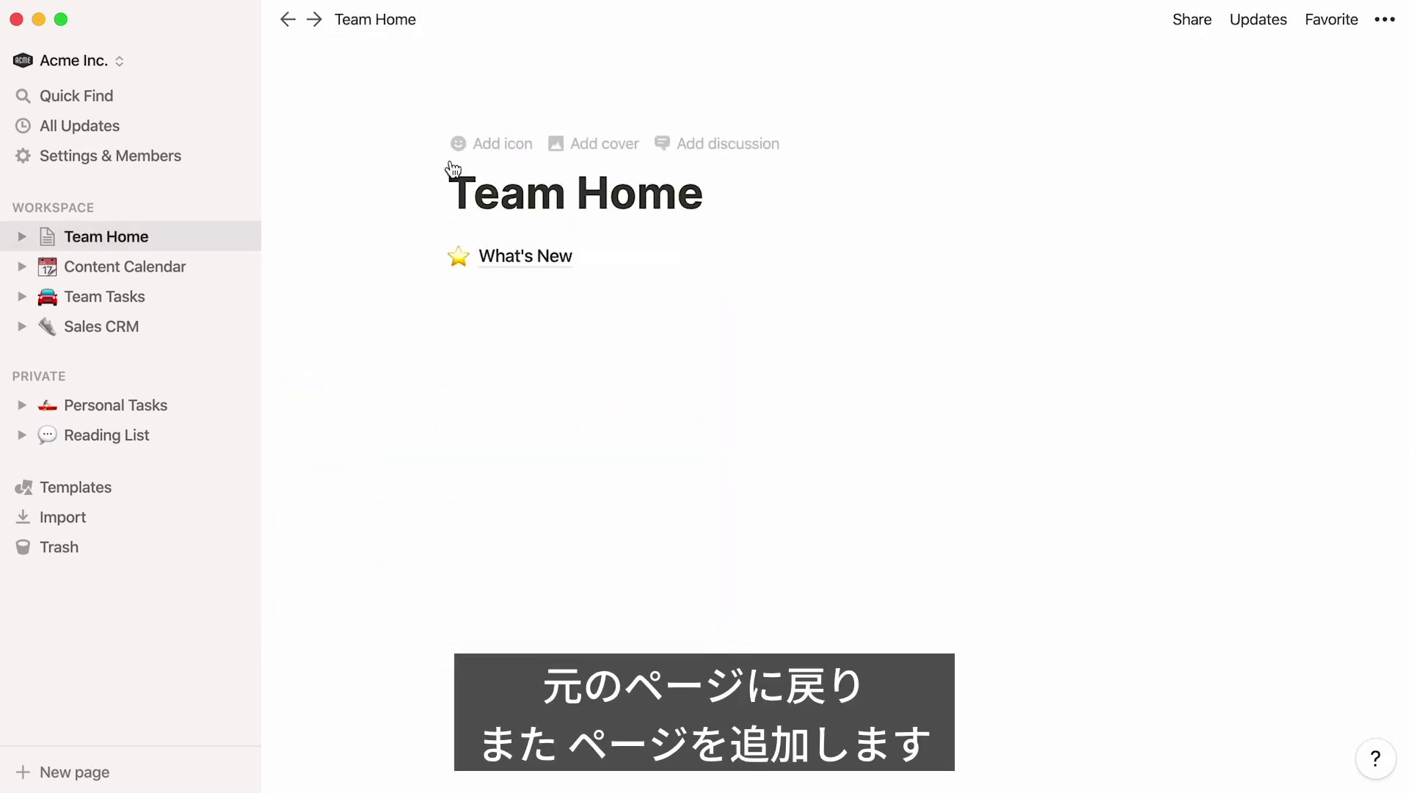
left_click(461, 284)
type("/page")
key("Return")
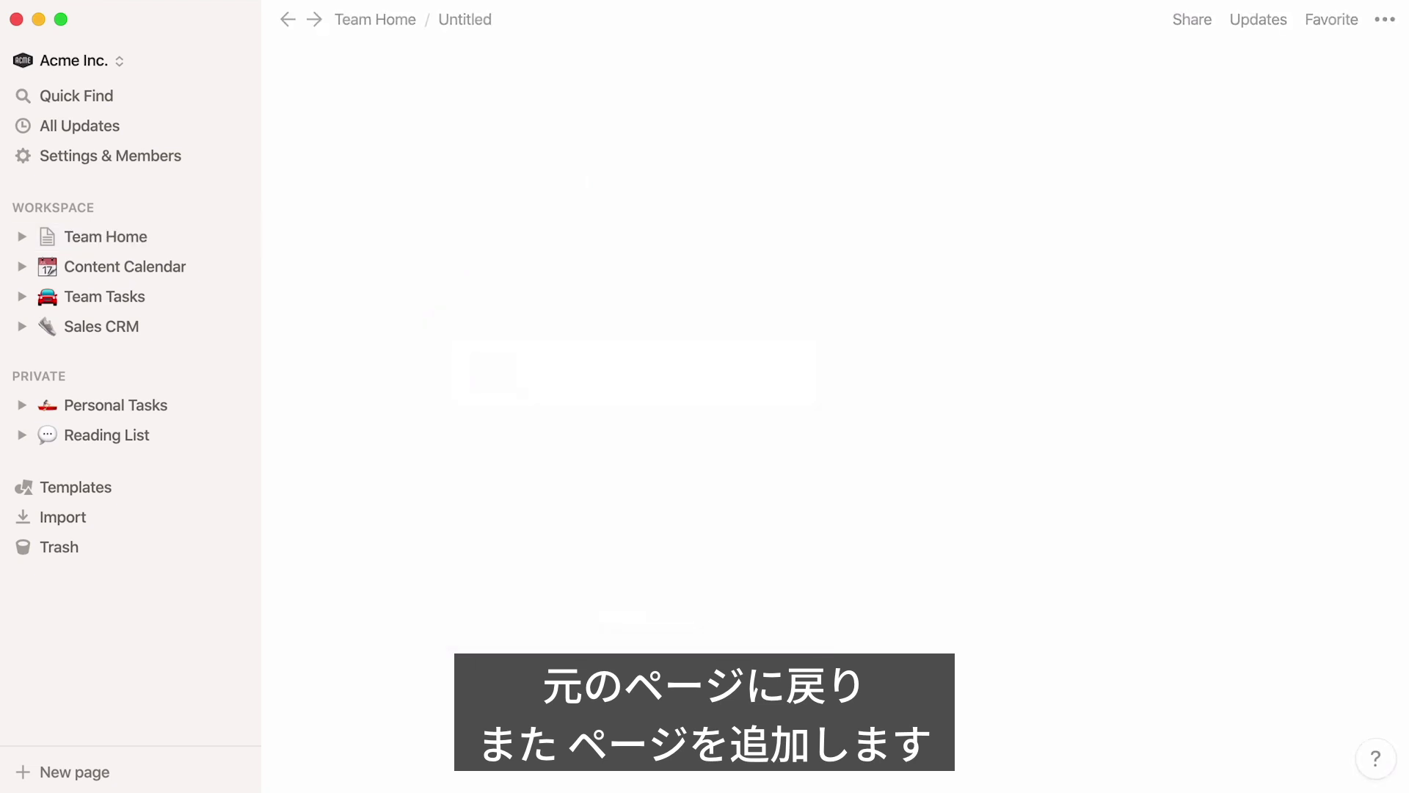
type("User Research")
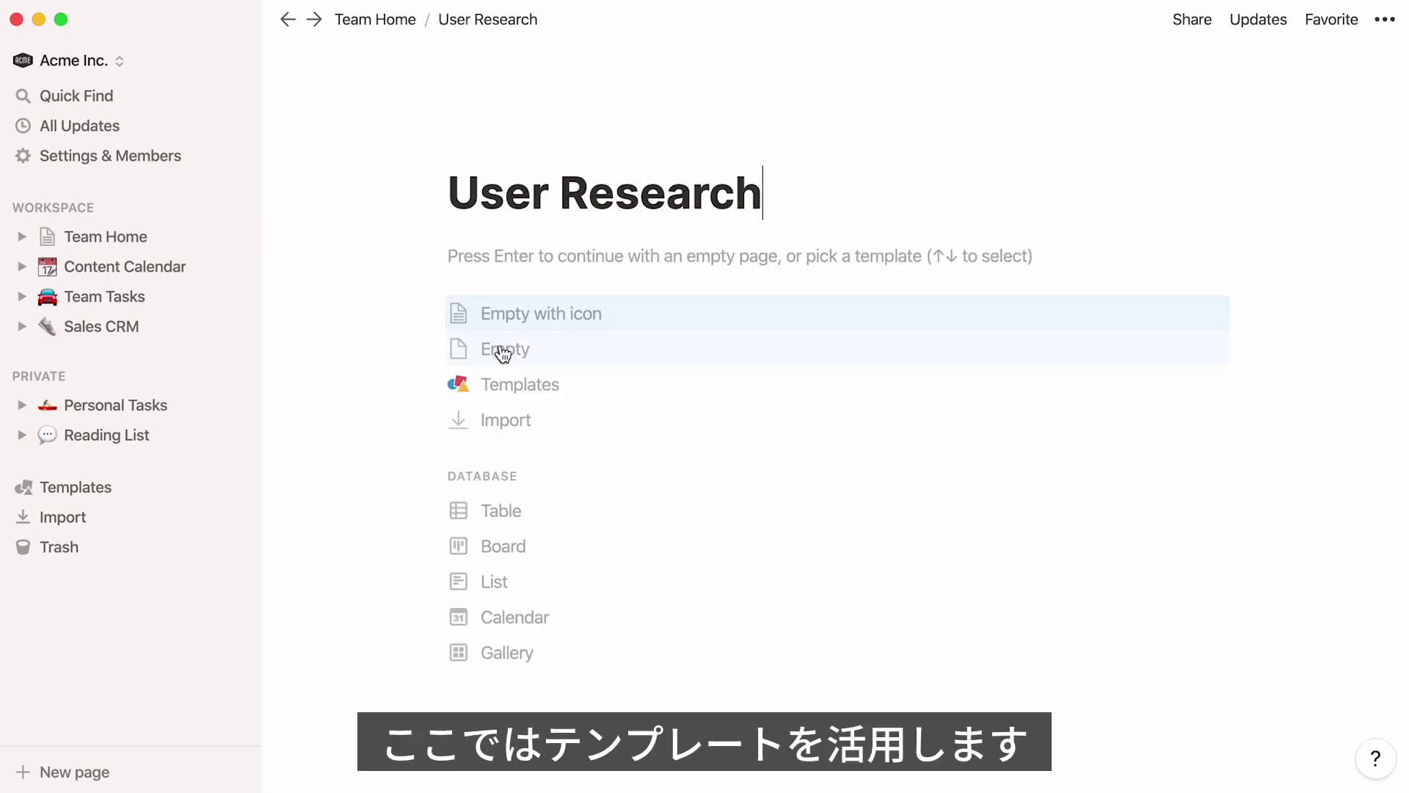
Step: Apply the User Research Database template from the Design category to the new sub-page and go back to Team Home
left_click(525, 384)
left_click(1068, 151)
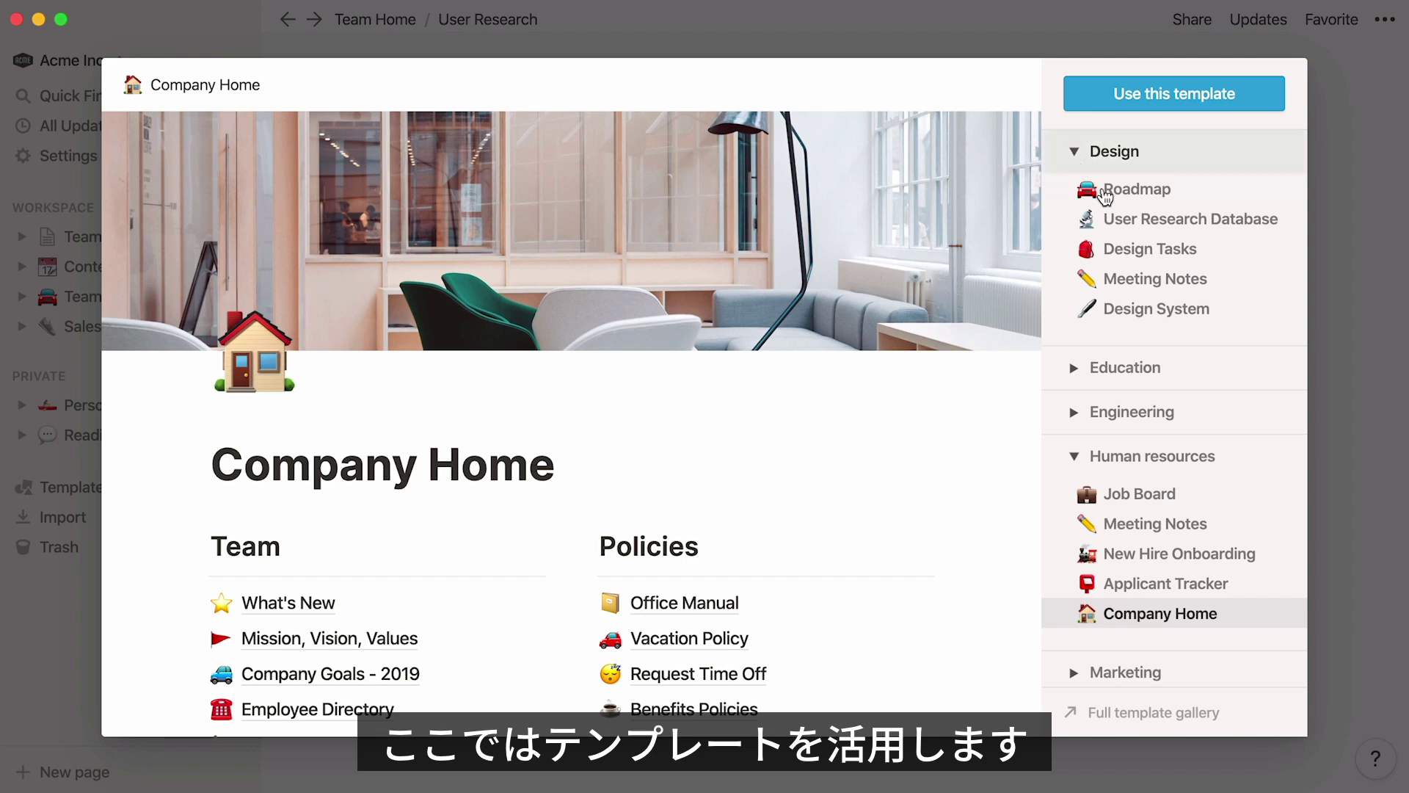
left_click(1124, 220)
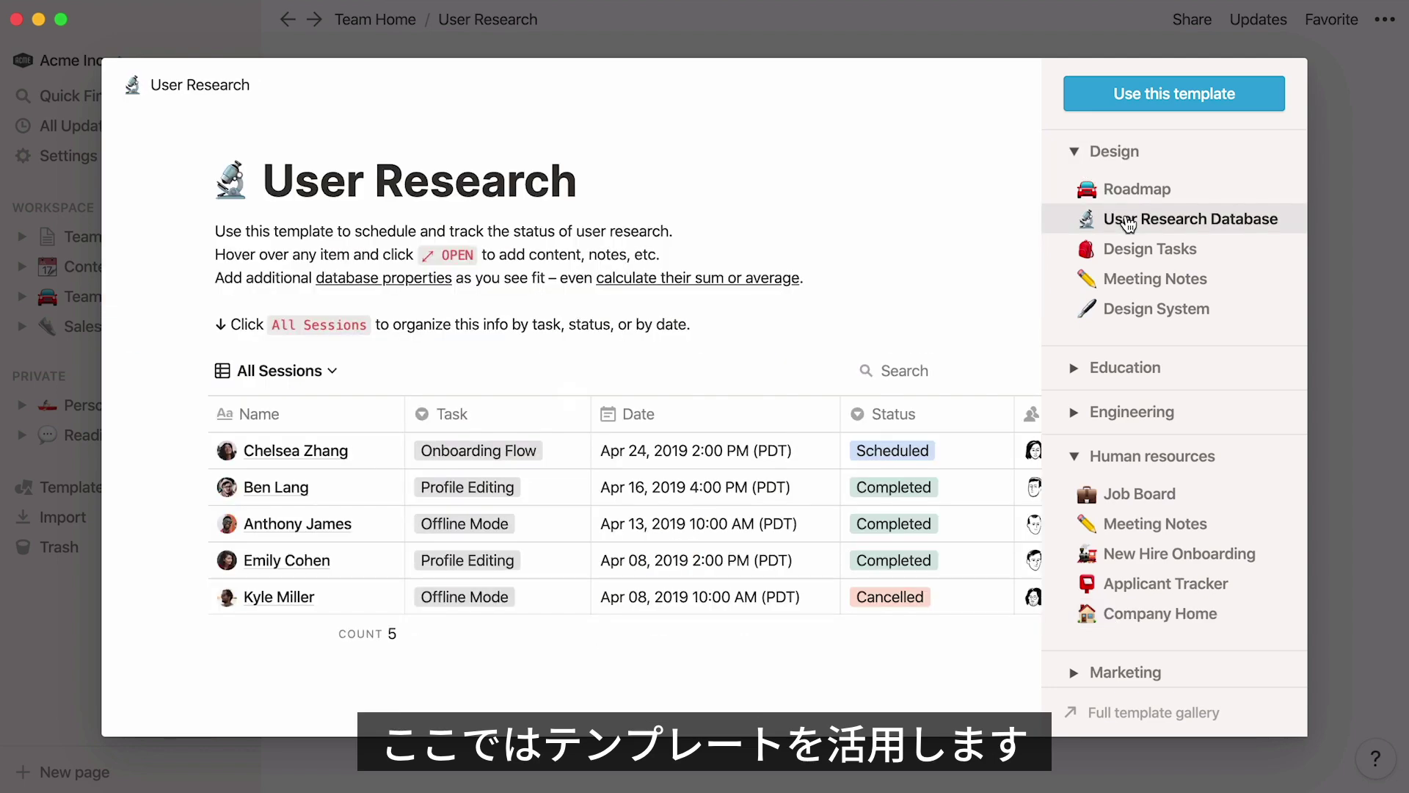
left_click(1187, 108)
left_click(399, 33)
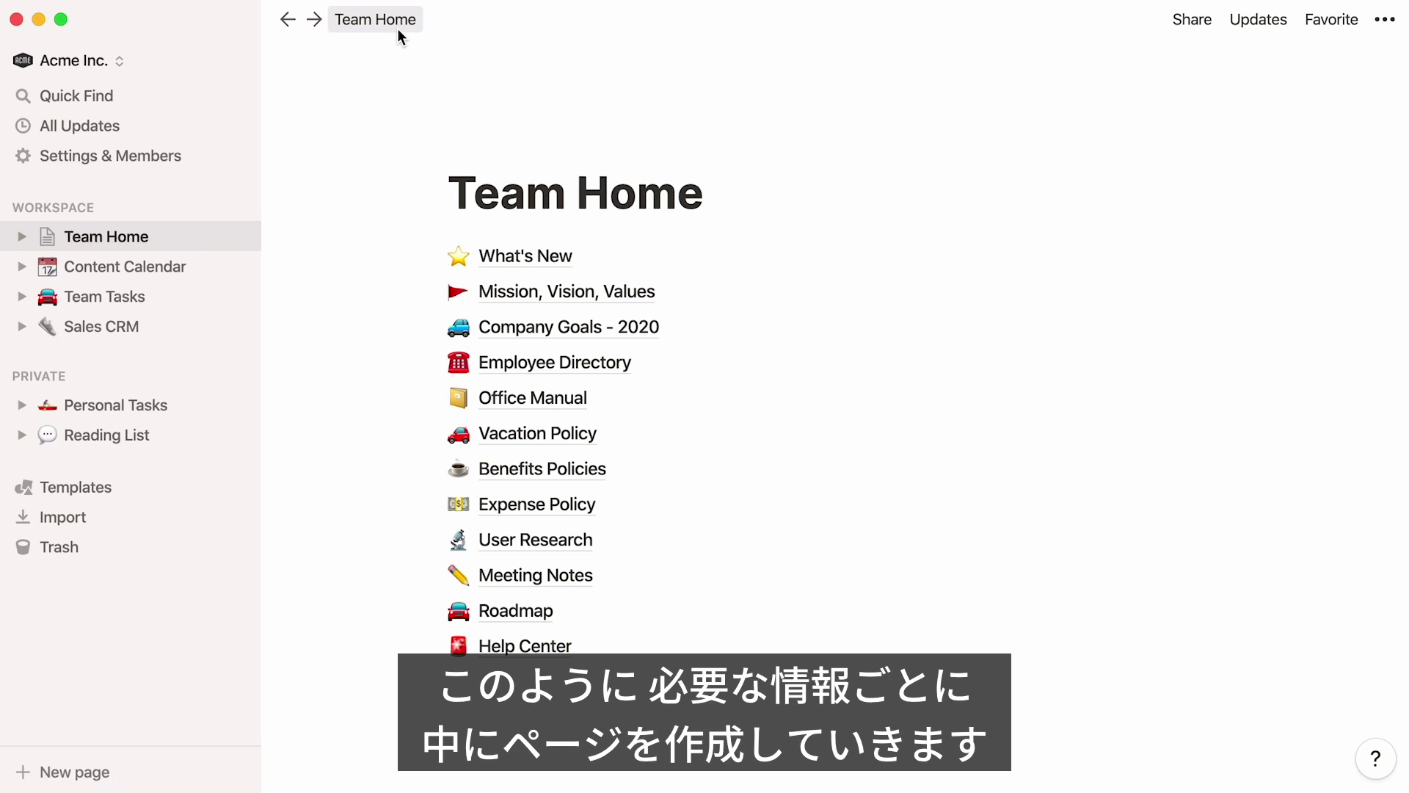
Step: View the Mission, Vision, Values page and examine the nested pages under Team Home and Help Center before returning to Team Home
left_click(535, 293)
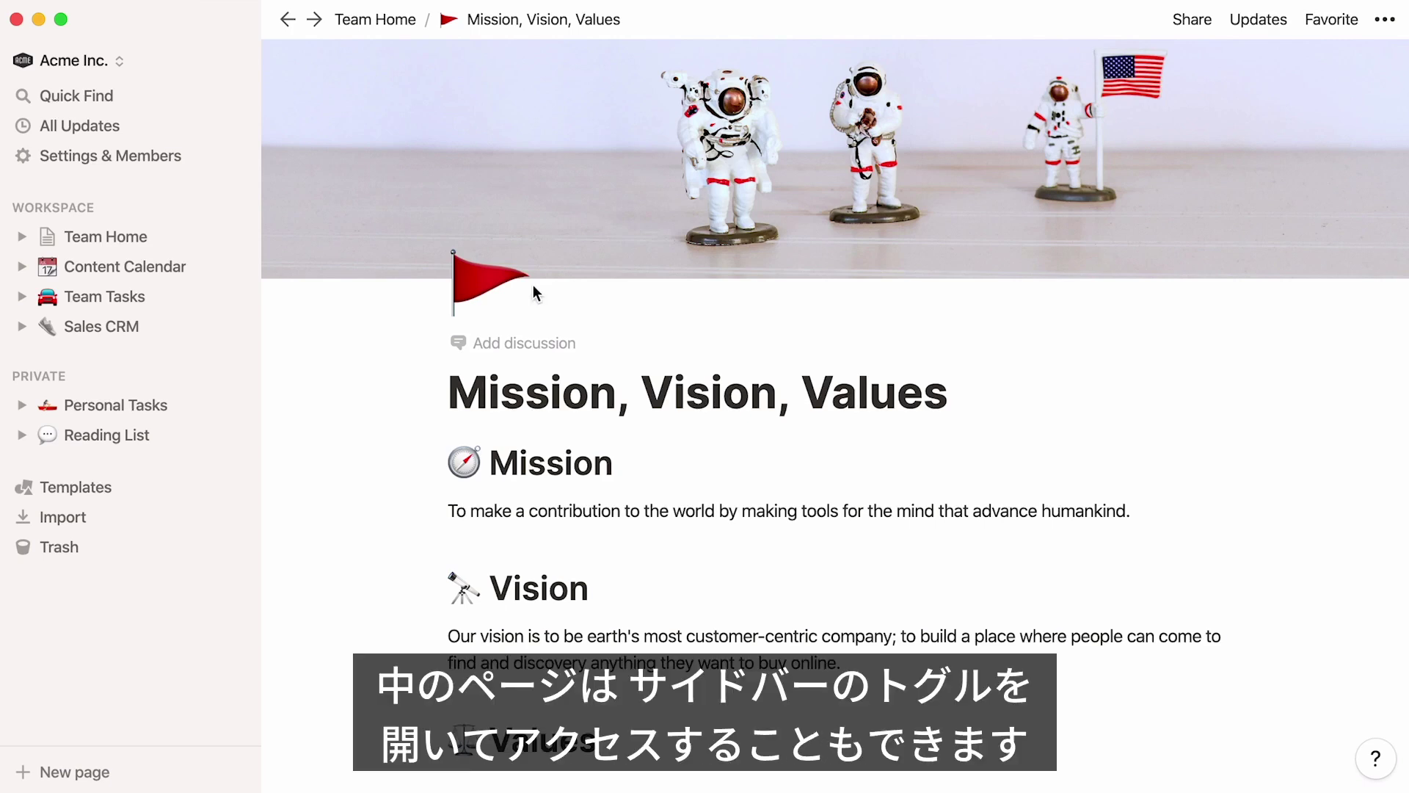
left_click(23, 236)
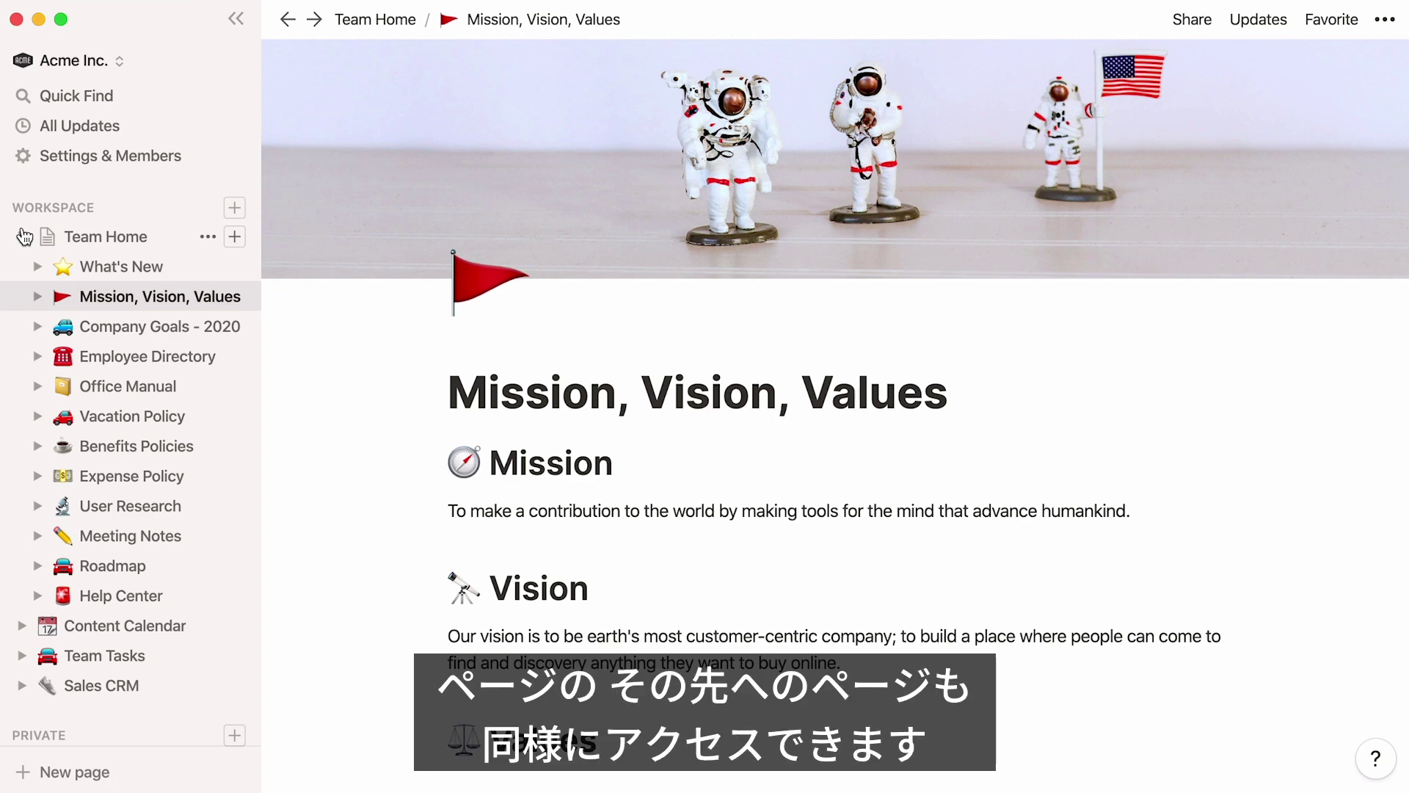
left_click(38, 595)
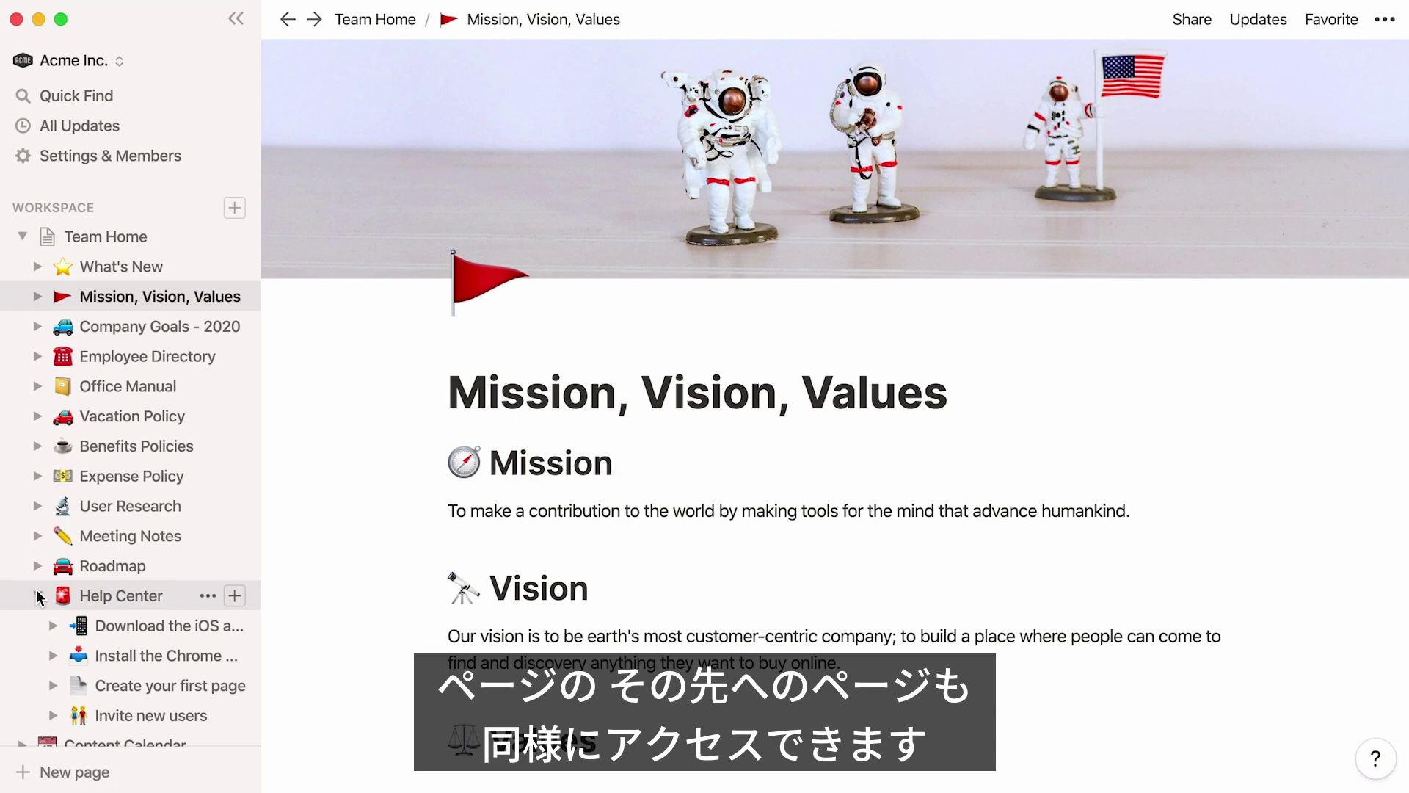
left_click(53, 626)
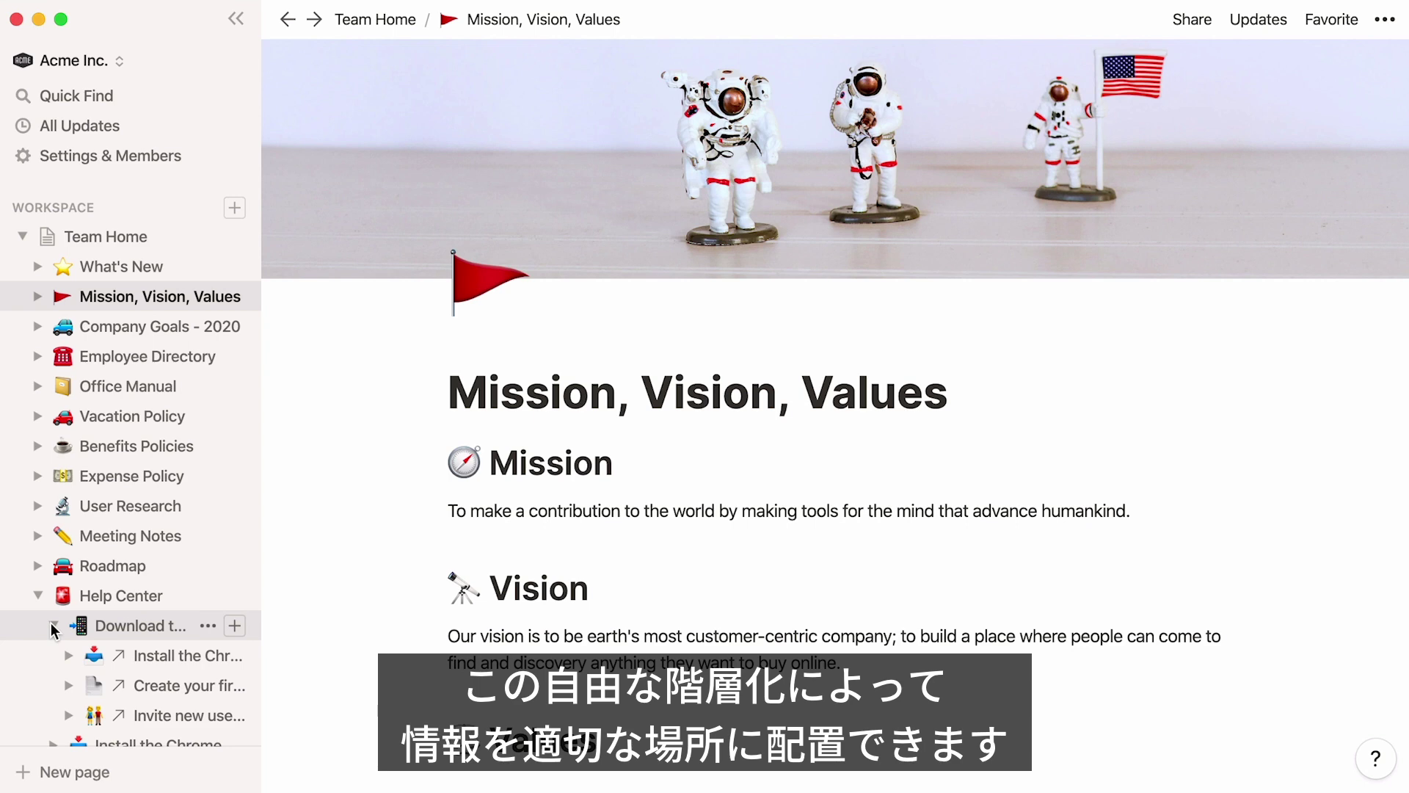
left_click(22, 237)
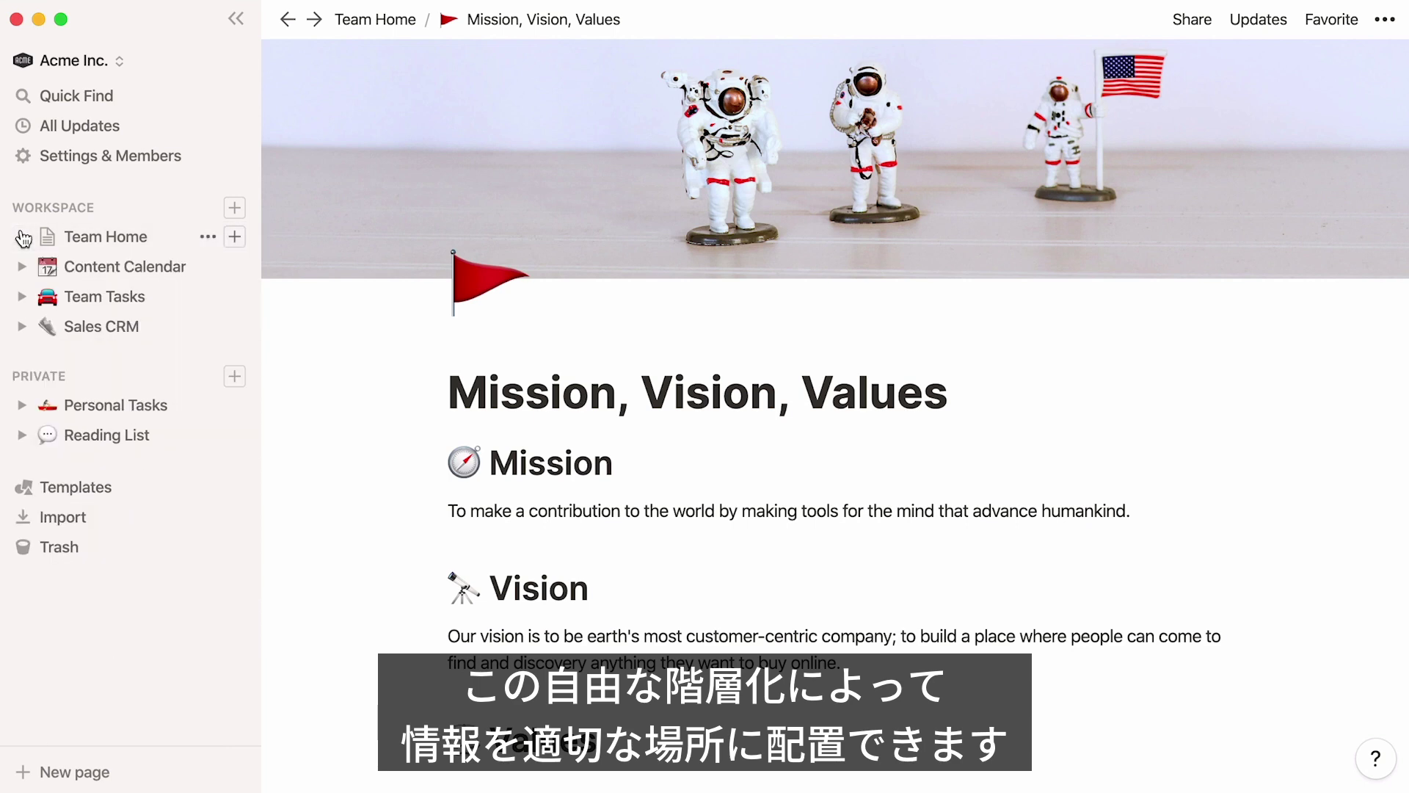
left_click(135, 242)
Step: Hide the sidebar and insert a Heading 2 reading "Team" directly beneath the Team Home title
left_click(243, 21)
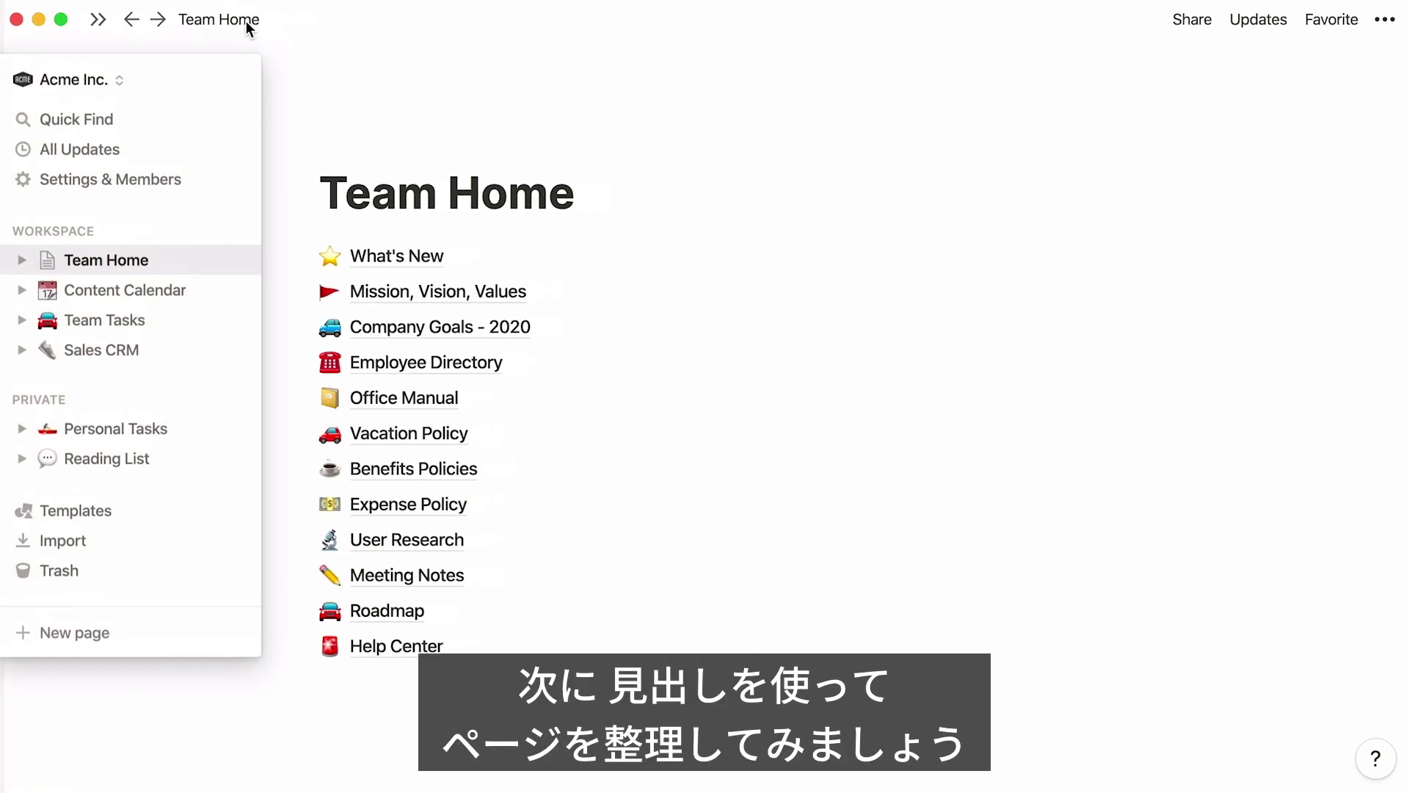
left_click(589, 209)
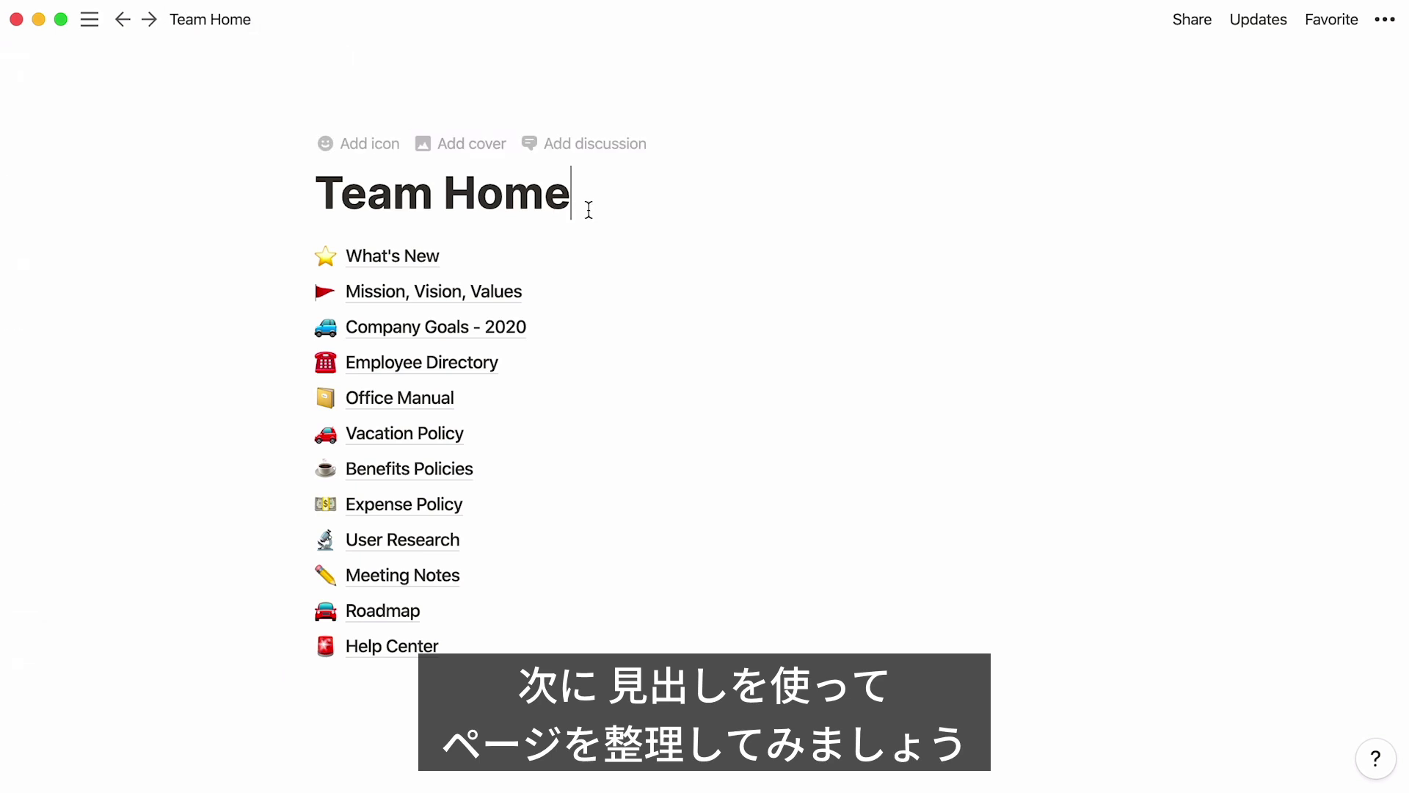
key("Return")
type("/")
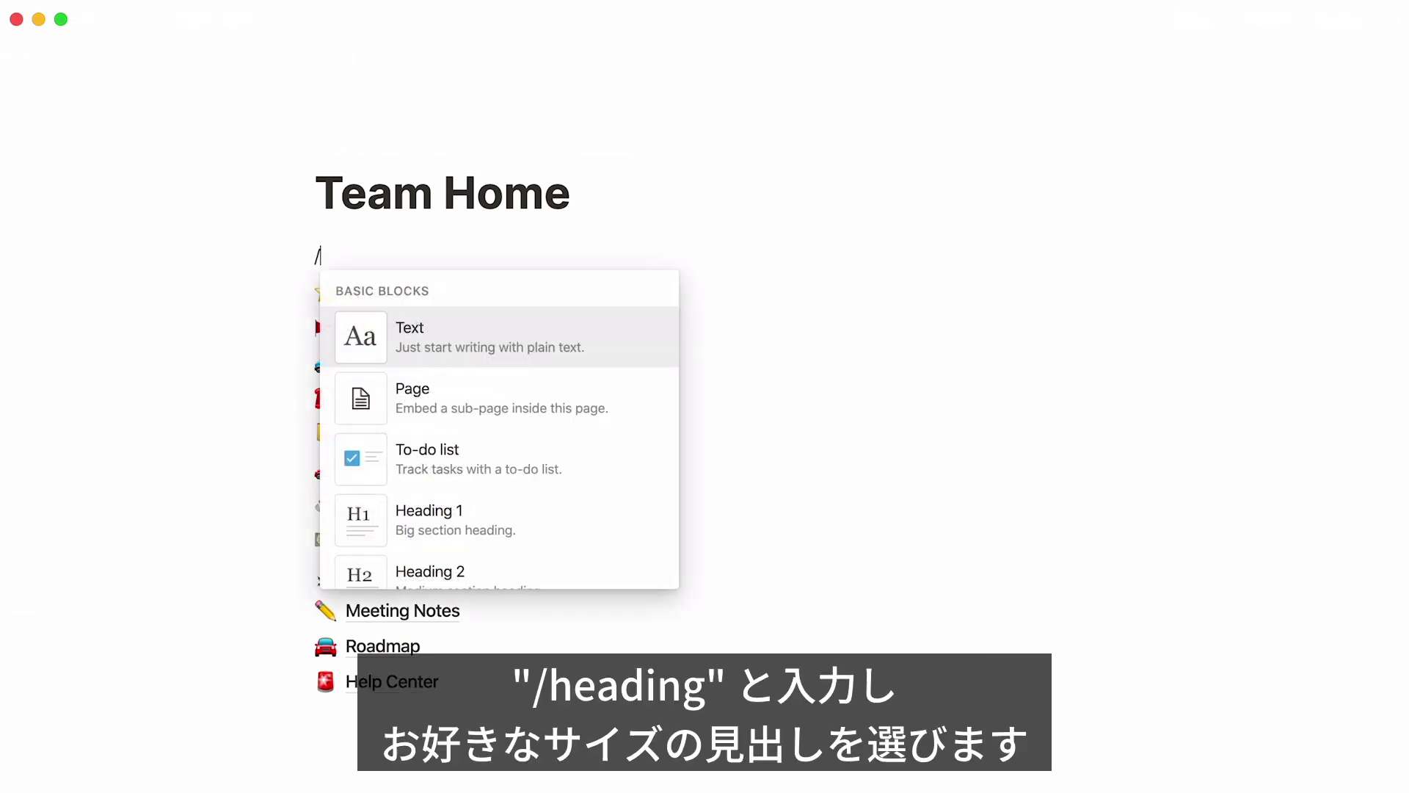
type("heading")
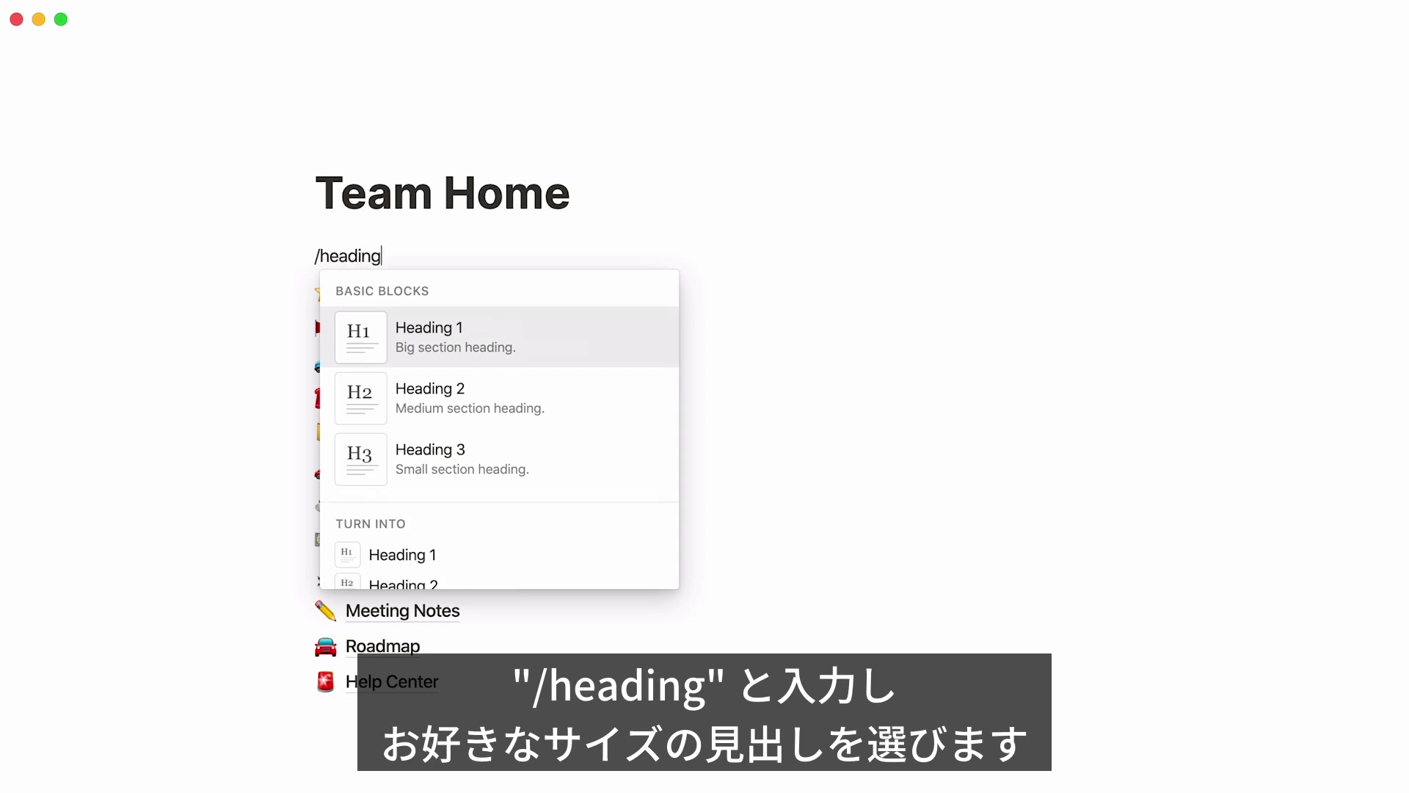
key("Down")
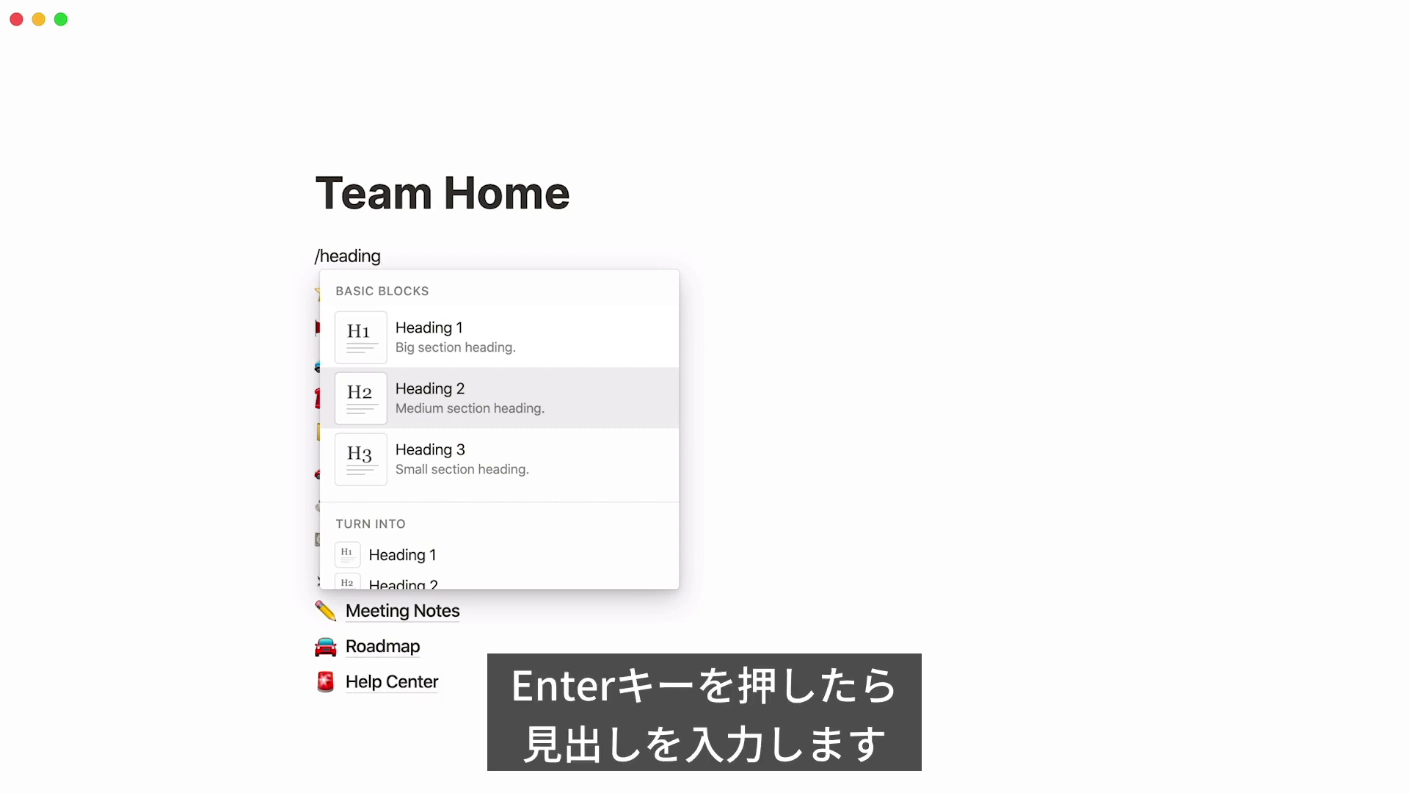
key("Return")
type("Team")
key("Return")
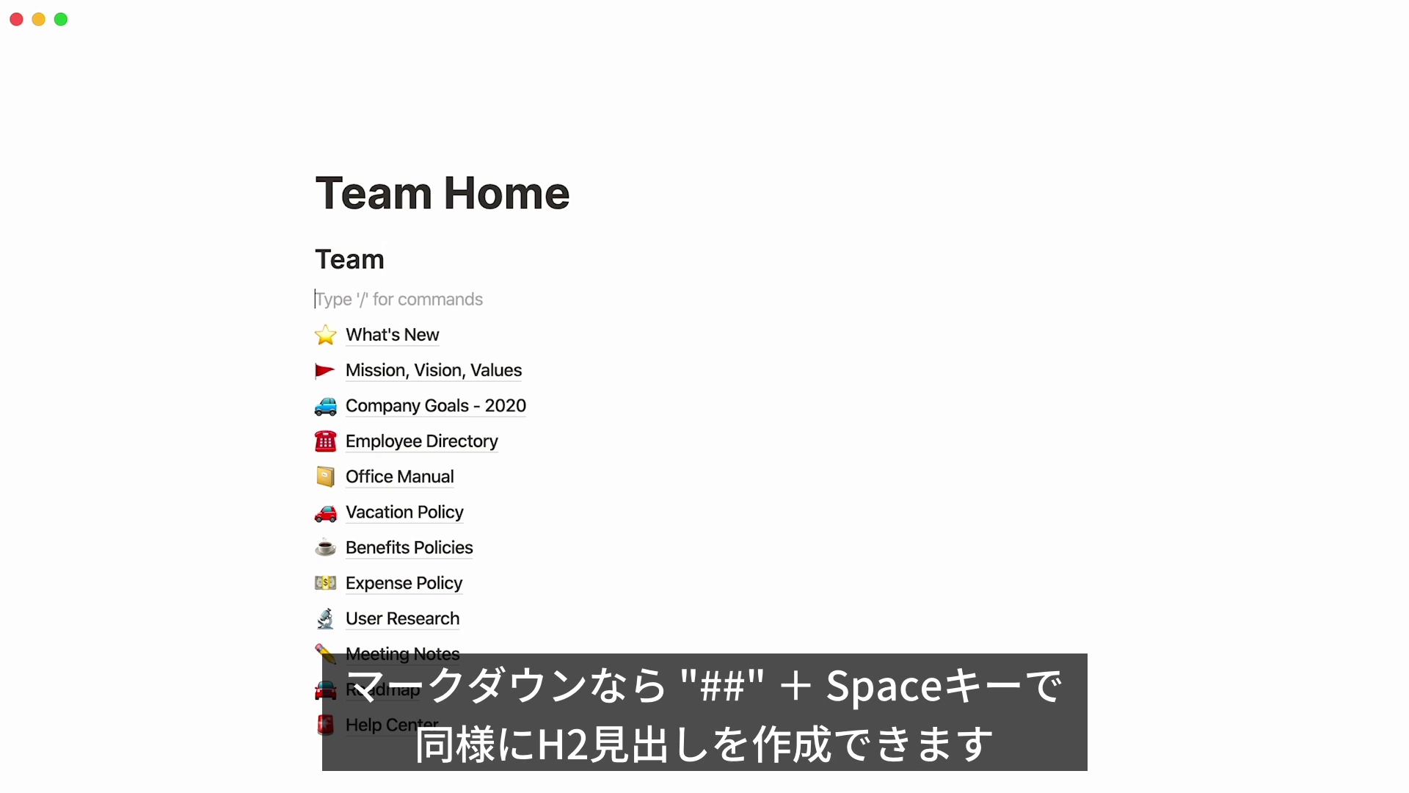
Step: Add two more Heading 2 blocks, "Policies" and "Resources", below the Team heading
type("##")
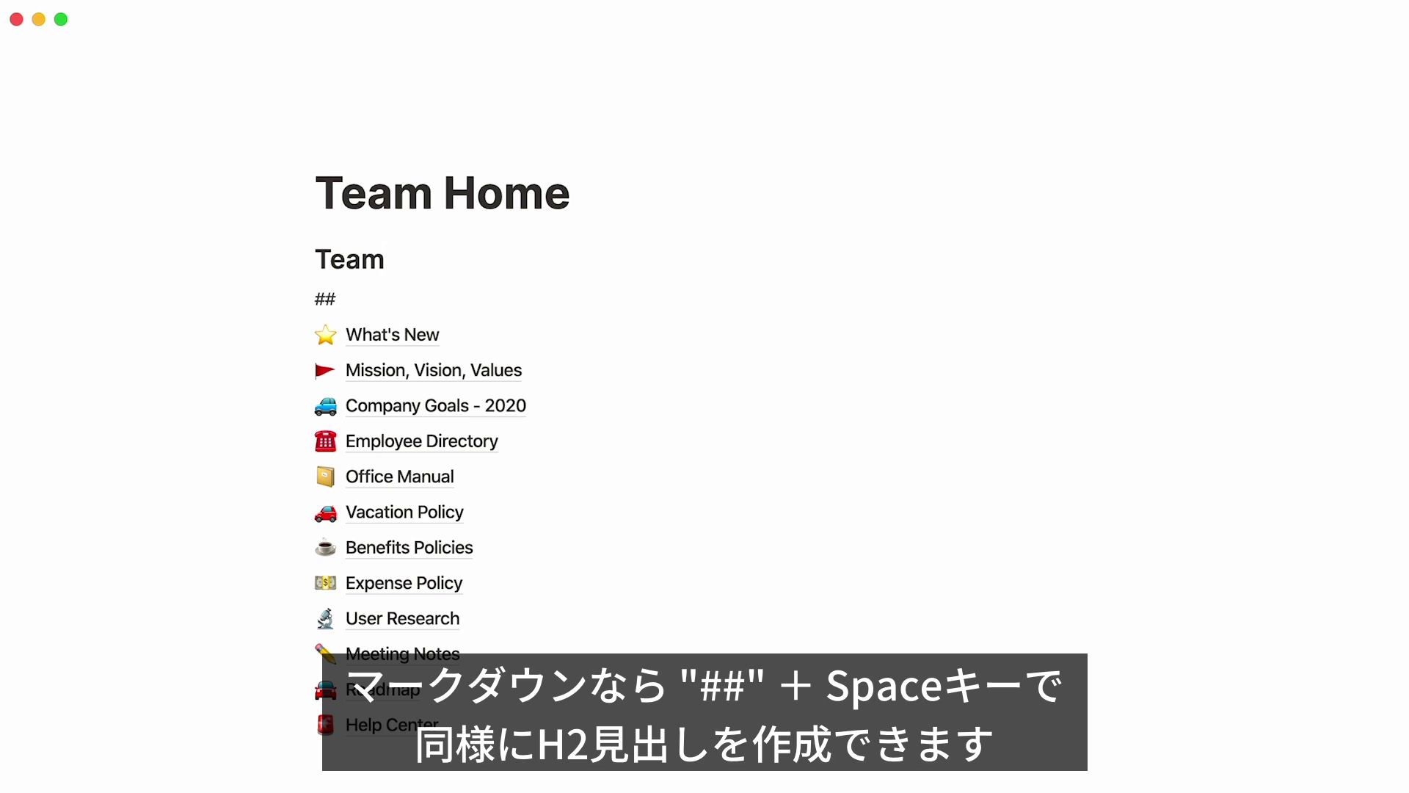
key("space")
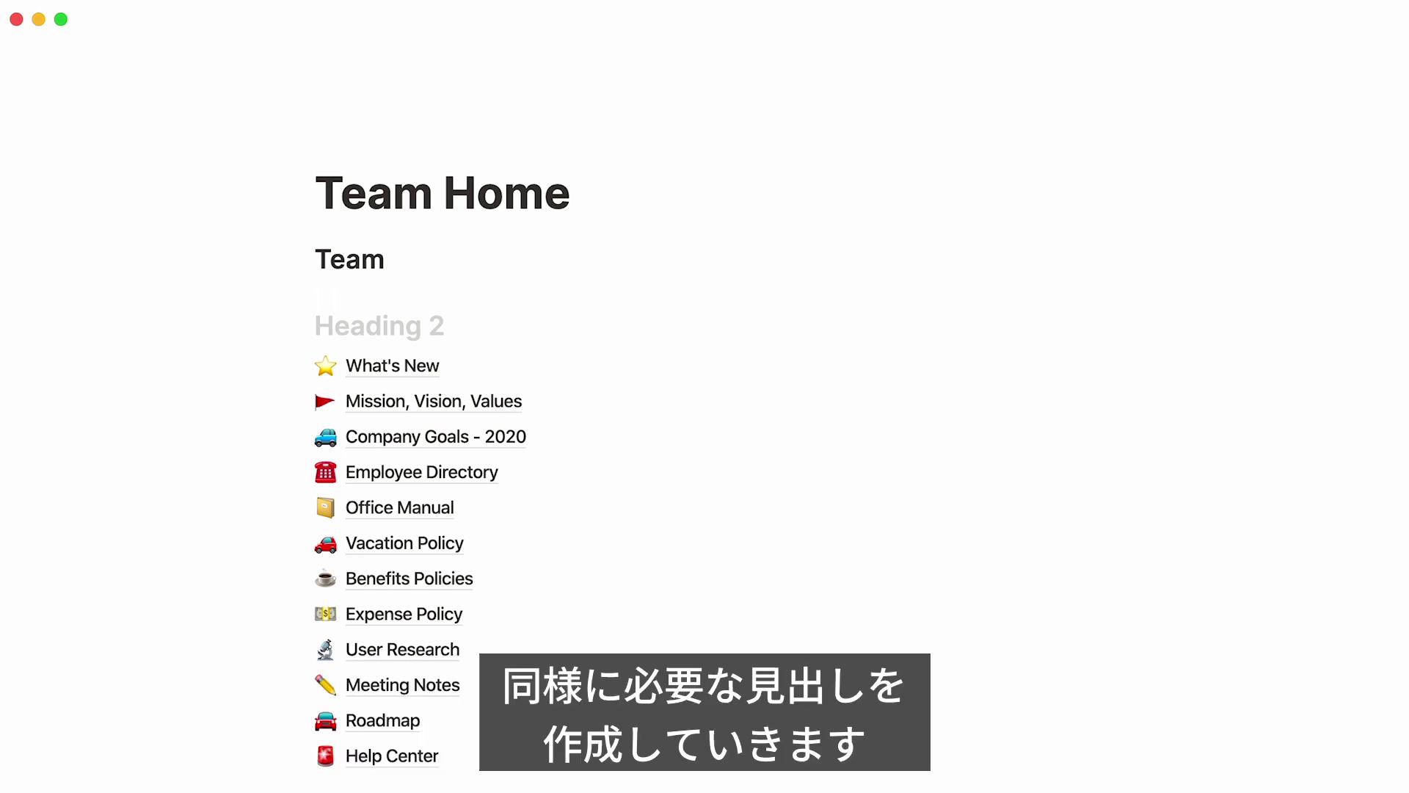
type("Policies")
key("Return")
type("##")
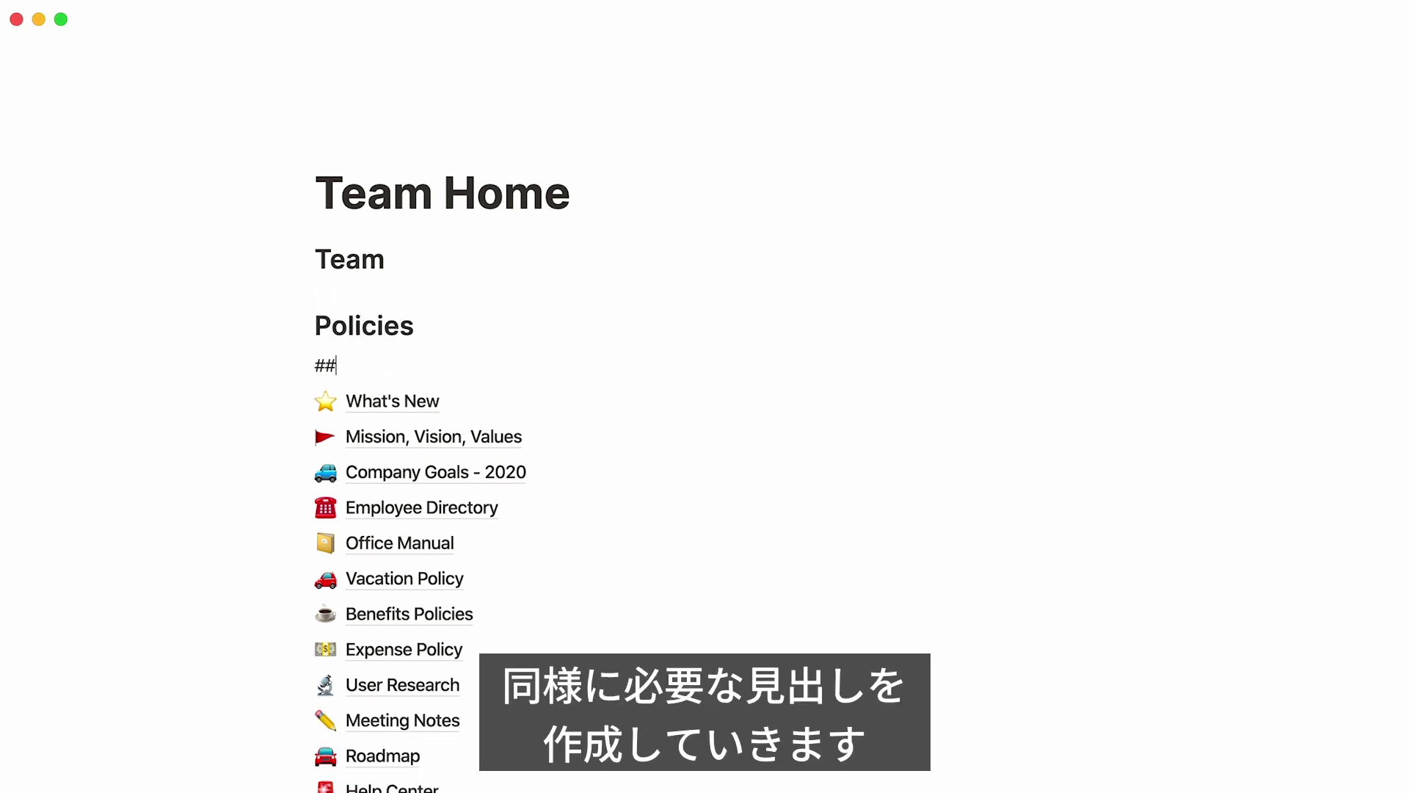
key("space")
type("Resources")
key("Return")
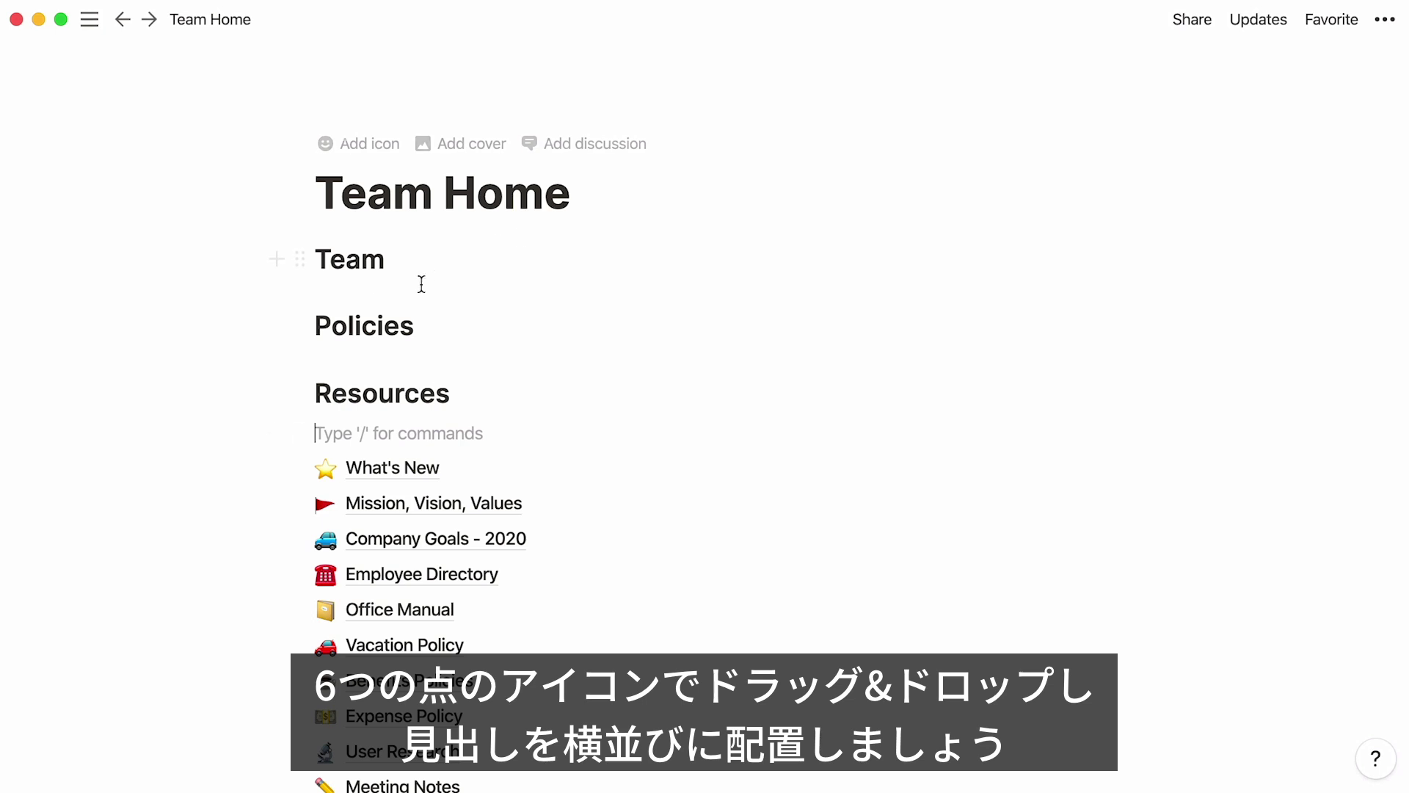
Step: Arrange the Policies and Resources headings beside Team as three columns and insert a divider beneath each heading
left_click_drag(301, 326, 1208, 252)
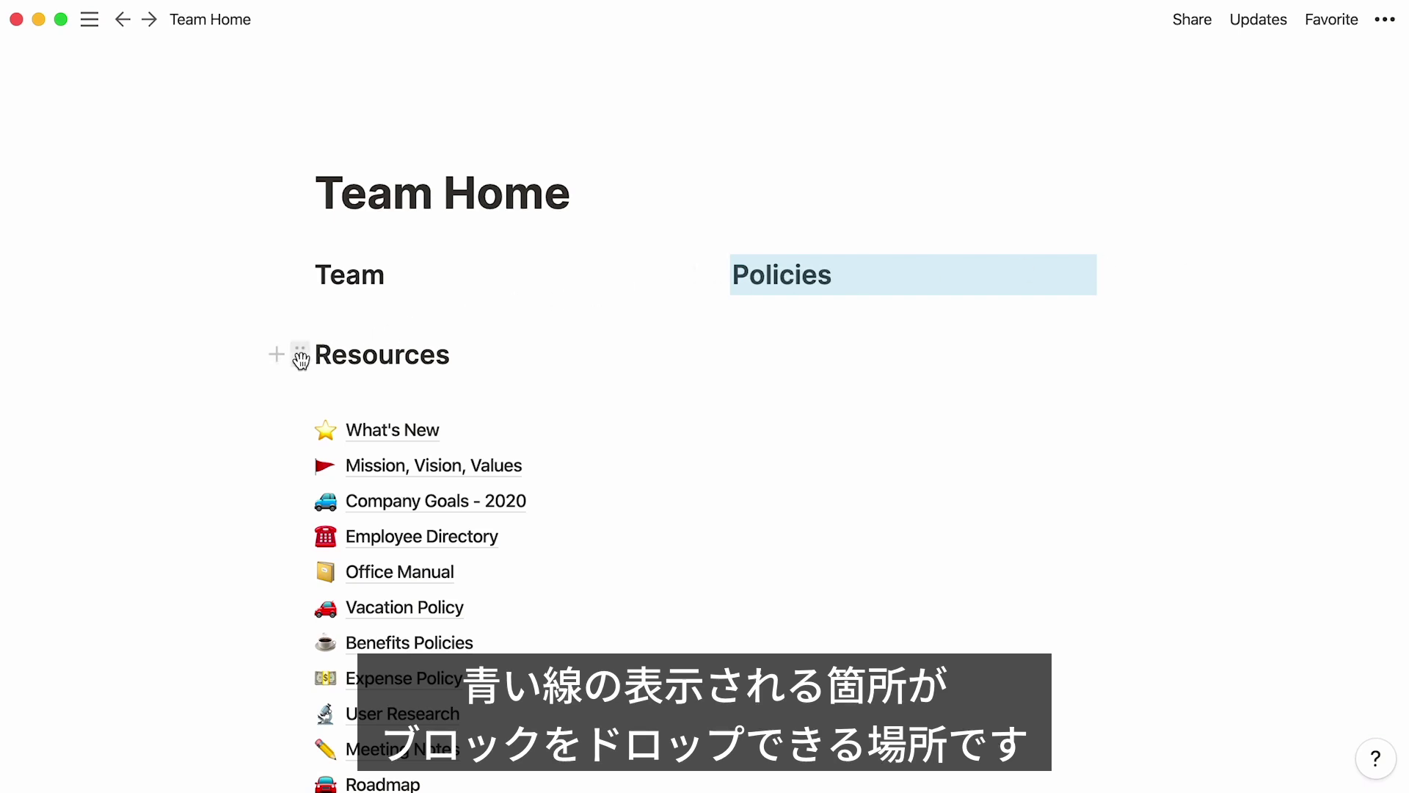
left_click_drag(301, 360, 1284, 272)
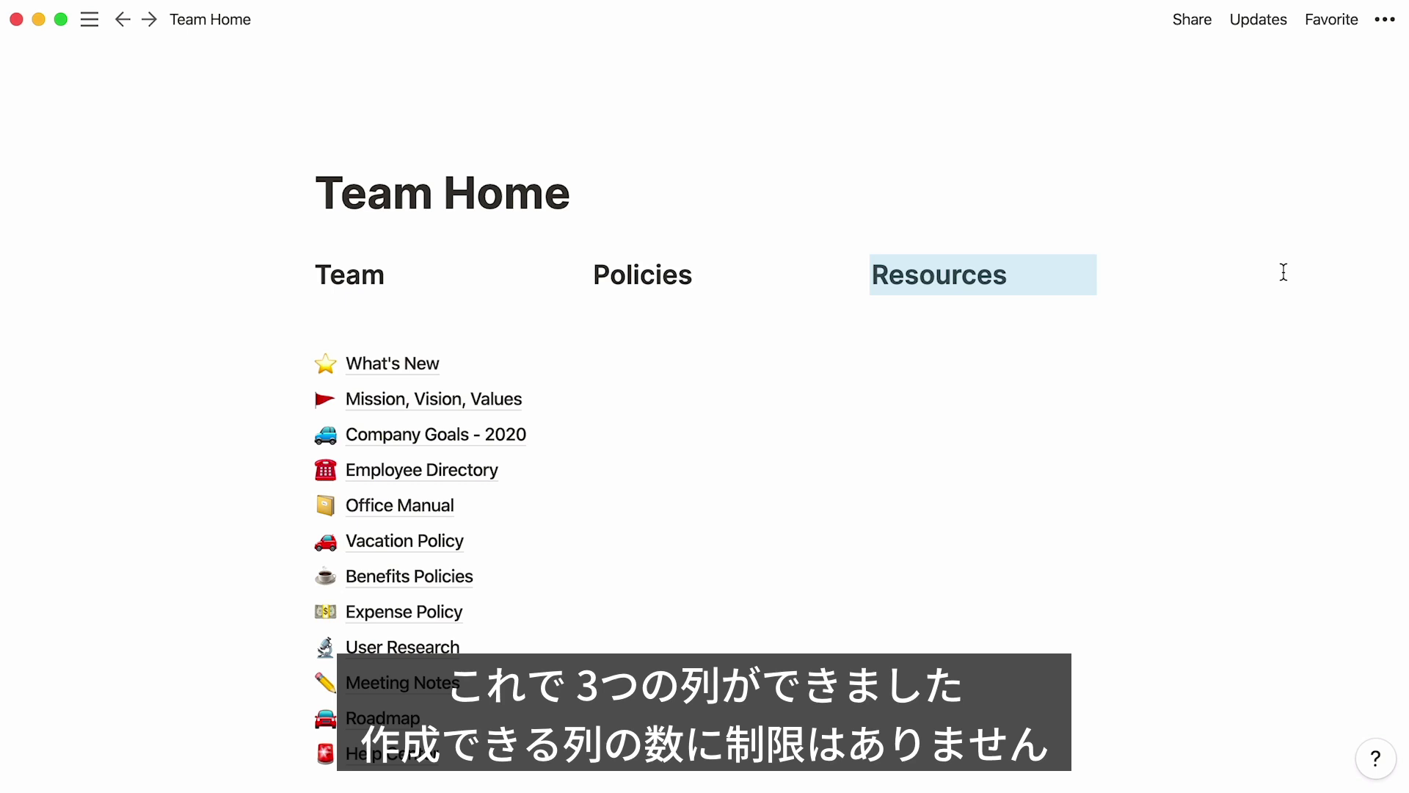
key("Return")
key("Return")
type("---")
left_click(598, 315)
type("---")
left_click(317, 314)
type("---")
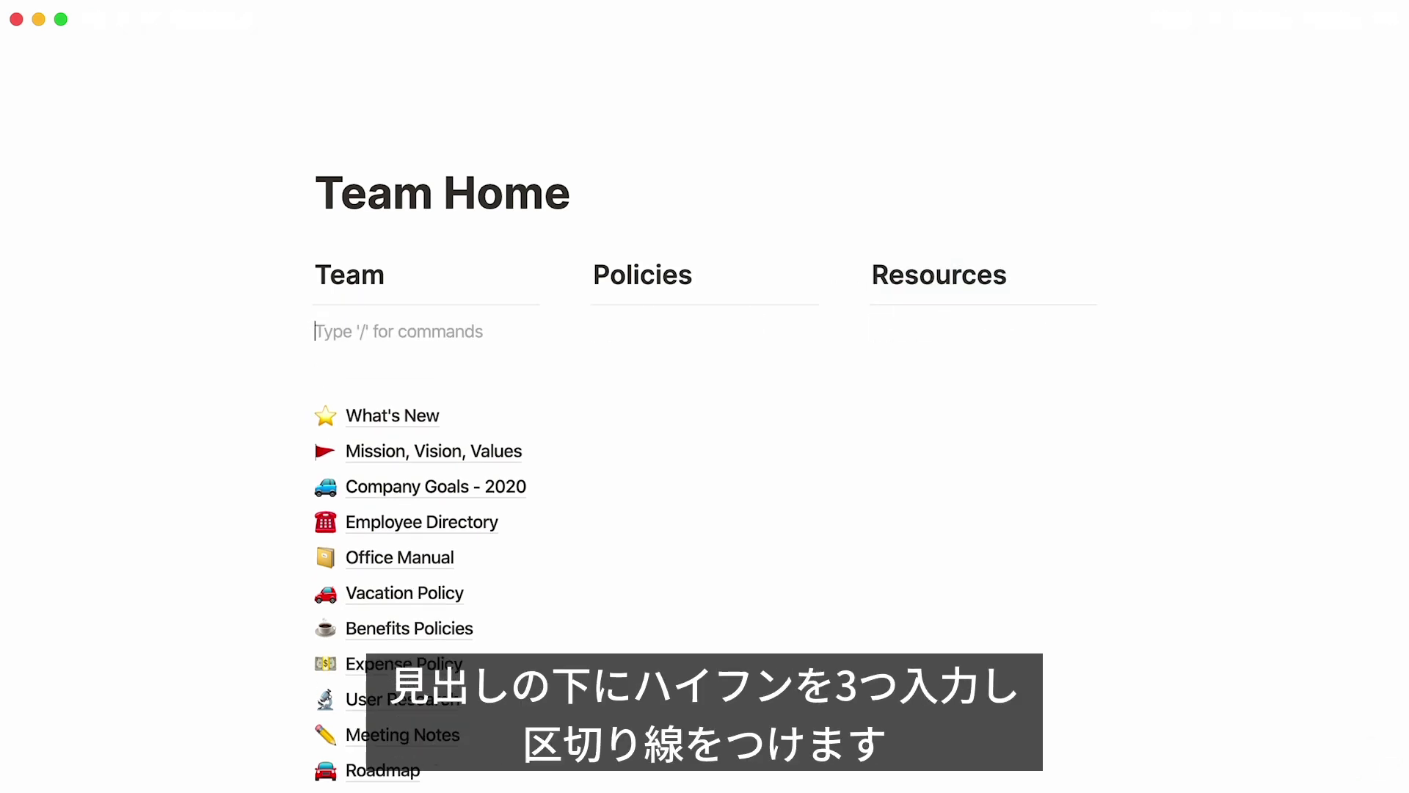
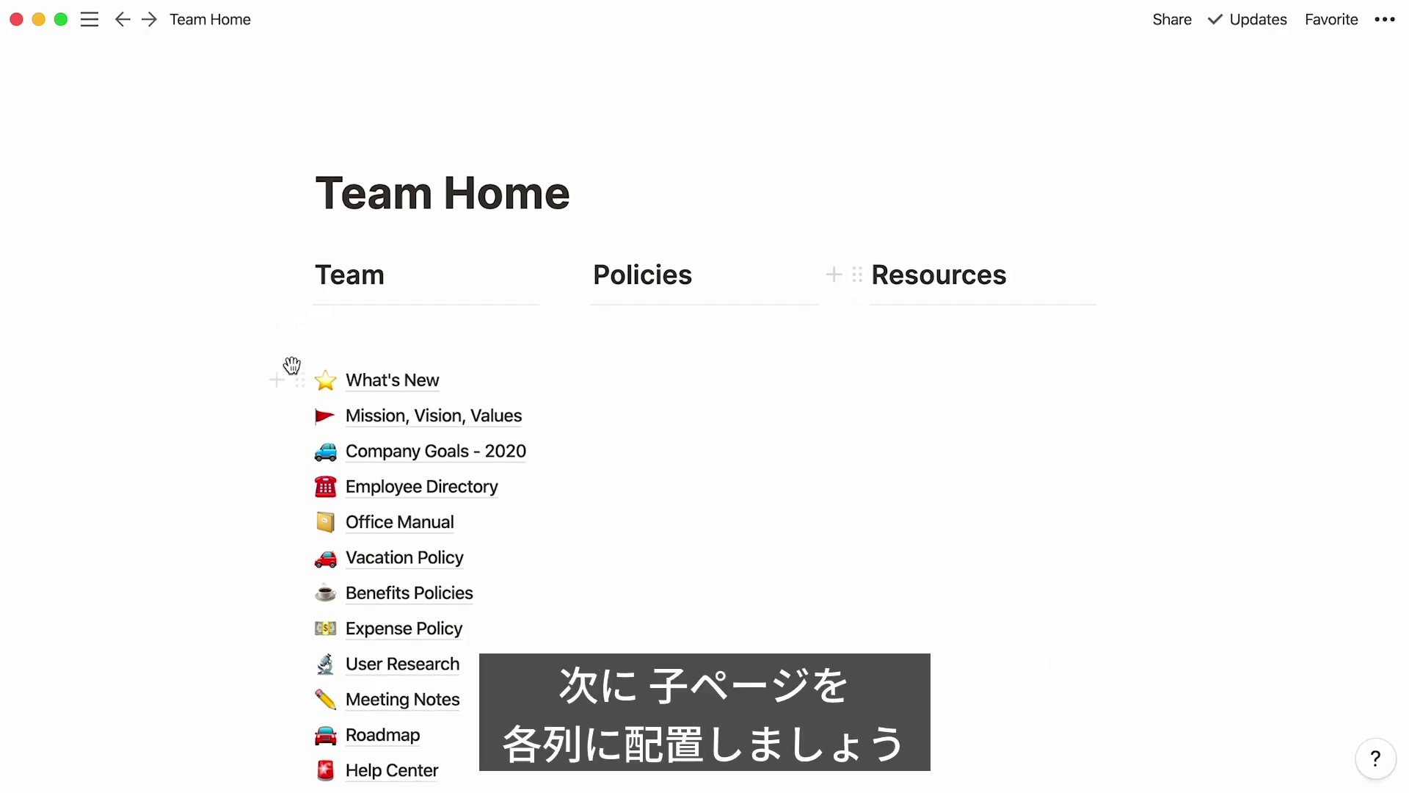
Step: Move the first four sub-pages under Team, the next four under Policies and the last four under Resources, placing User Research below Meeting Notes
mouse_move(262, 375)
left_click_drag(259, 375, 358, 485)
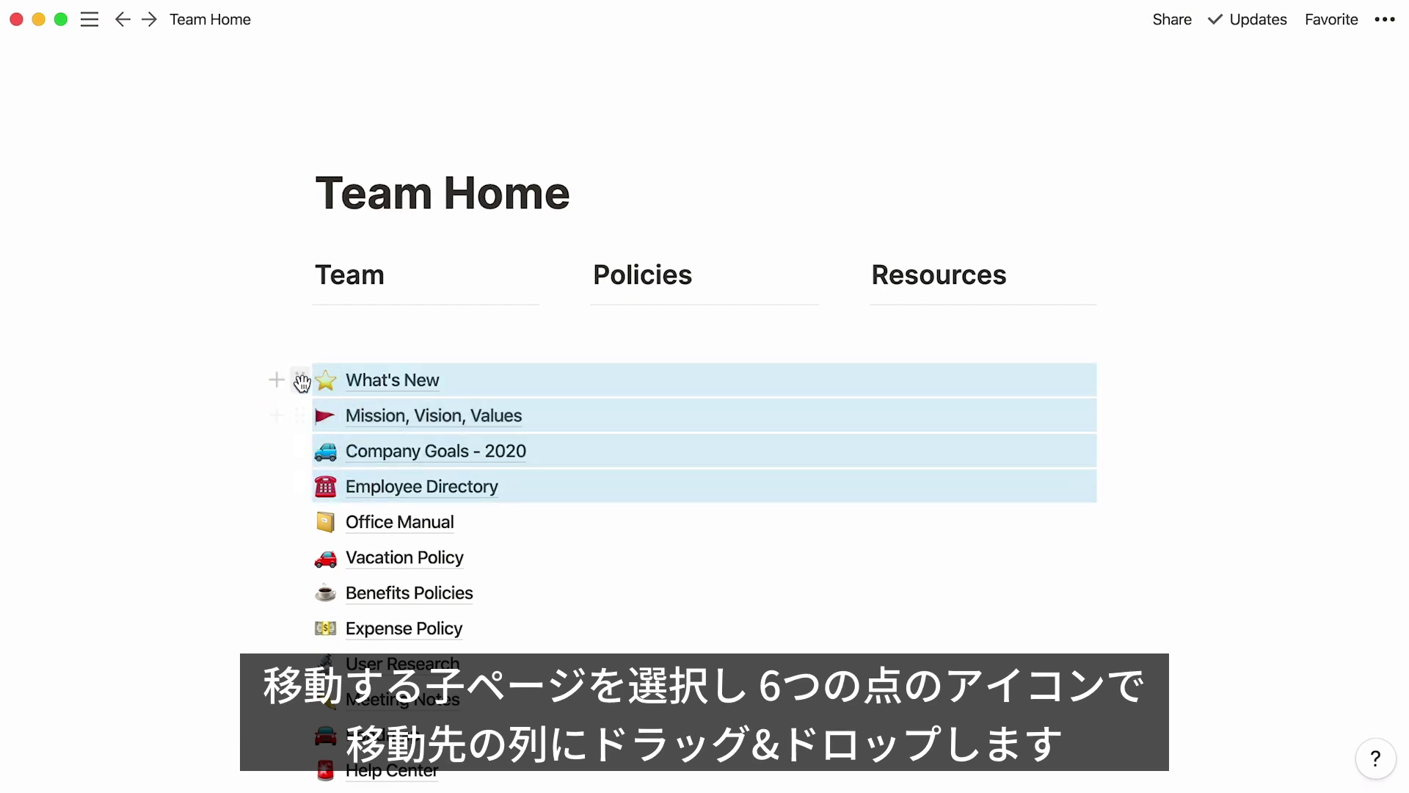
left_click_drag(294, 377, 321, 328)
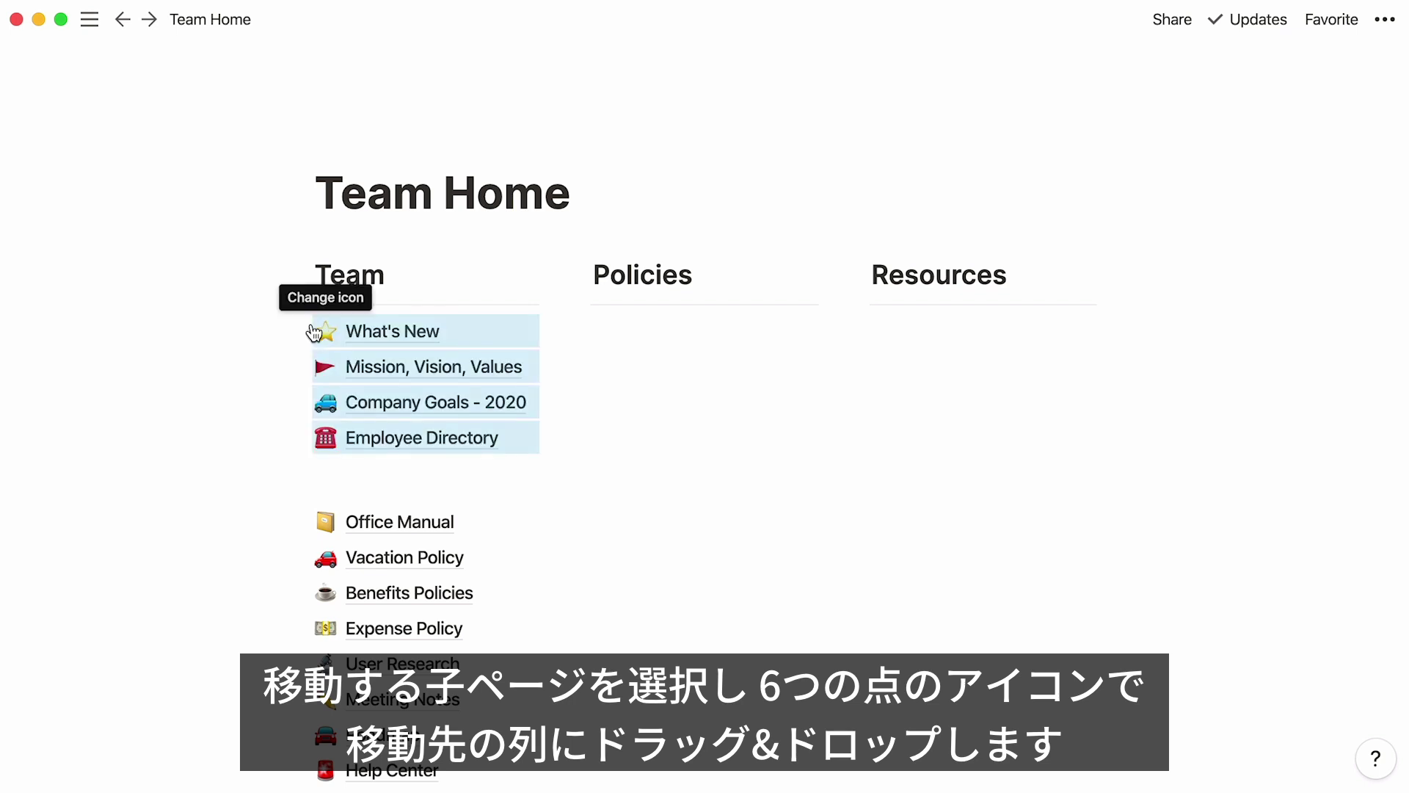
left_click_drag(242, 518, 352, 629)
left_click_drag(300, 521, 606, 327)
left_click_drag(256, 521, 330, 629)
left_click_drag(301, 521, 948, 317)
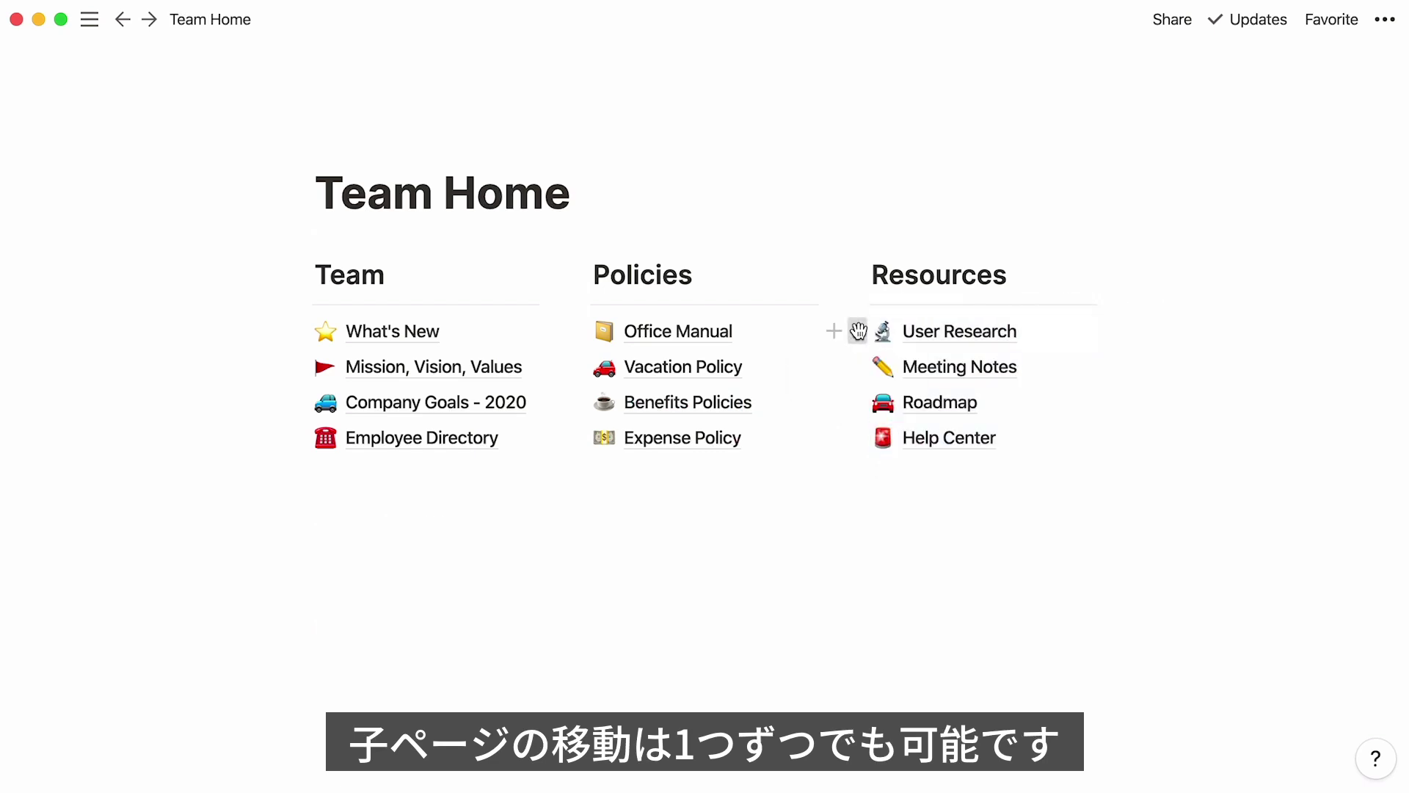
left_click_drag(858, 331, 855, 365)
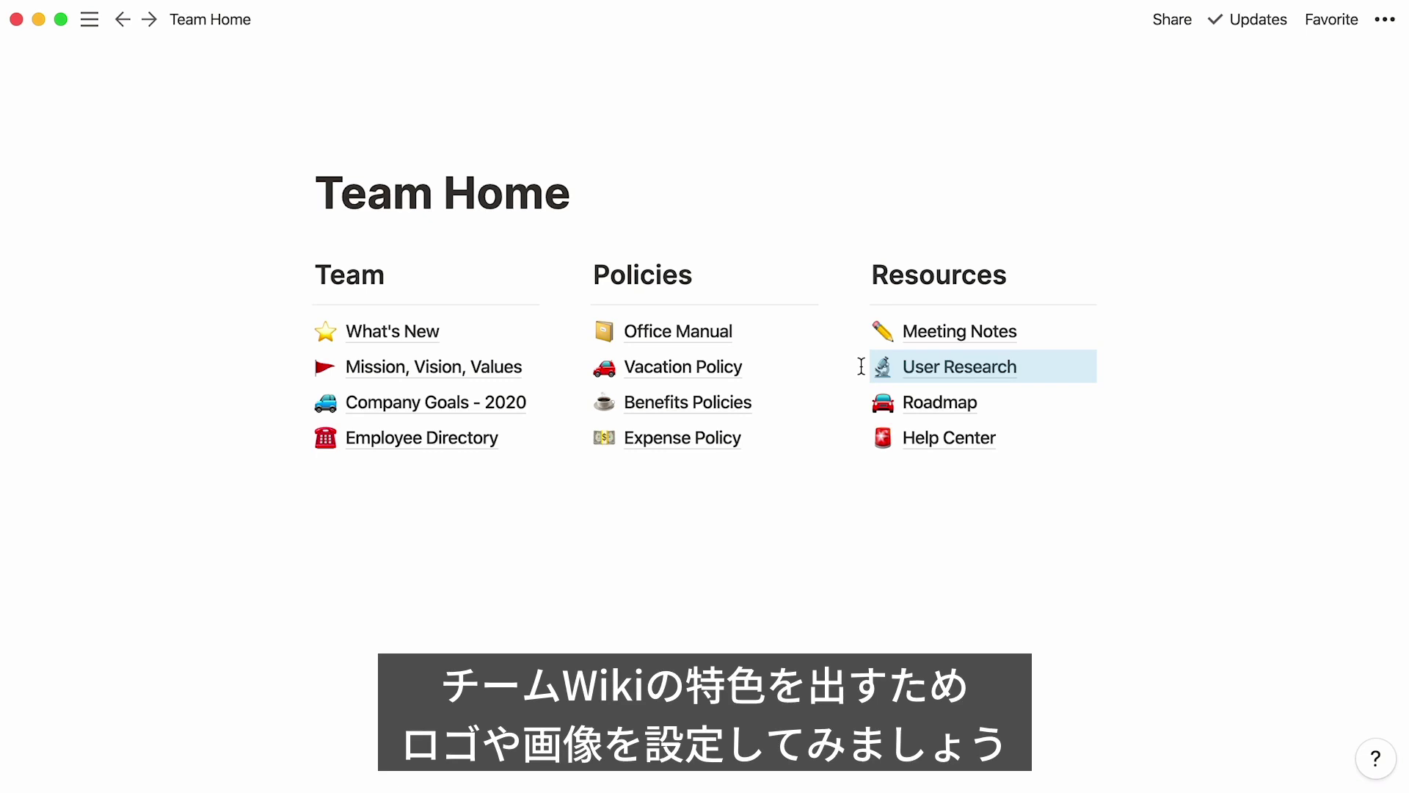
Step: Upload acme.png from the Desktop as the Team Home page icon and view the option for linking an icon image
mouse_move(488, 177)
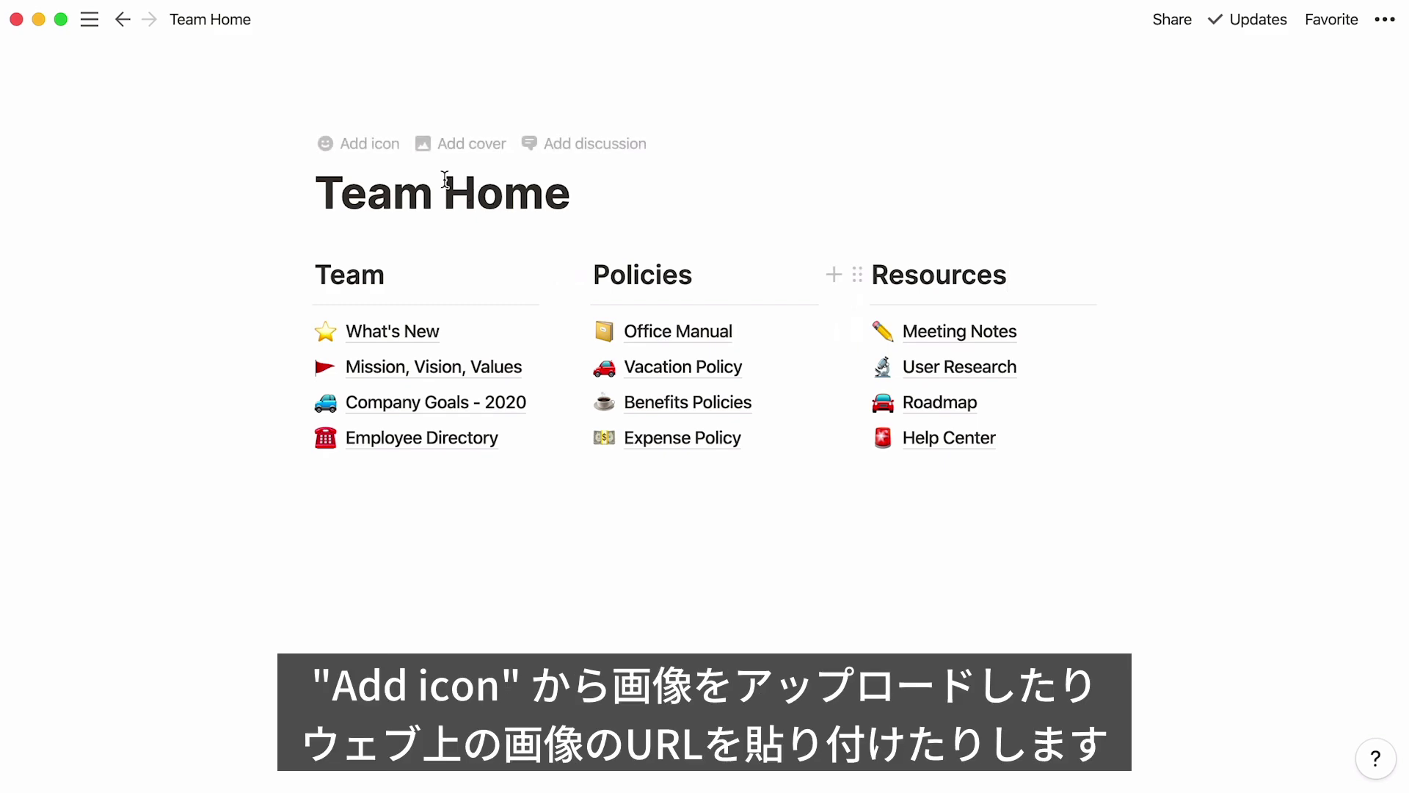
left_click(389, 160)
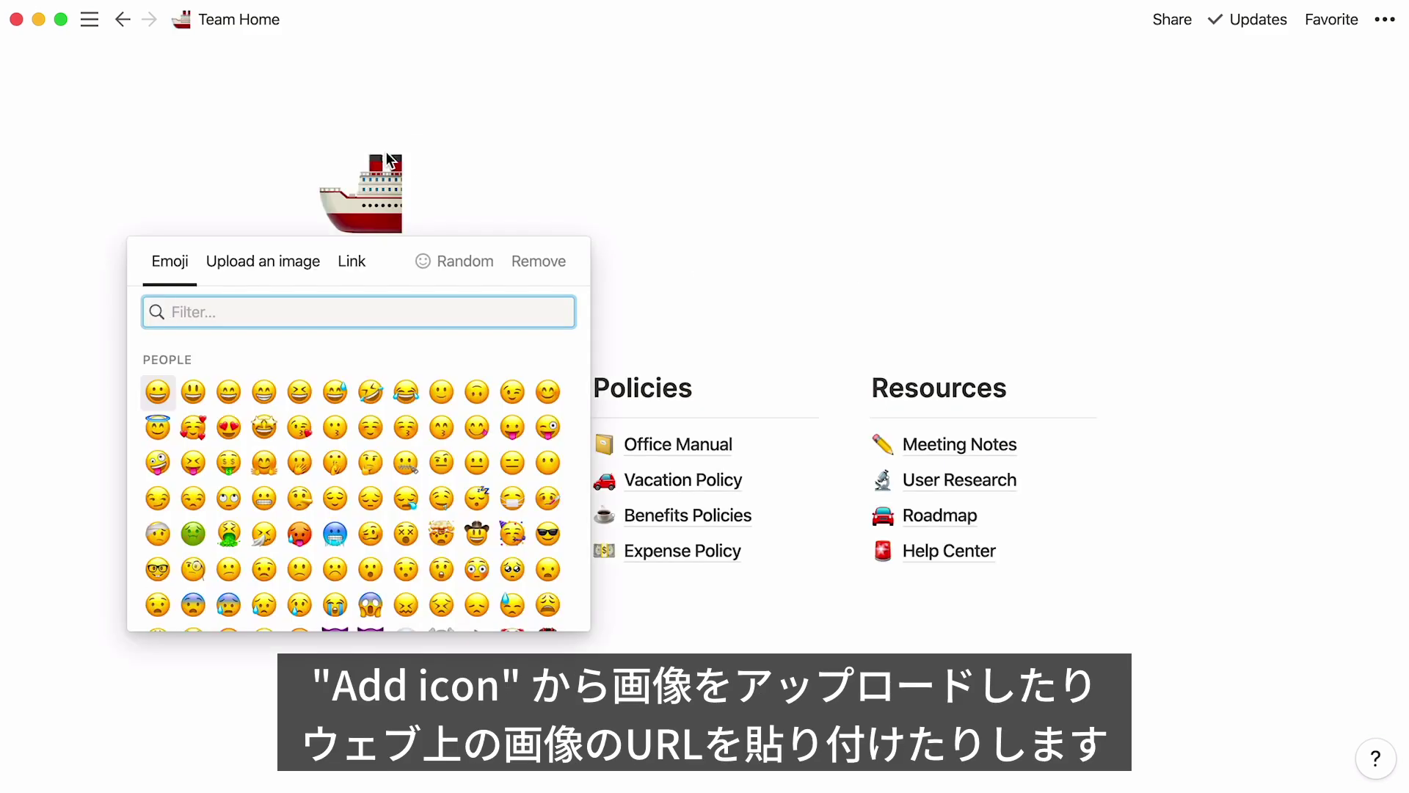
left_click(258, 264)
left_click(277, 332)
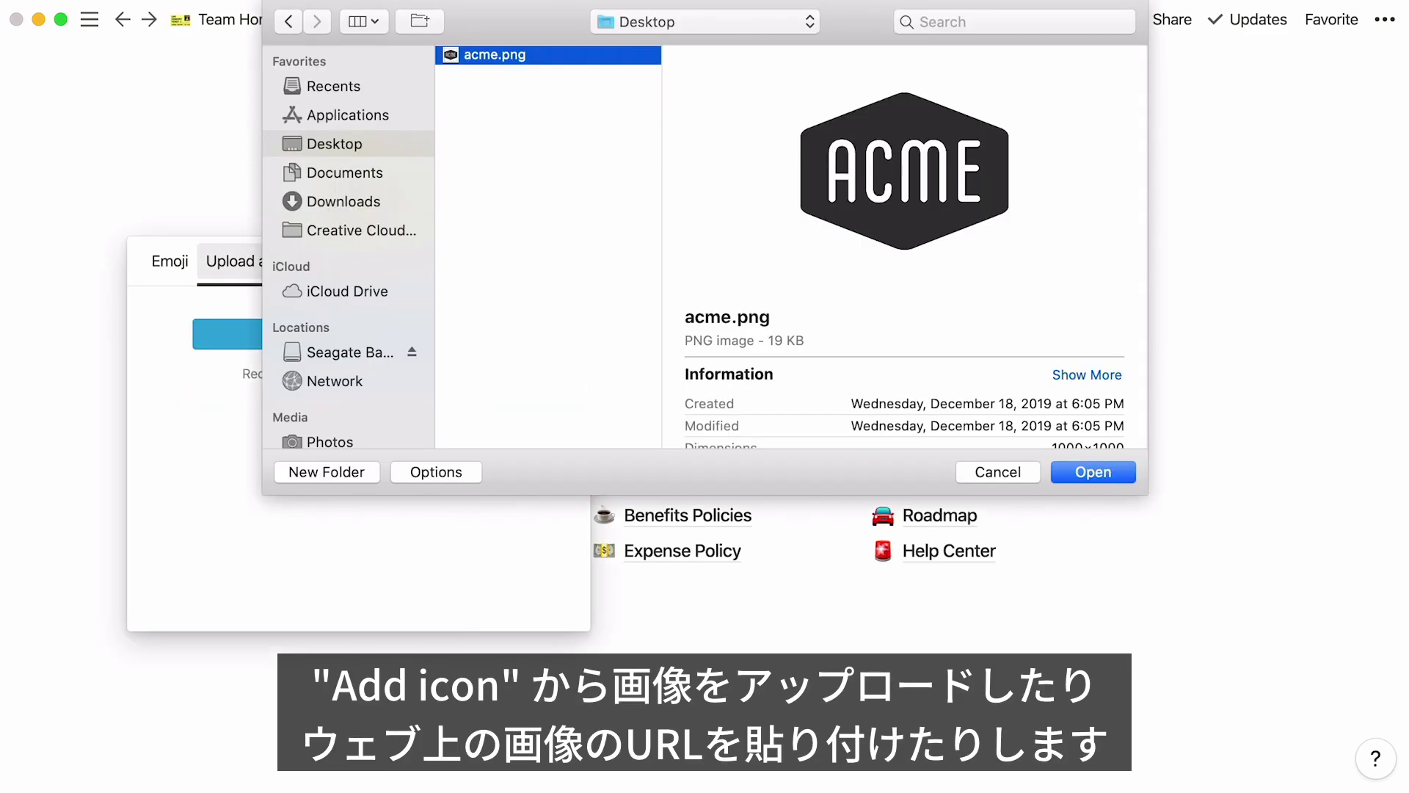
key("Return")
left_click(389, 241)
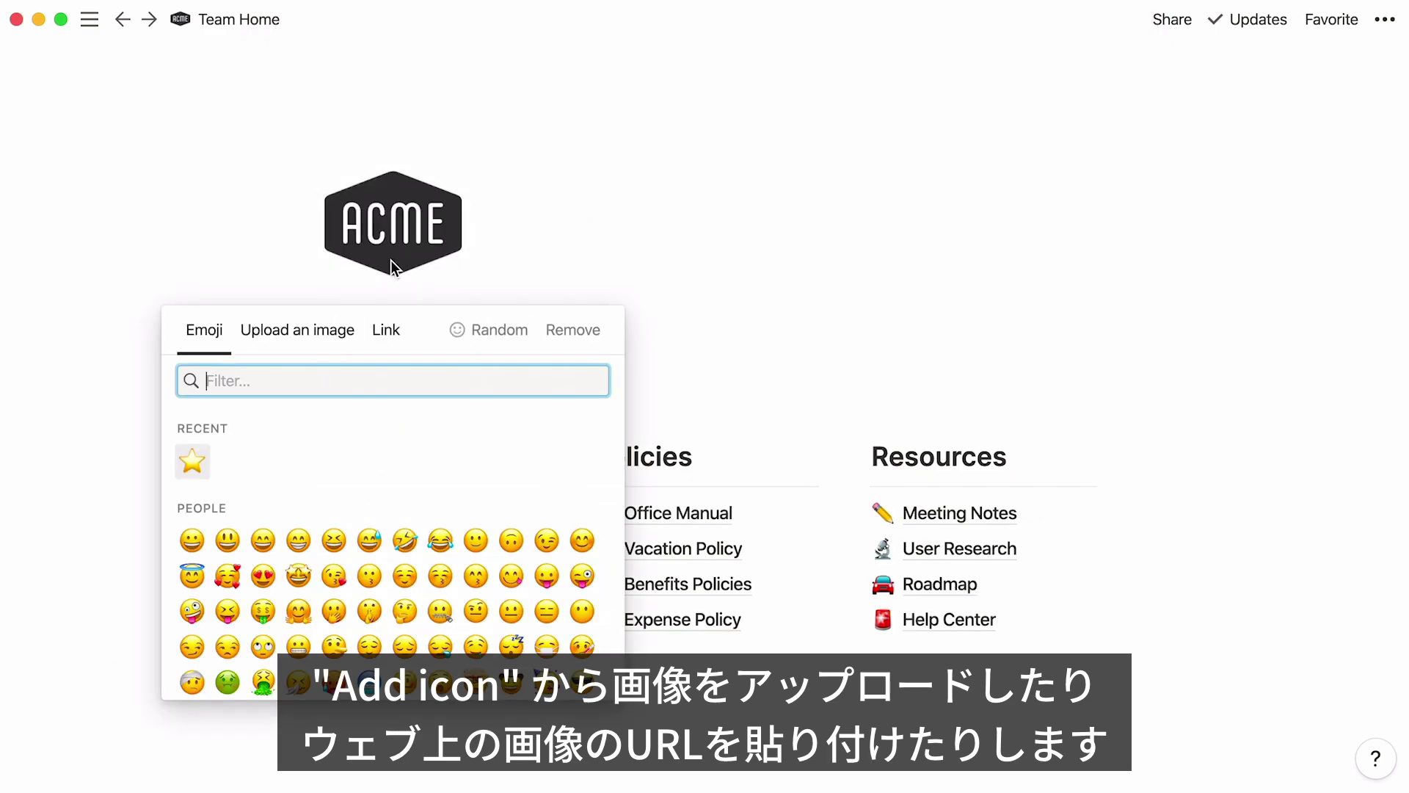
left_click(401, 346)
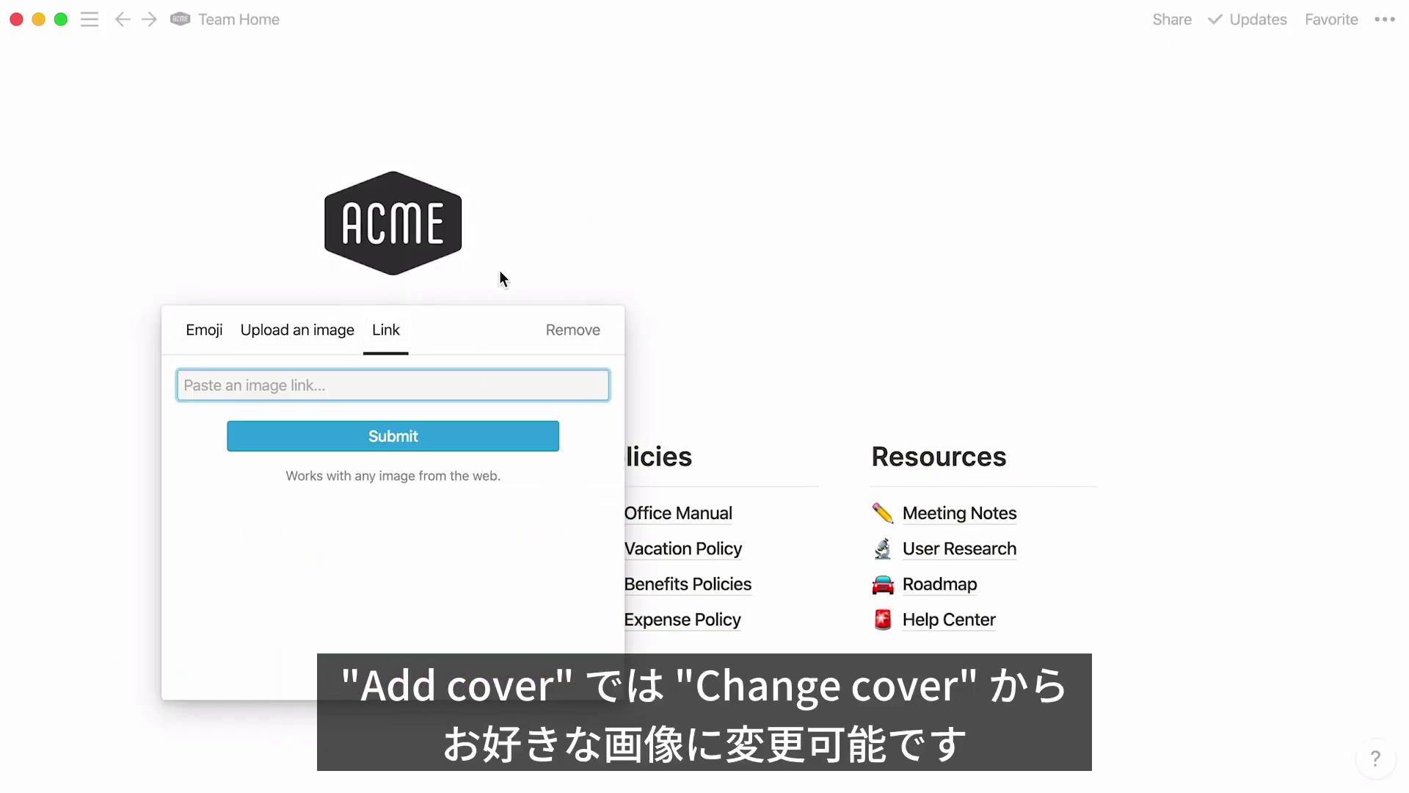
left_click(569, 228)
Step: Add a cover to Team Home and replace the default image with an uploaded team photo
left_click(378, 325)
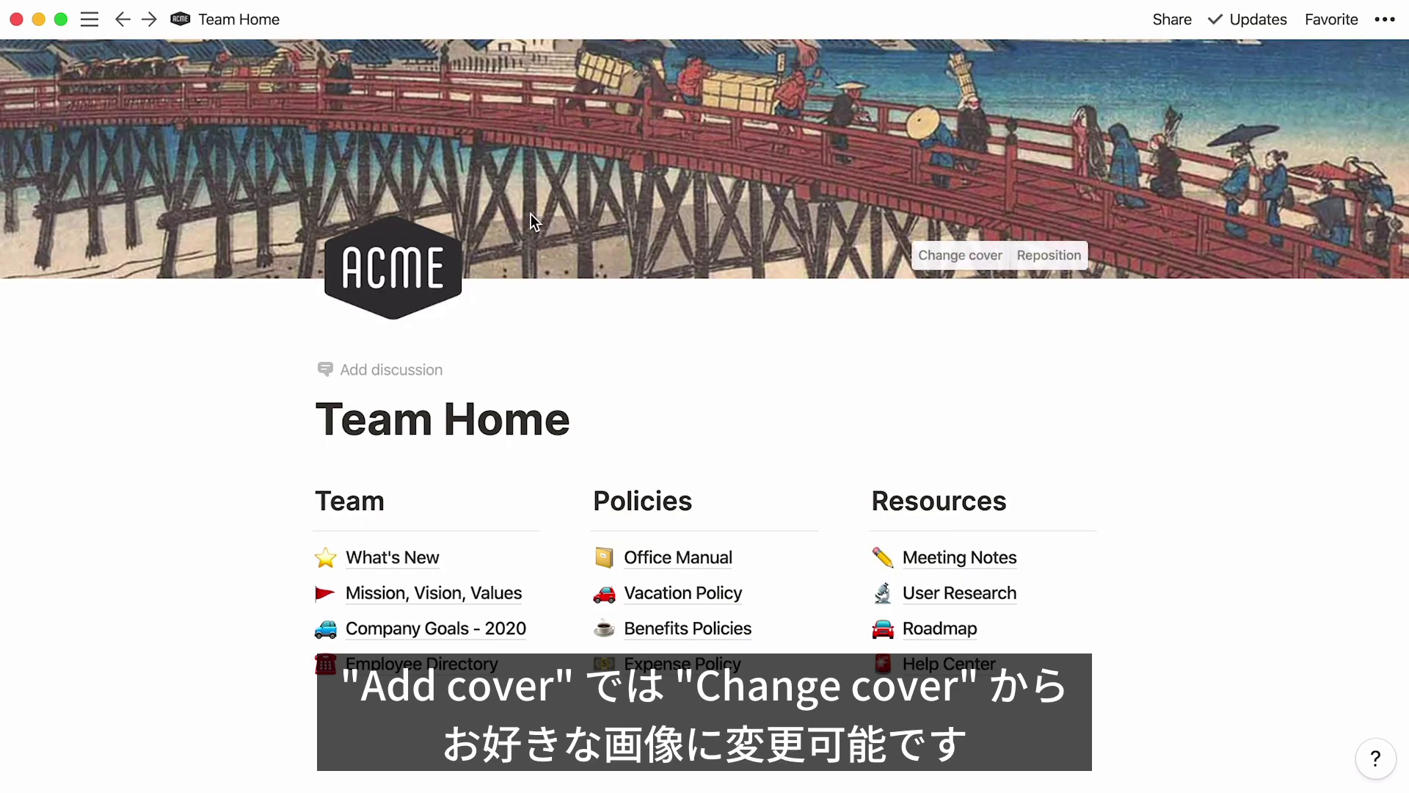
left_click(961, 254)
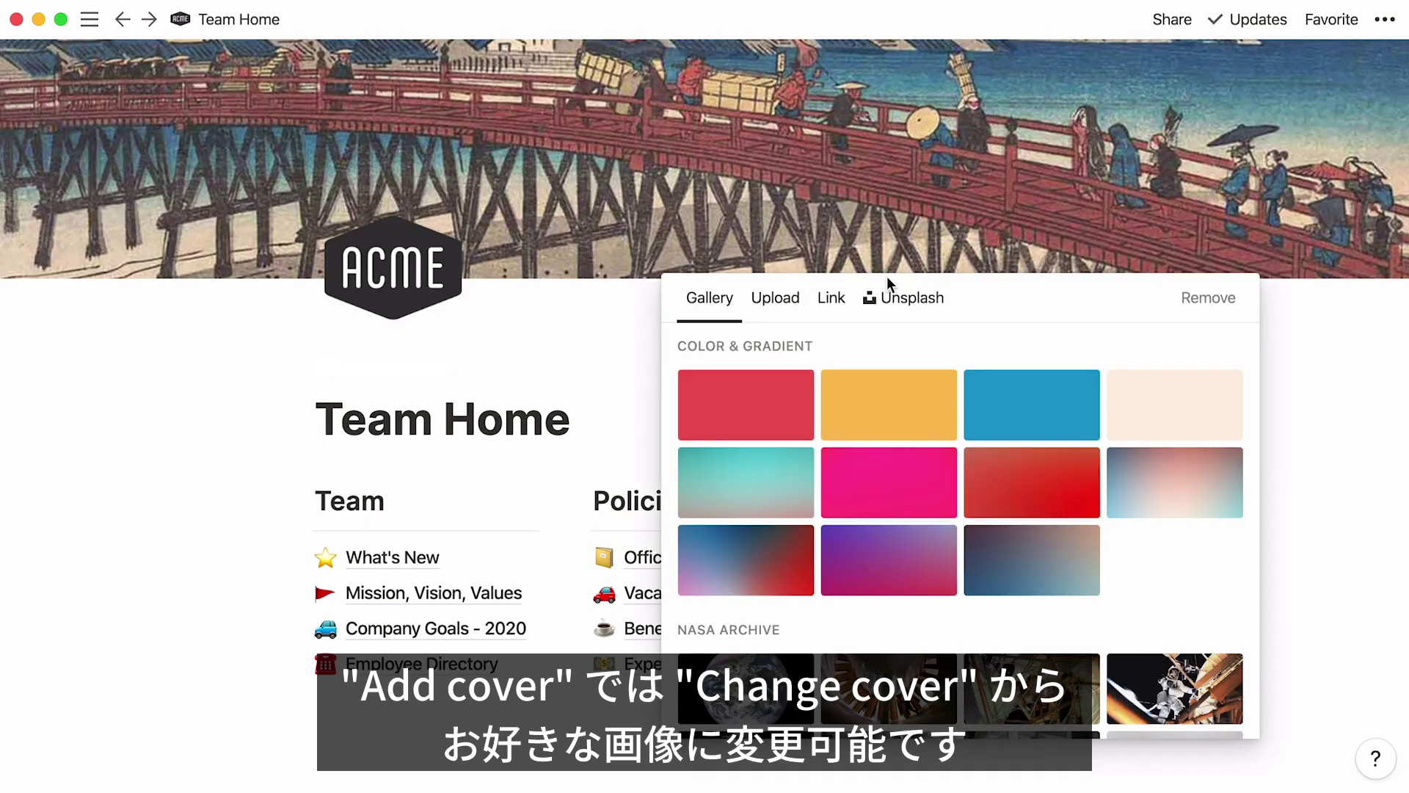
left_click(837, 300)
left_click(776, 300)
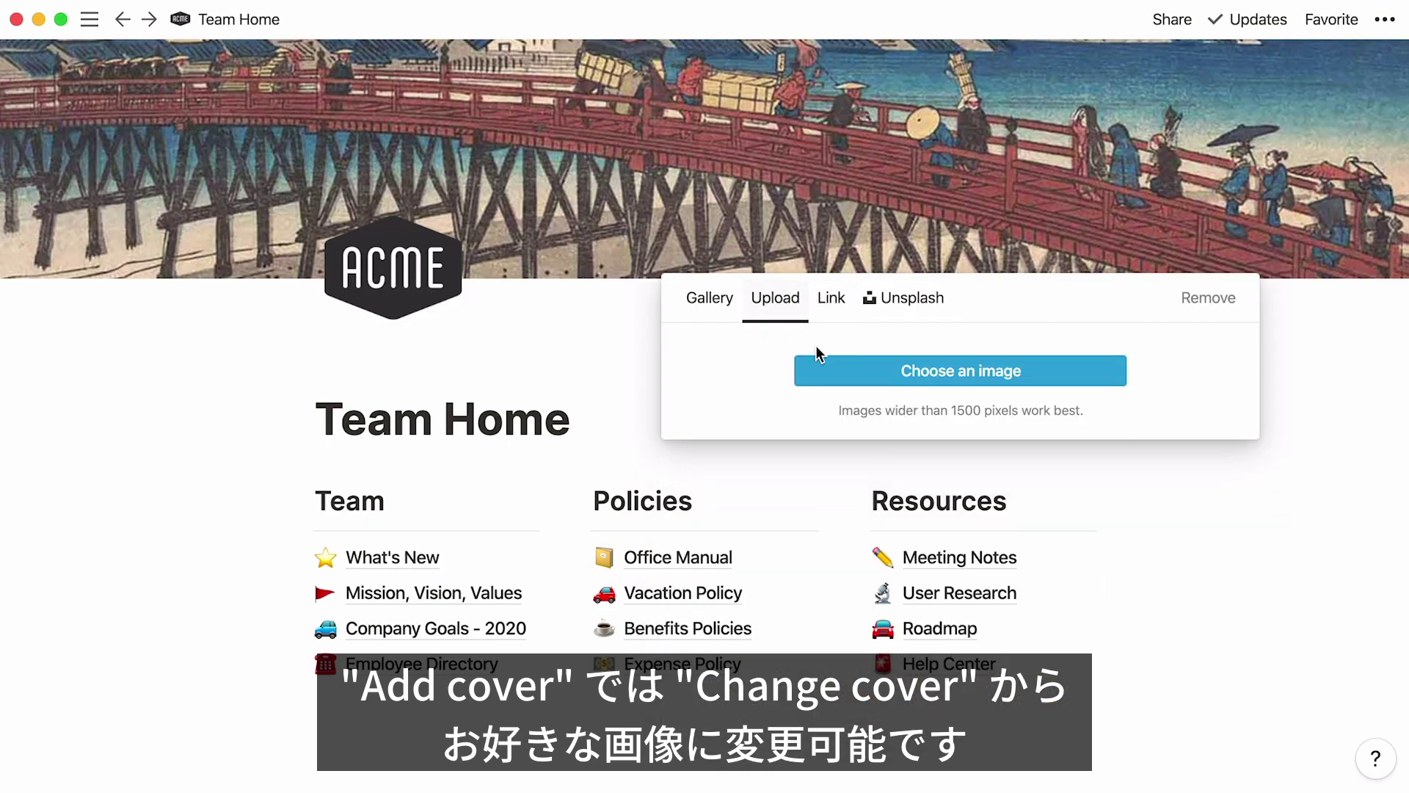
left_click(830, 374)
double_click(525, 53)
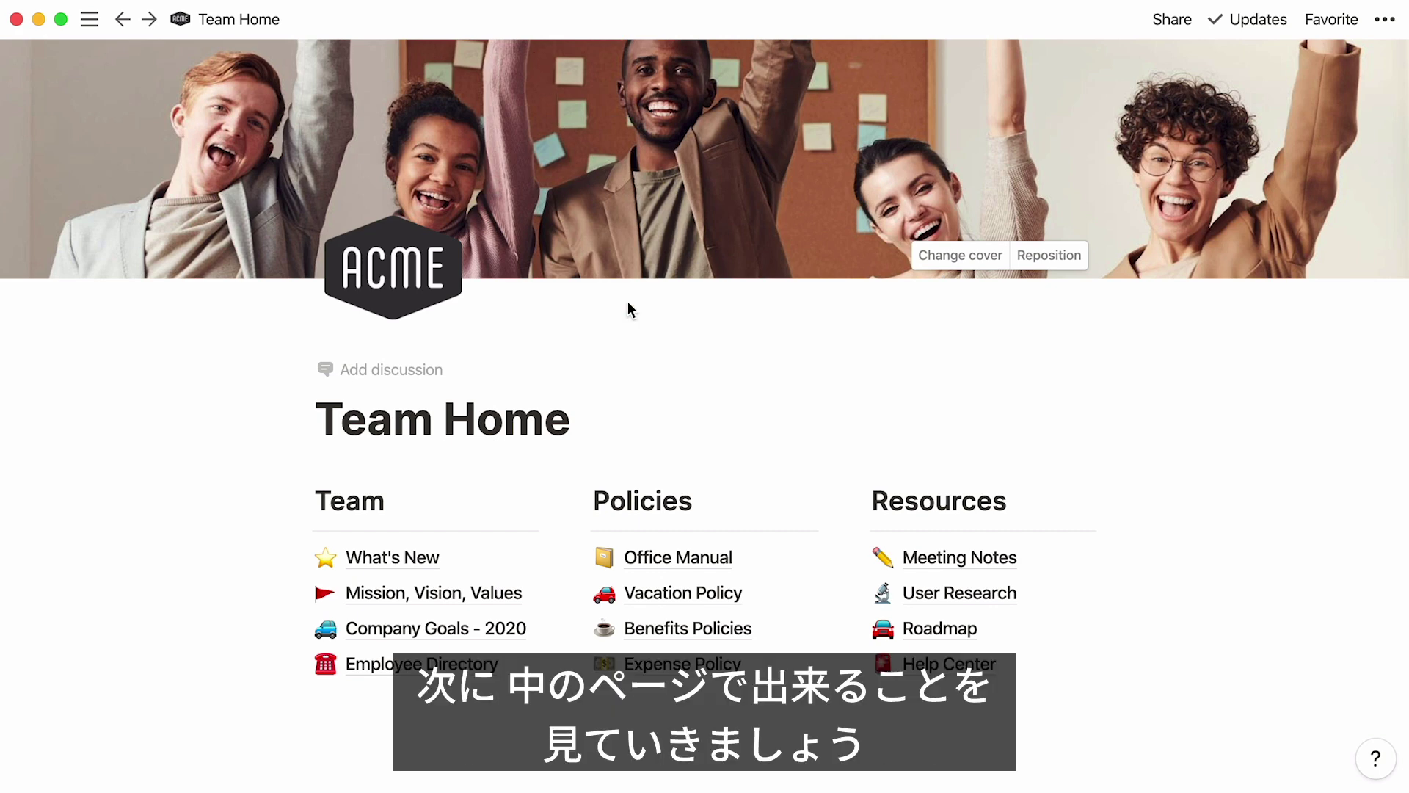
Step: Insert a callout beneath the Vacation Policy page title about Acme's unlimited vacation decision of December 2019, with a link to Benefits Policies
left_click(696, 590)
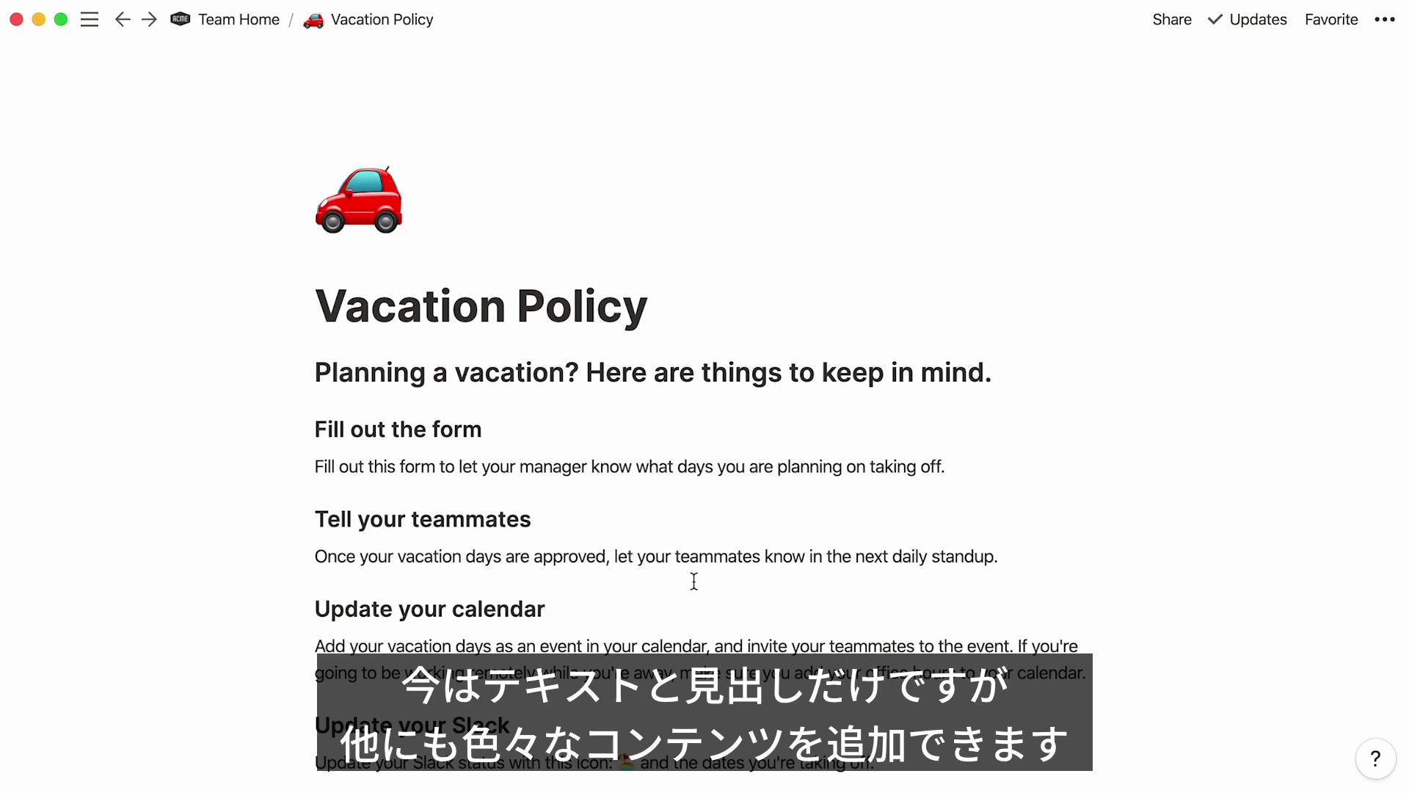
left_click(682, 306)
key("Return")
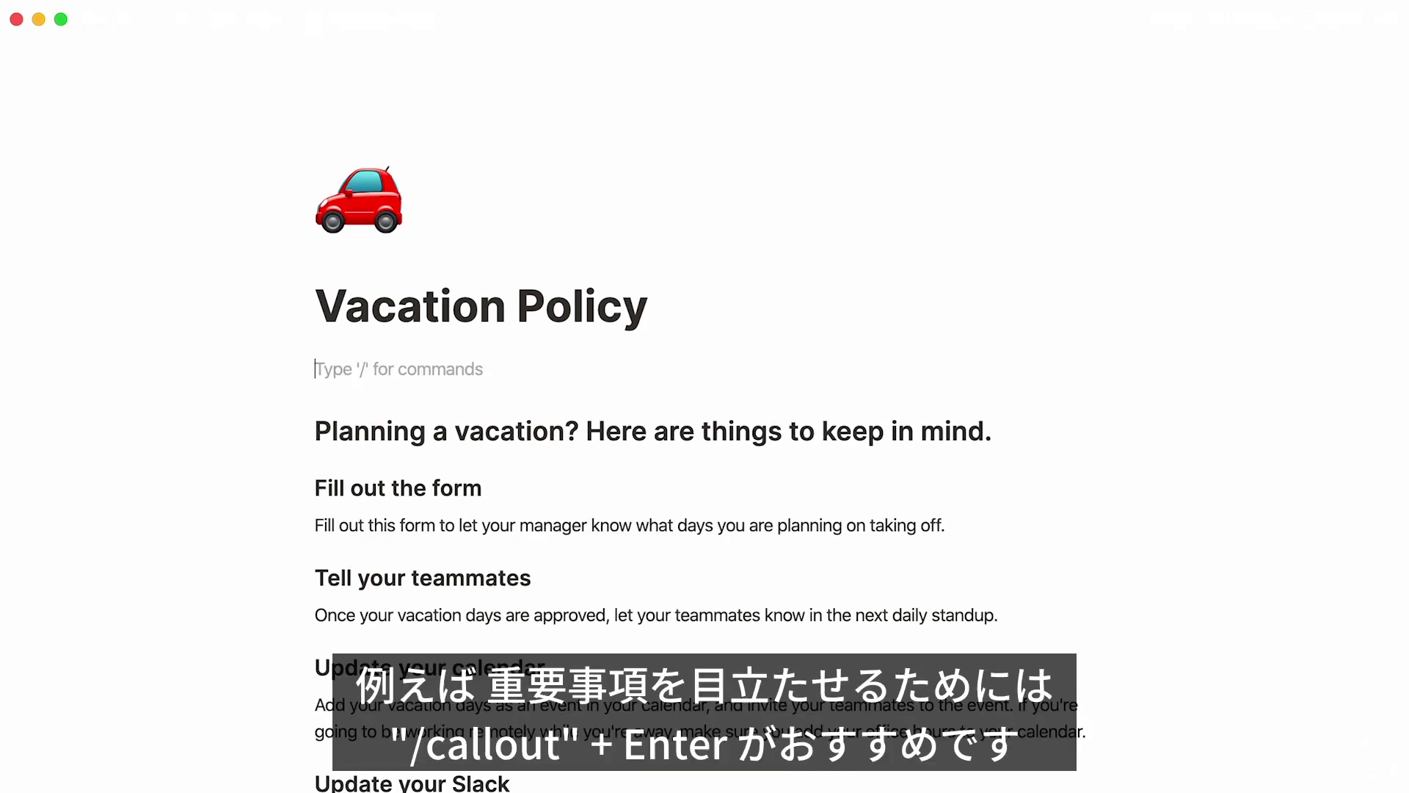
type("/callout")
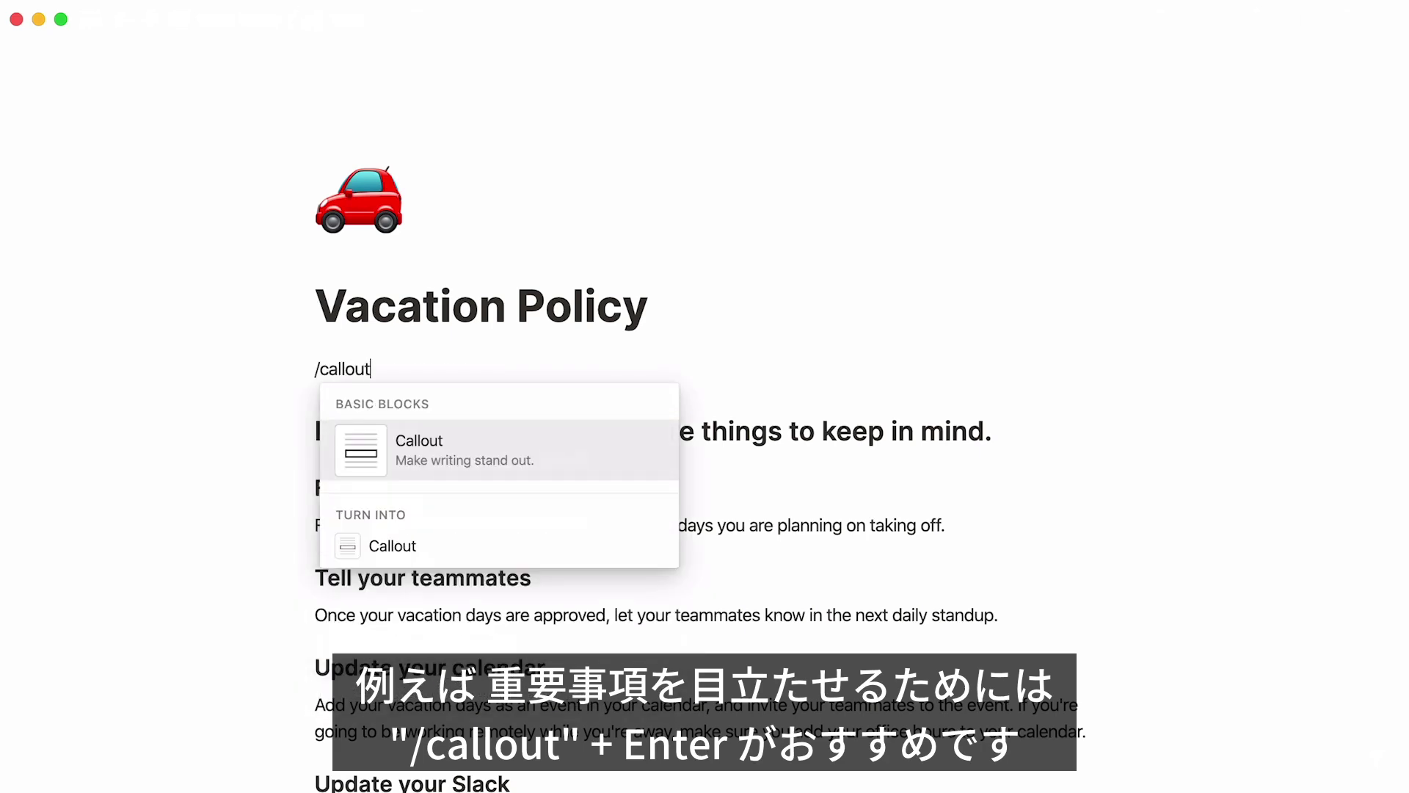
key("Return")
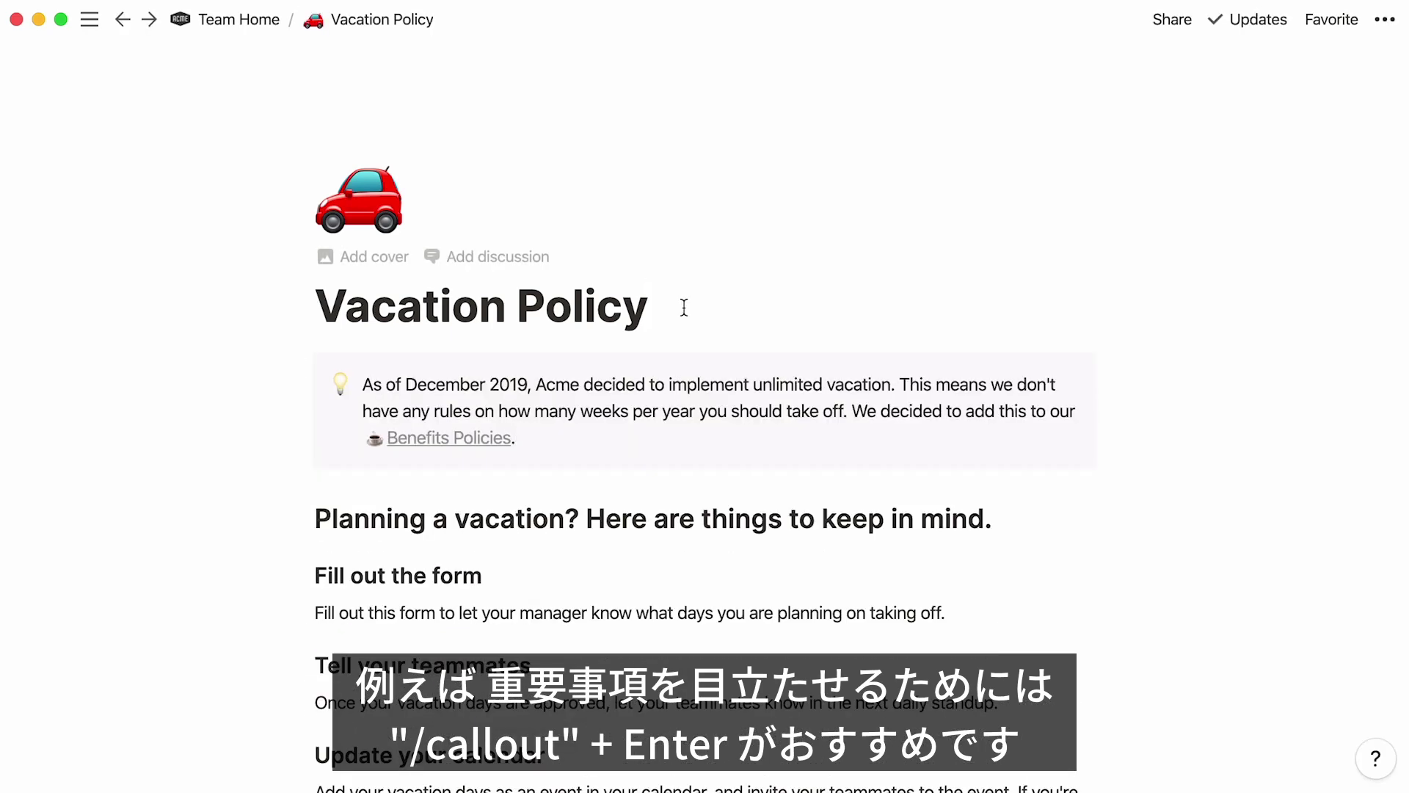
Step: Insert a table of contents above the callout and follow its links to "Update your calendar" and "Set up OOO email"
key("Return")
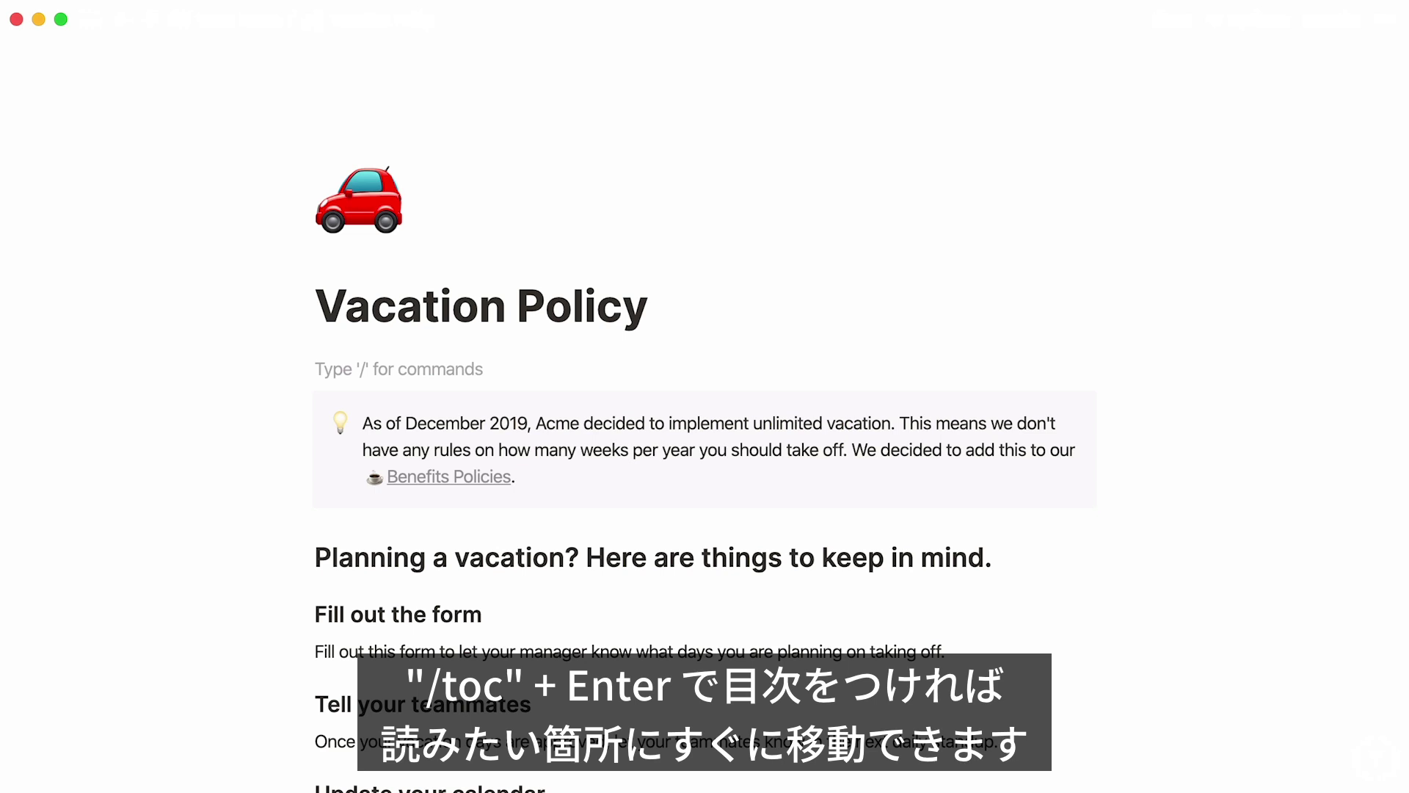
type("/toc")
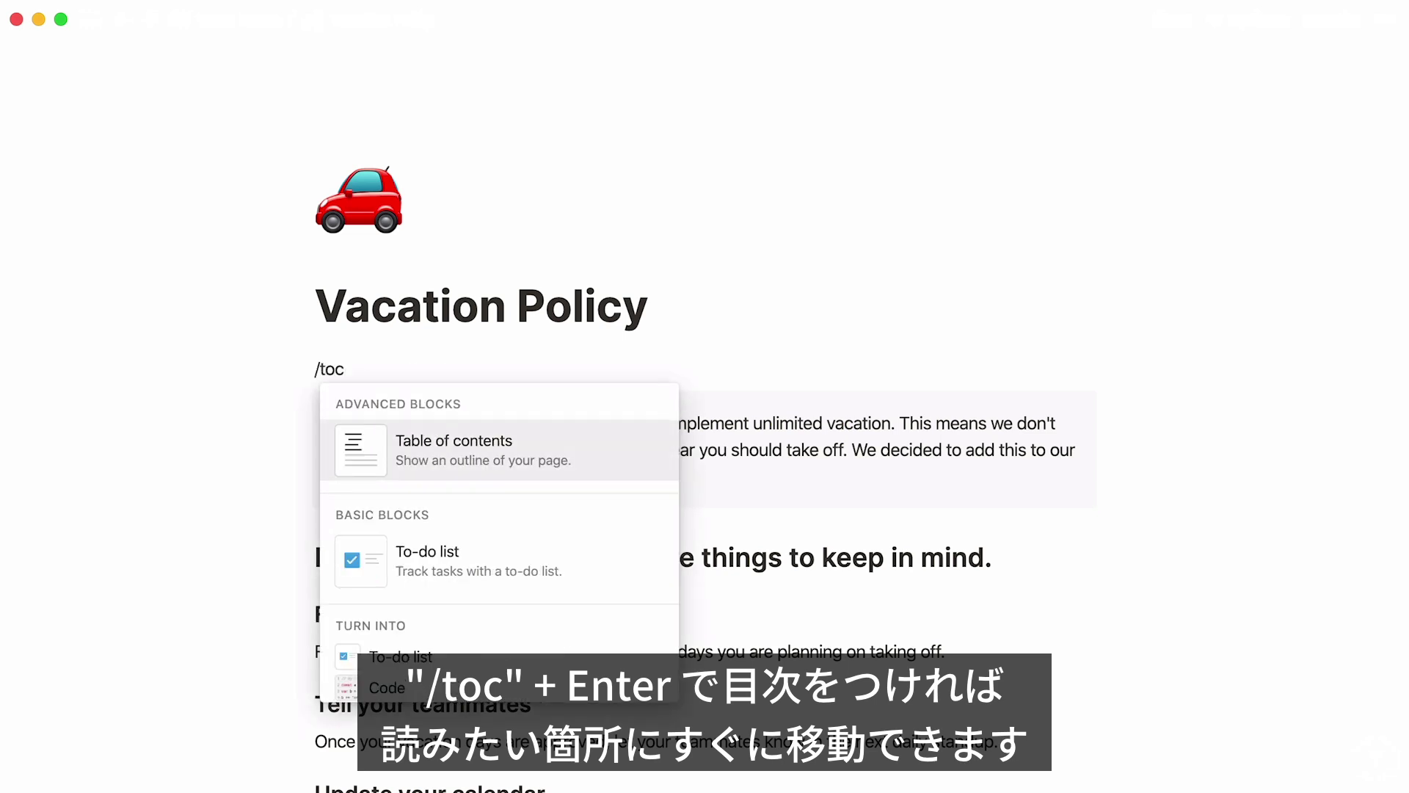
key("Return")
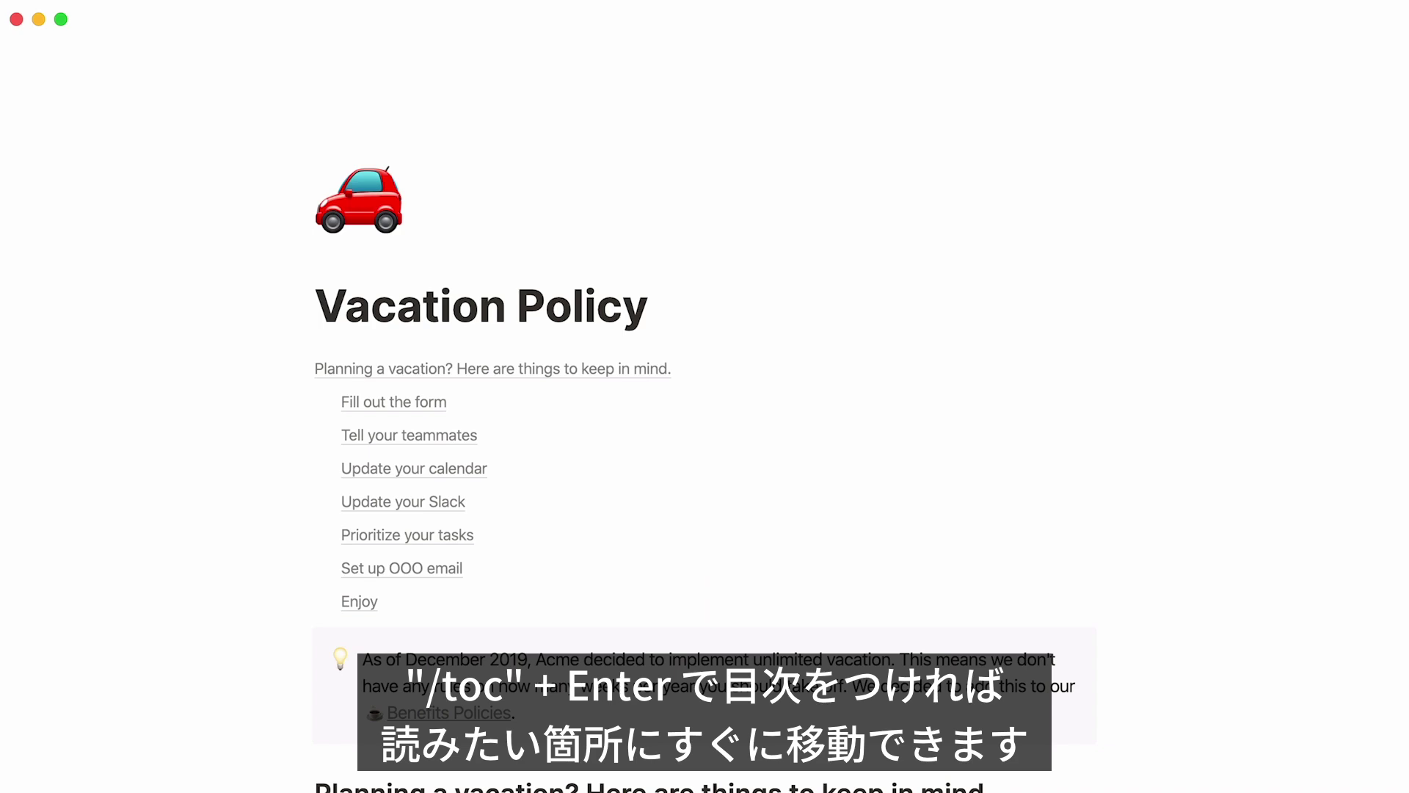
left_click(447, 467)
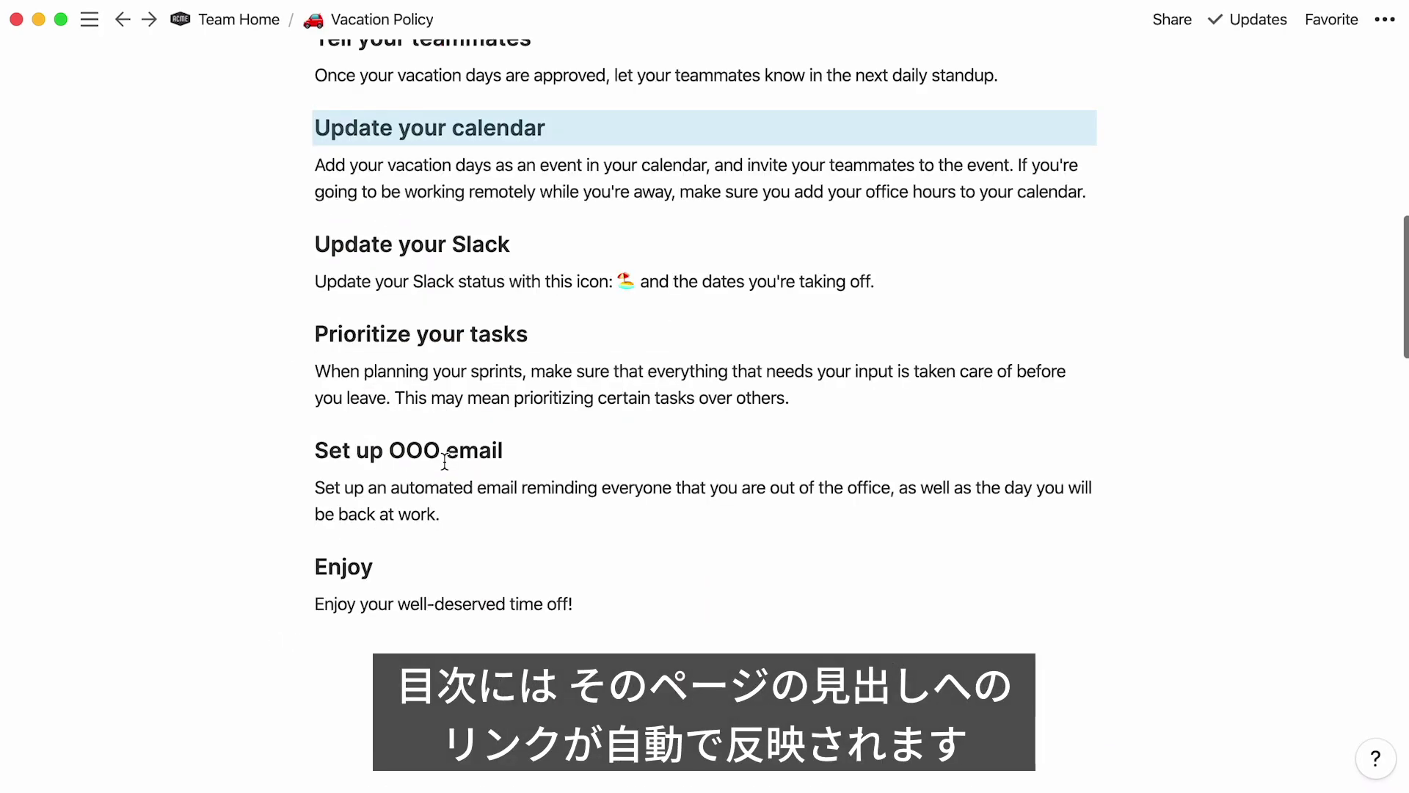
scroll(446, 462, "up", 10)
left_click(405, 561)
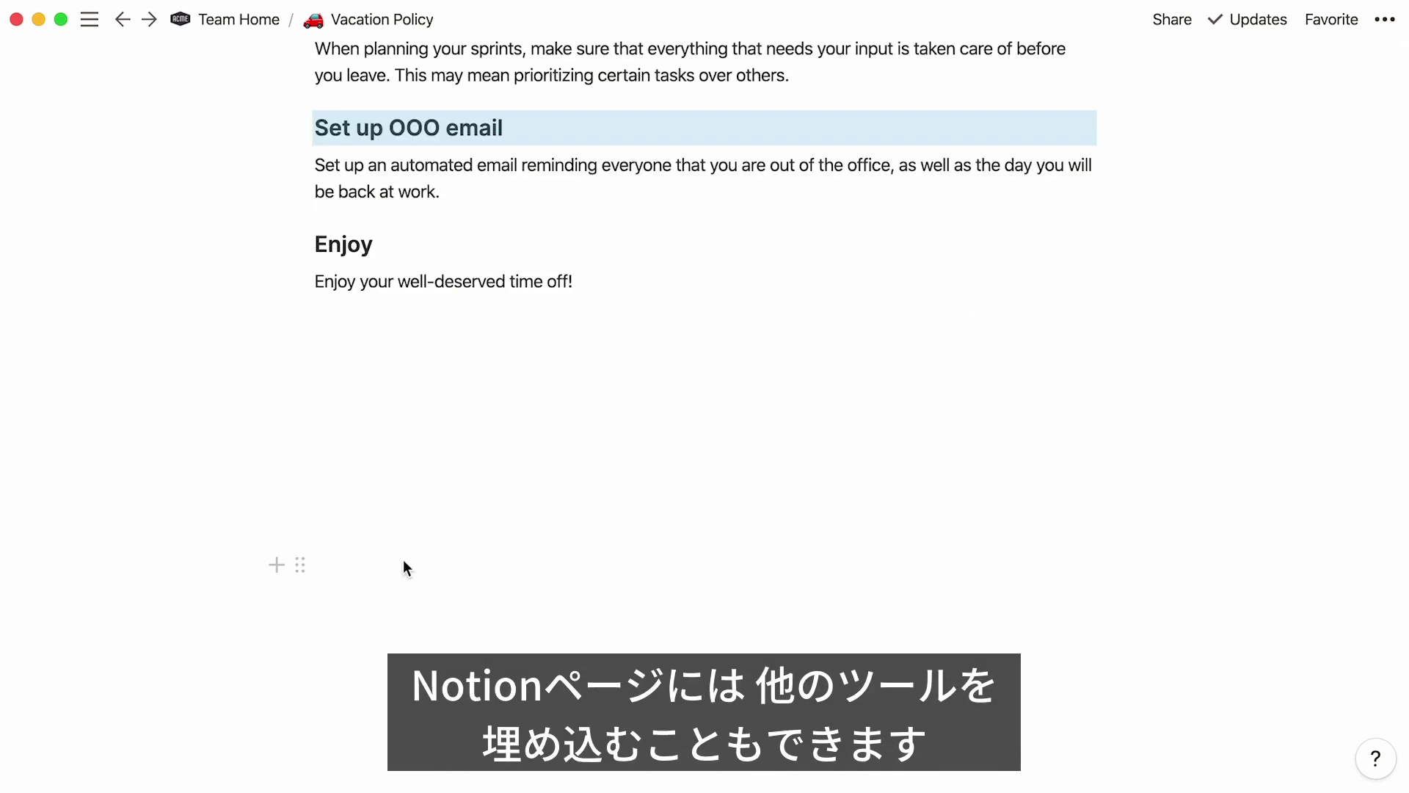
Step: Examine the content embedded below the Vacation Policy text, from the map and Figma file to the video and vacation request form
scroll(138, 704, "down", 3)
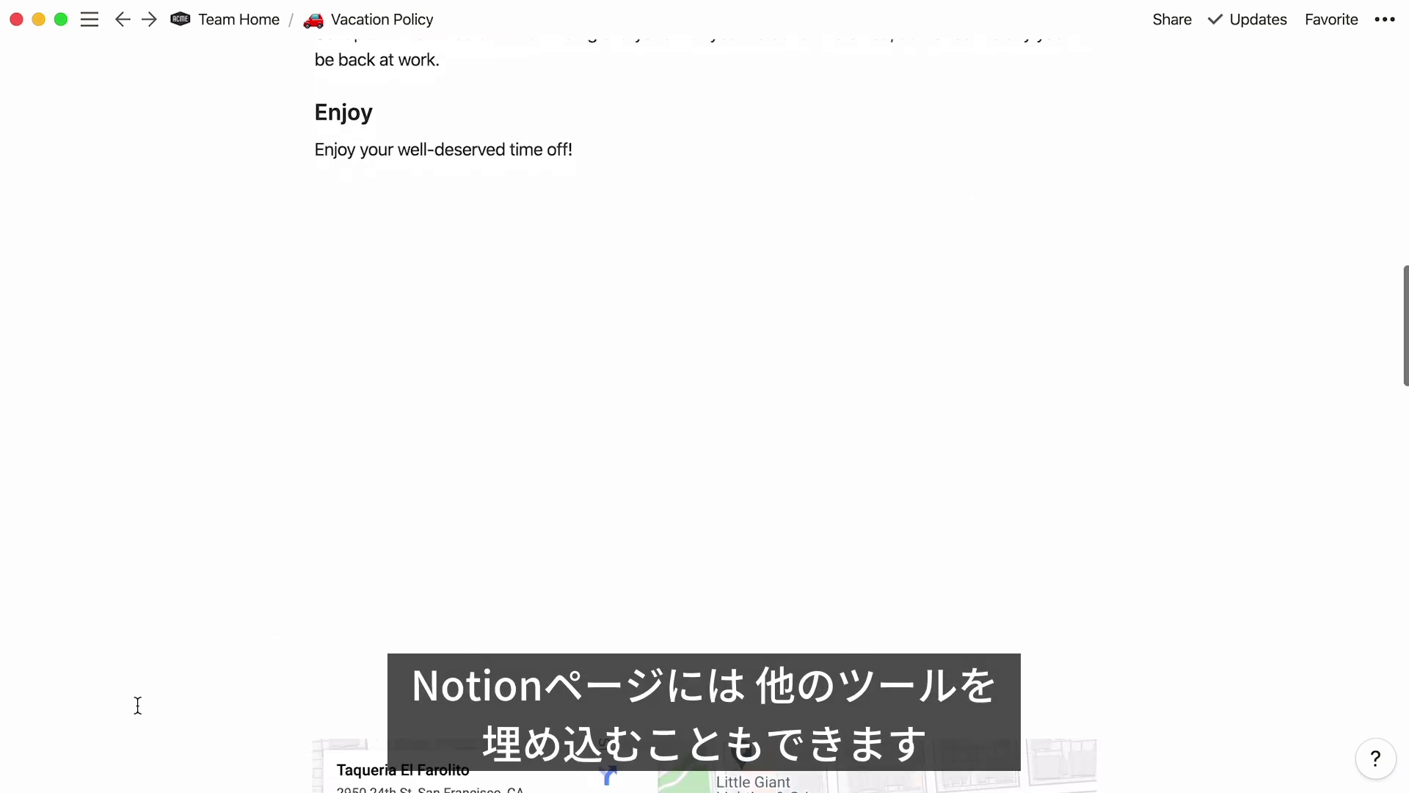
scroll(138, 705, "down", 7)
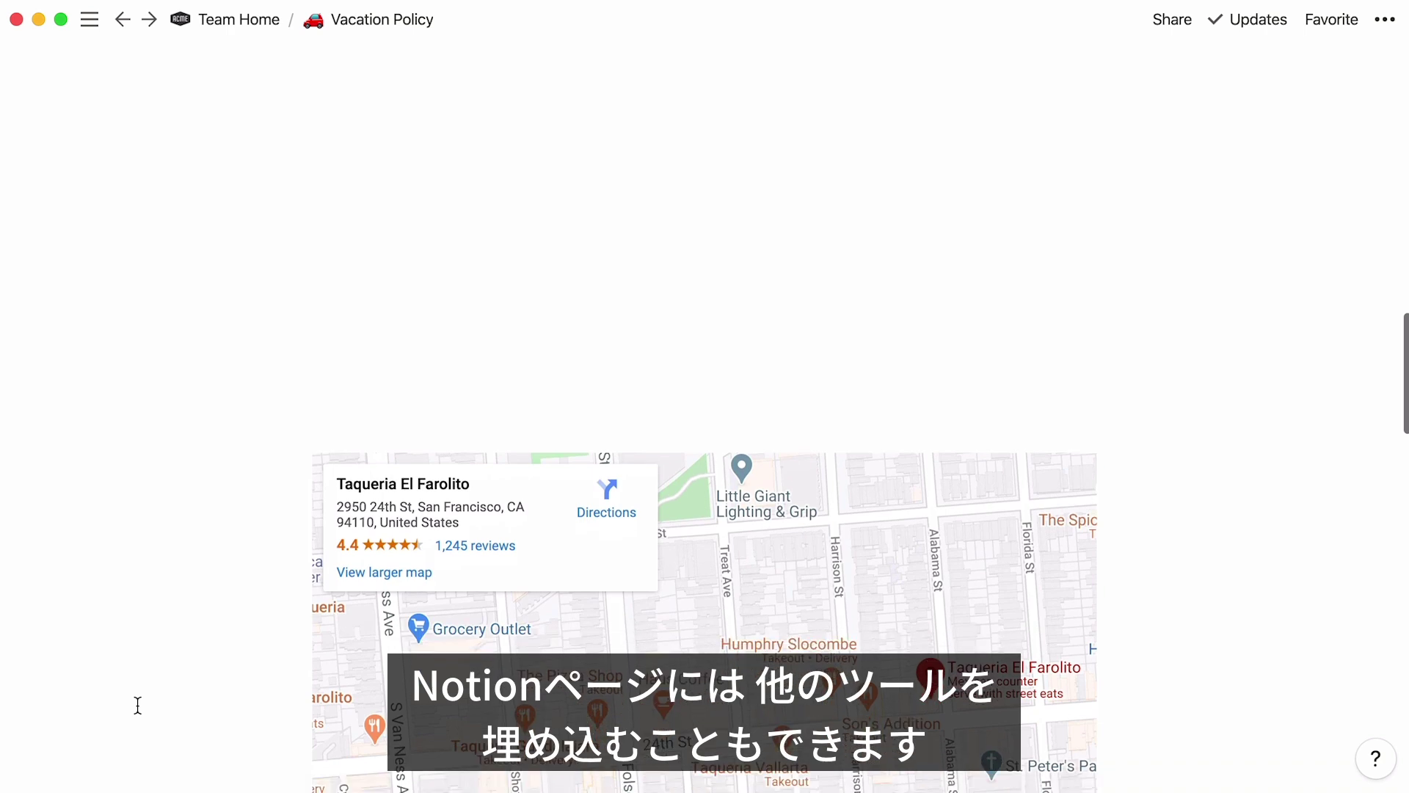
scroll(138, 705, "down", 5)
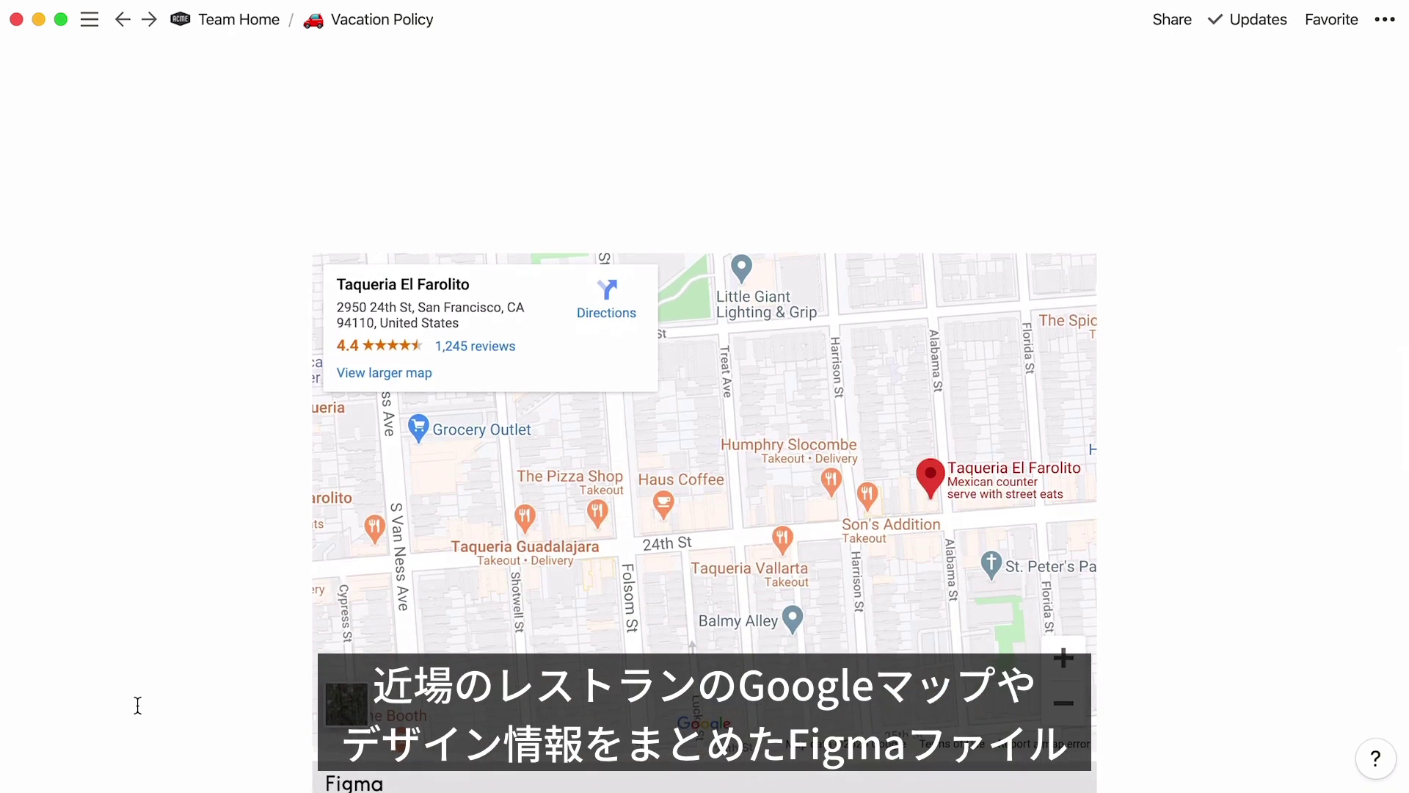
scroll(138, 705, "down", 9)
scroll(138, 705, "down", 10)
scroll(138, 705, "down", 11)
scroll(138, 704, "down", 6)
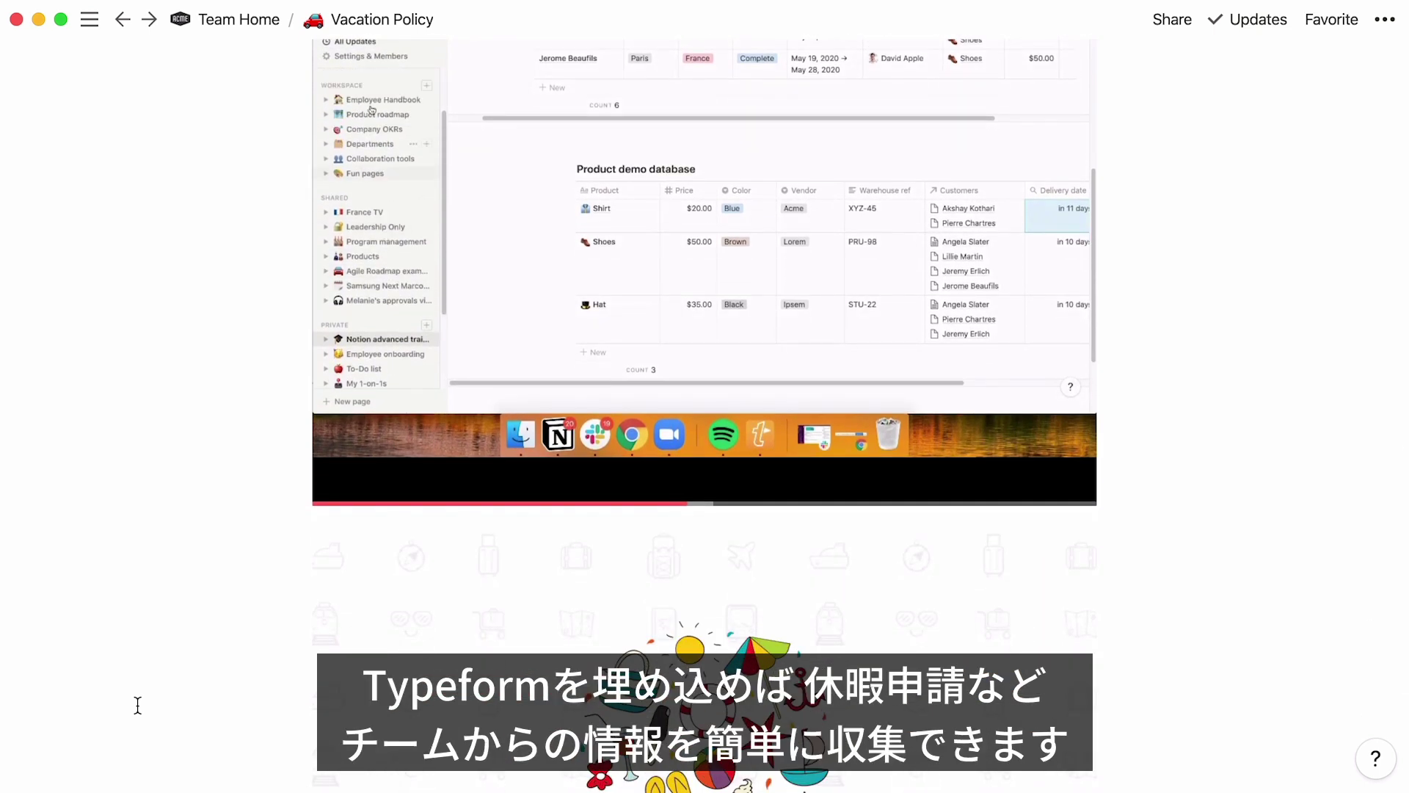
scroll(138, 704, "down", 6)
scroll(138, 704, "down", 5)
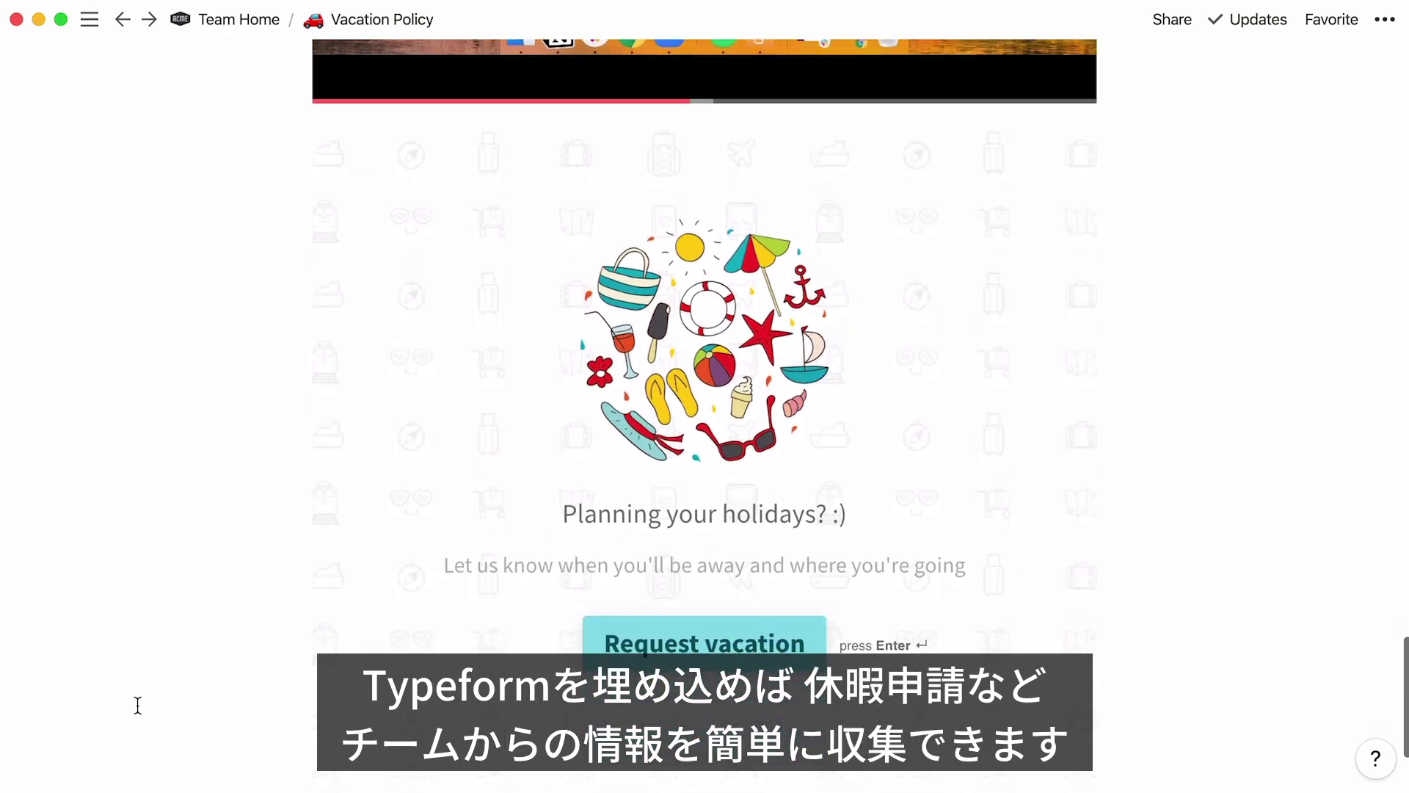
scroll(138, 705, "down", 3)
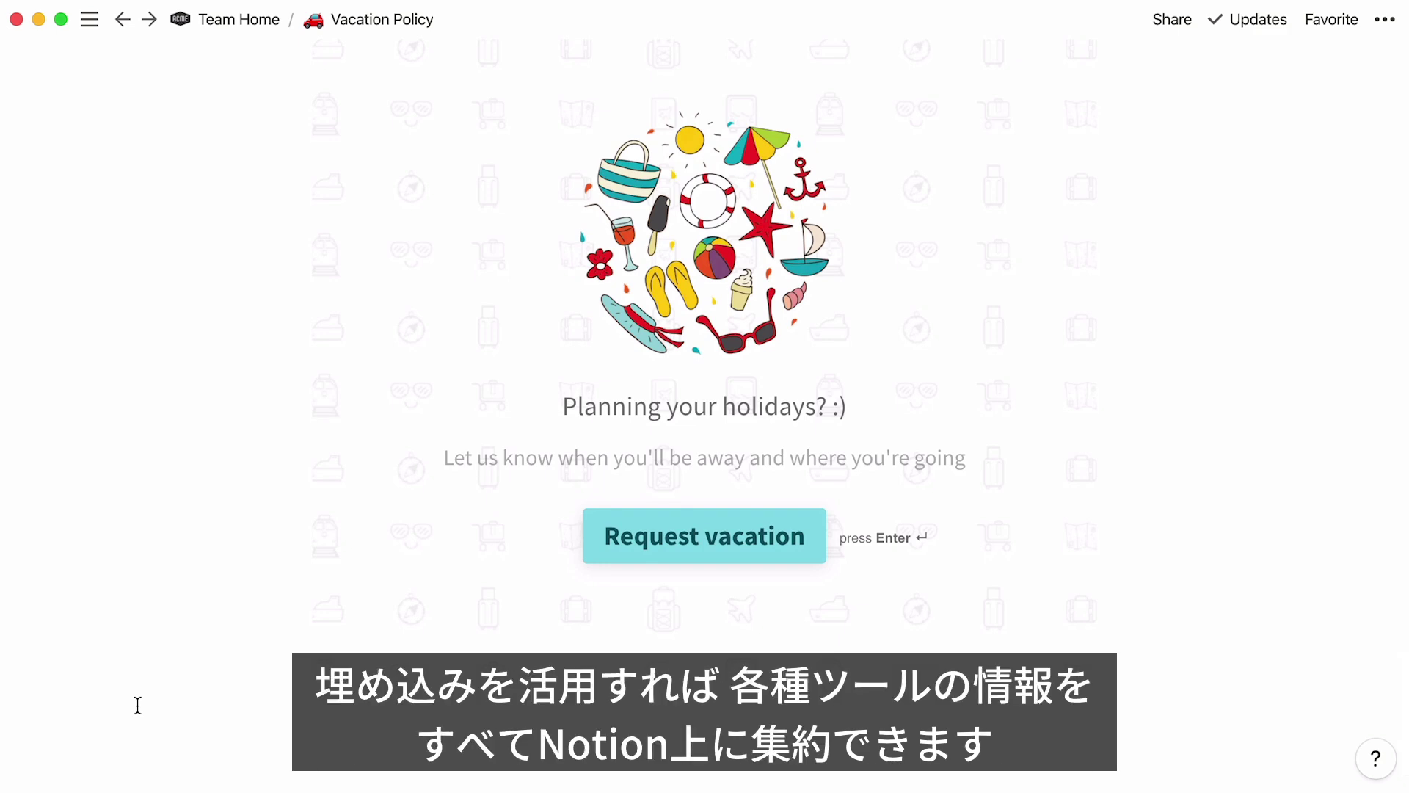
Step: Turn on the page lock for the Vacation Policy page
scroll(138, 705, "up", 8)
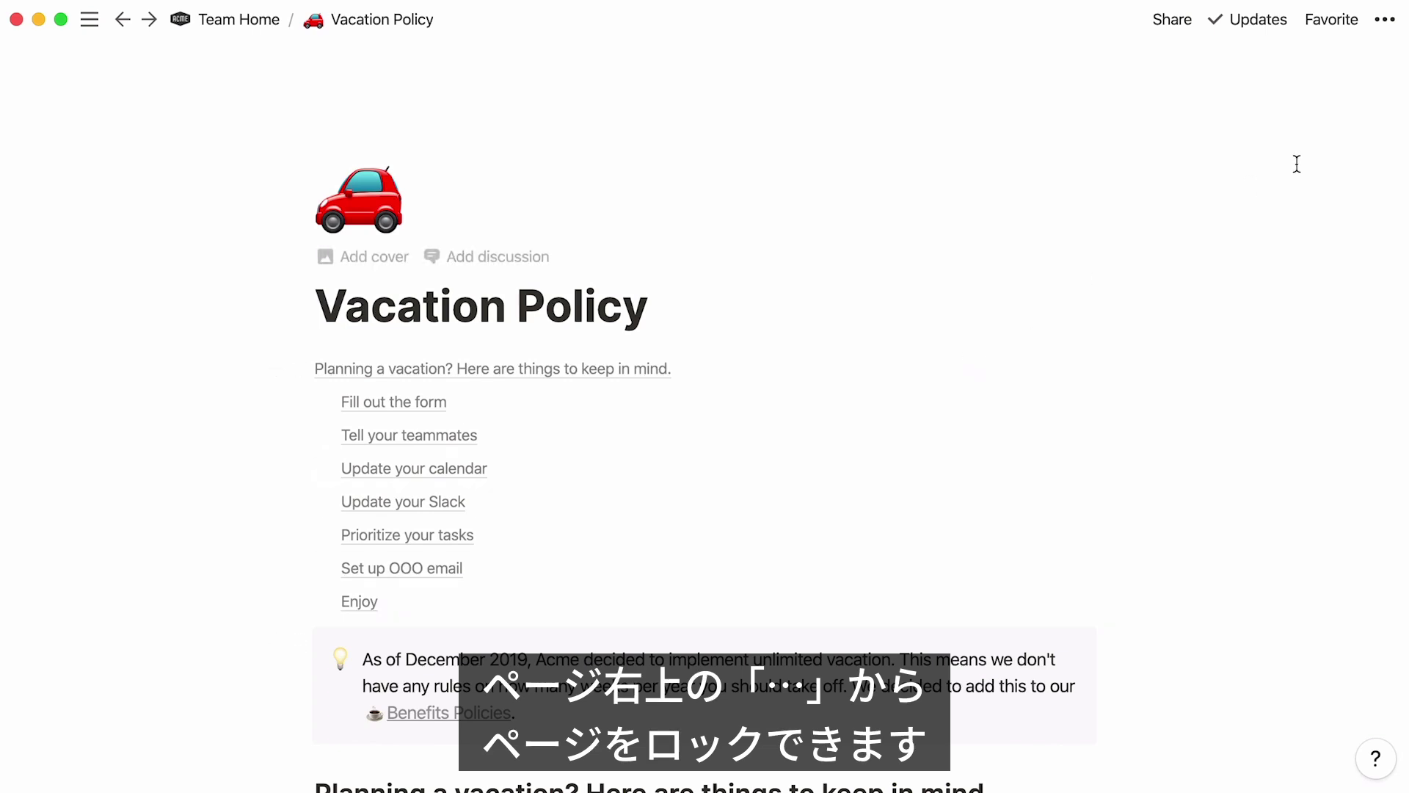
left_click(1385, 20)
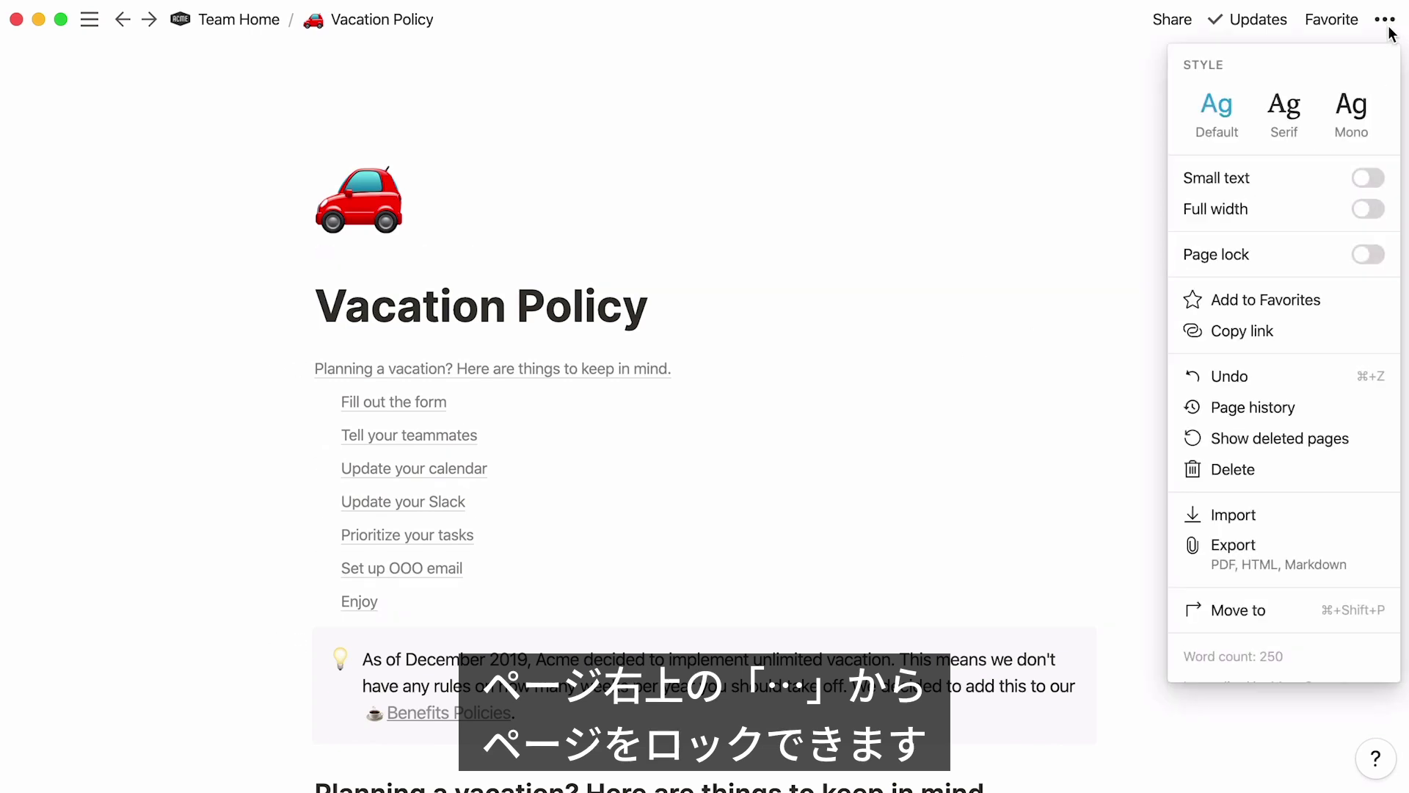
left_click(1379, 256)
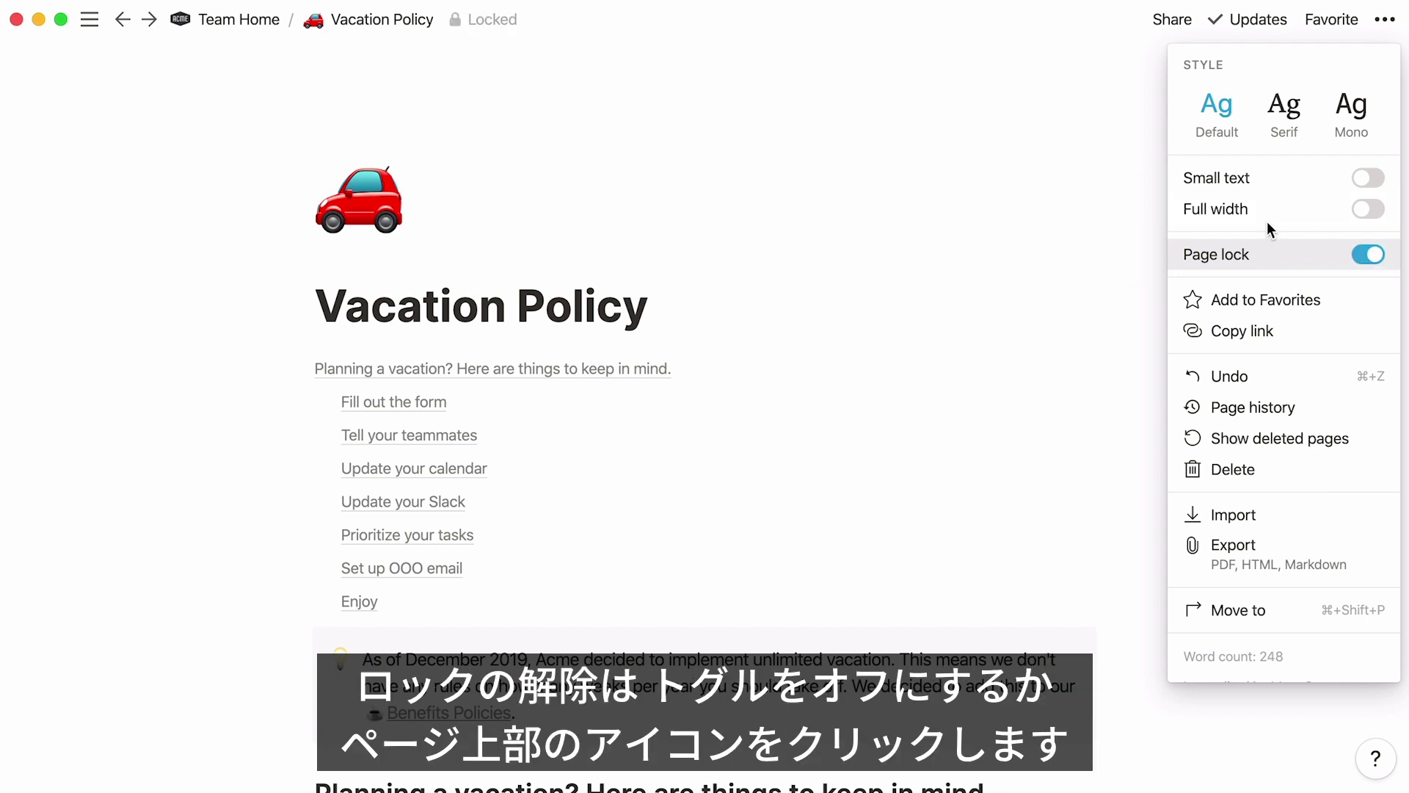
Step: Unlock the Vacation Policy page and add a line beneath its title mentioning the editing teammate, followed by "last updated" and a Today date mention
left_click(492, 22)
left_click(492, 22)
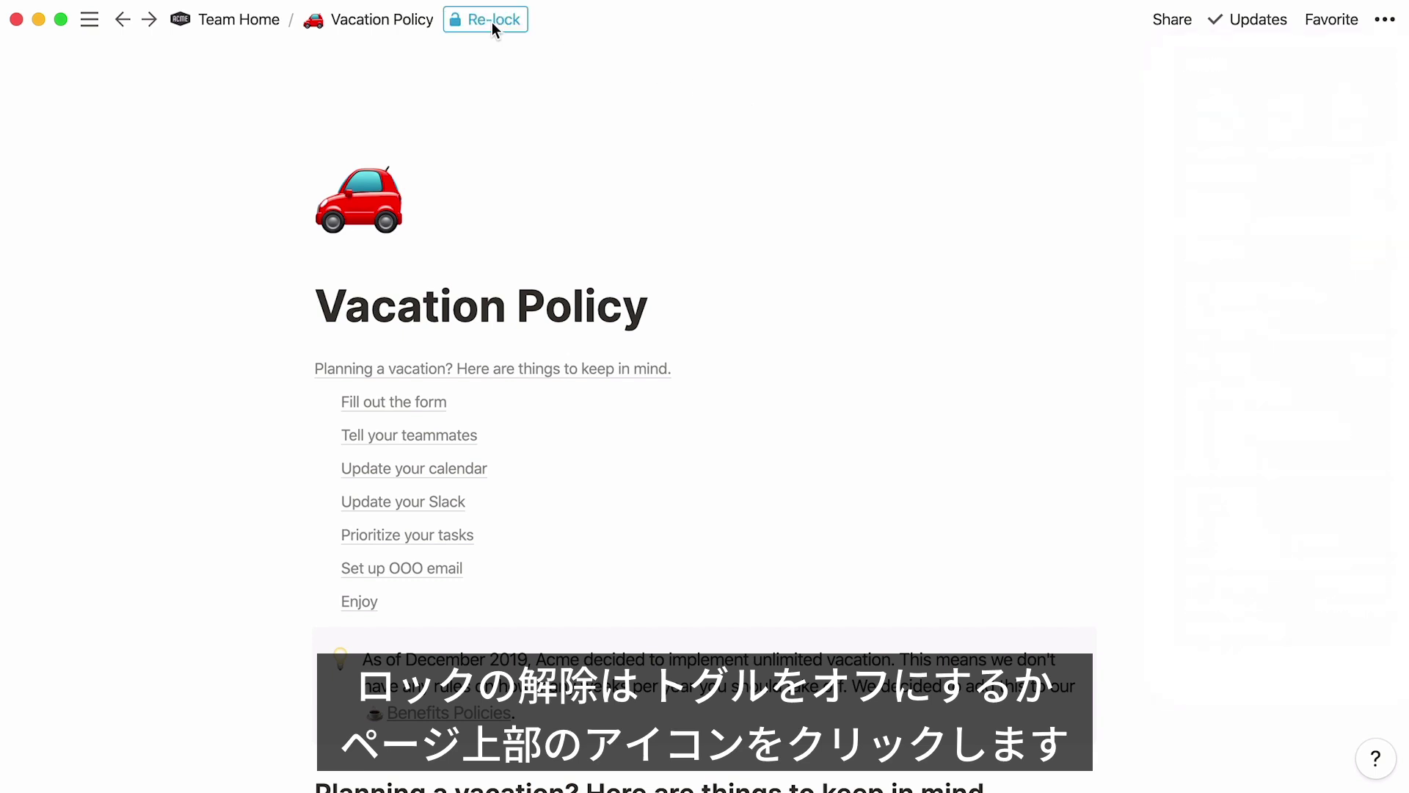
left_click(657, 301)
key("Return")
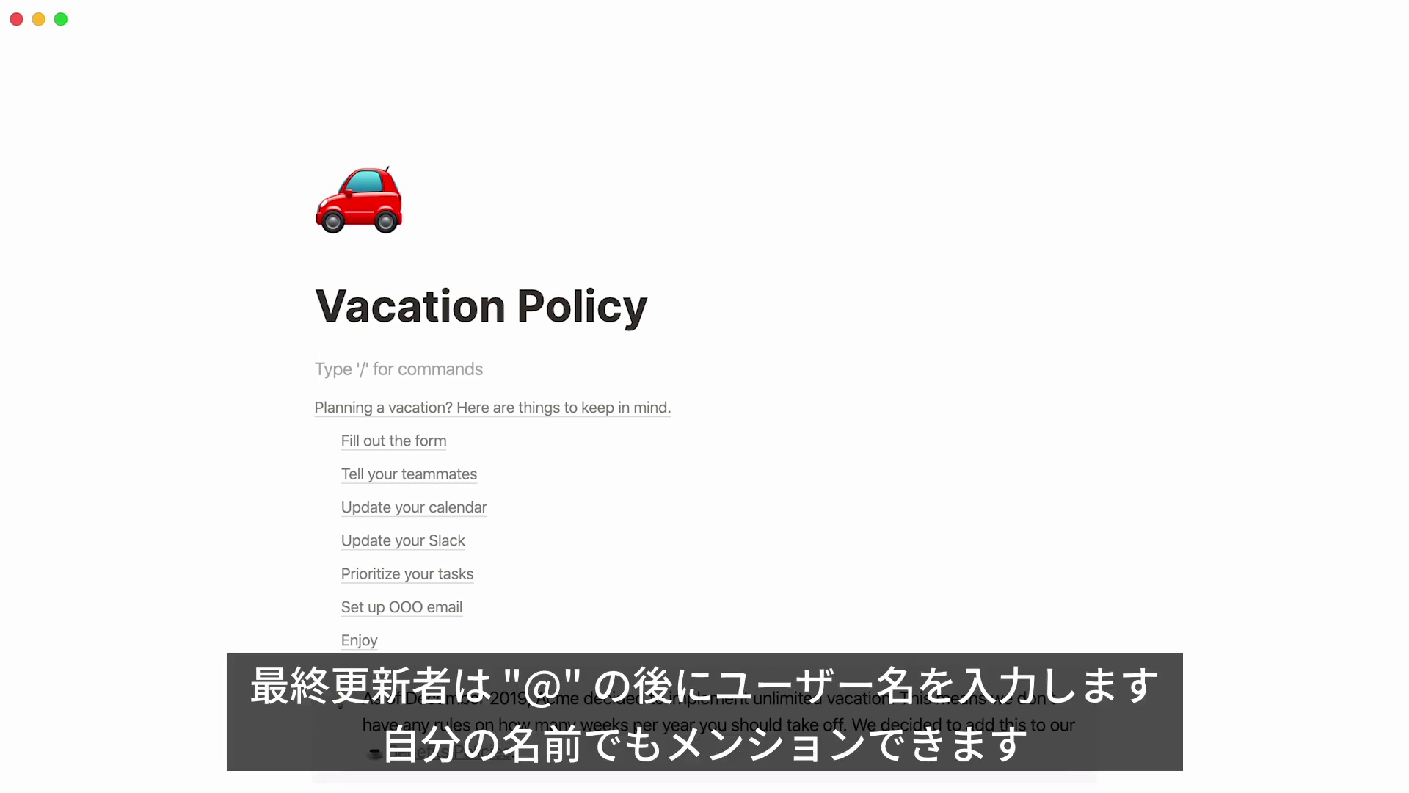
type("@")
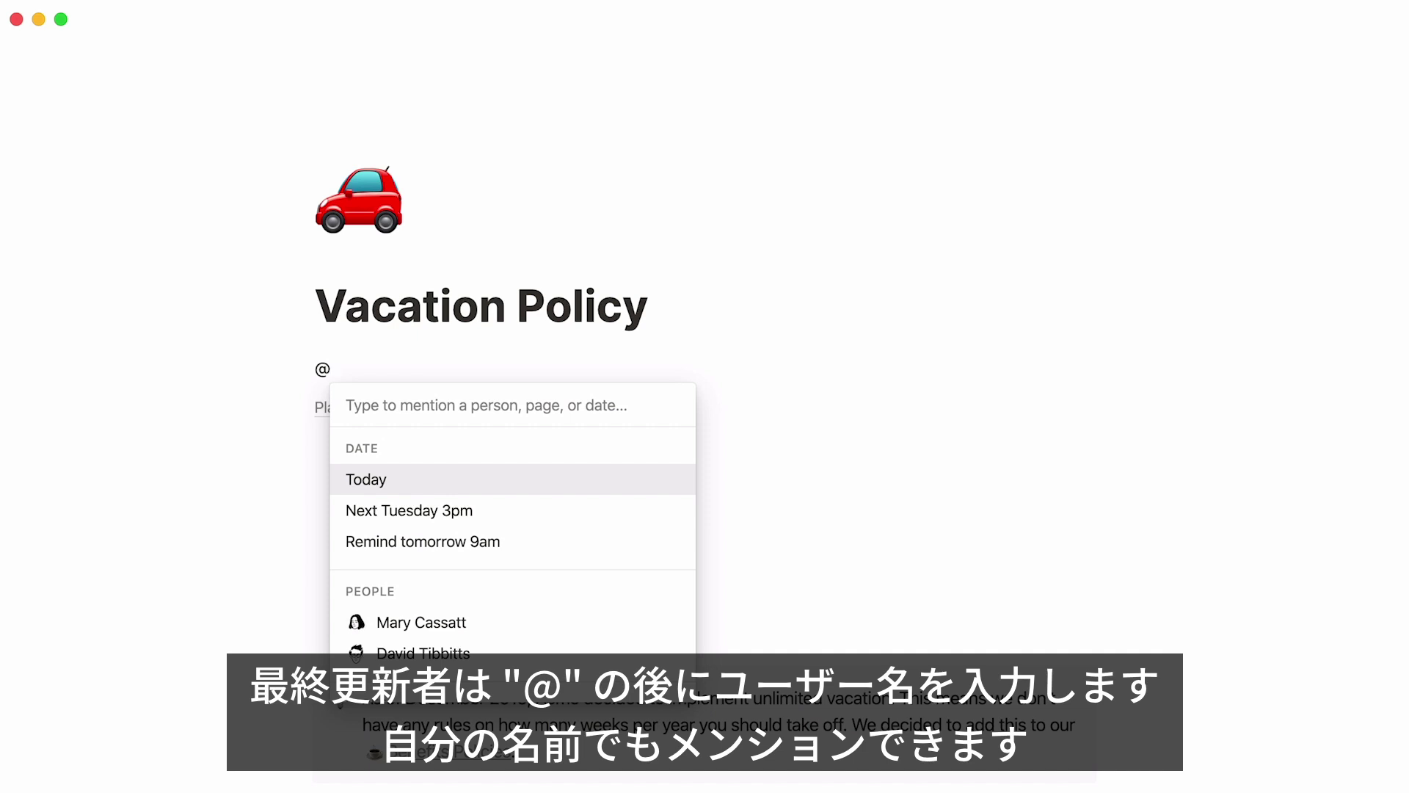
type("mary")
key("Return")
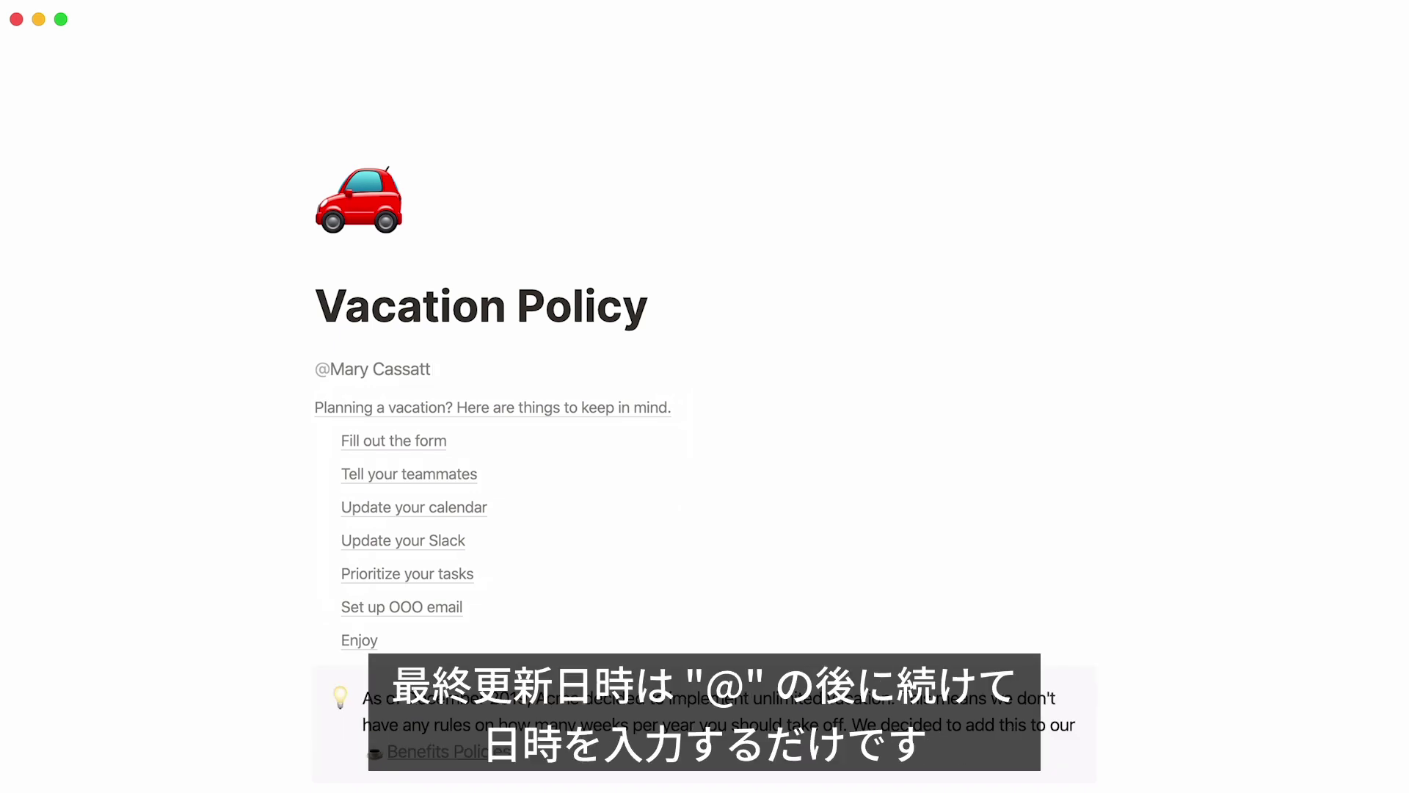
type("last updated @")
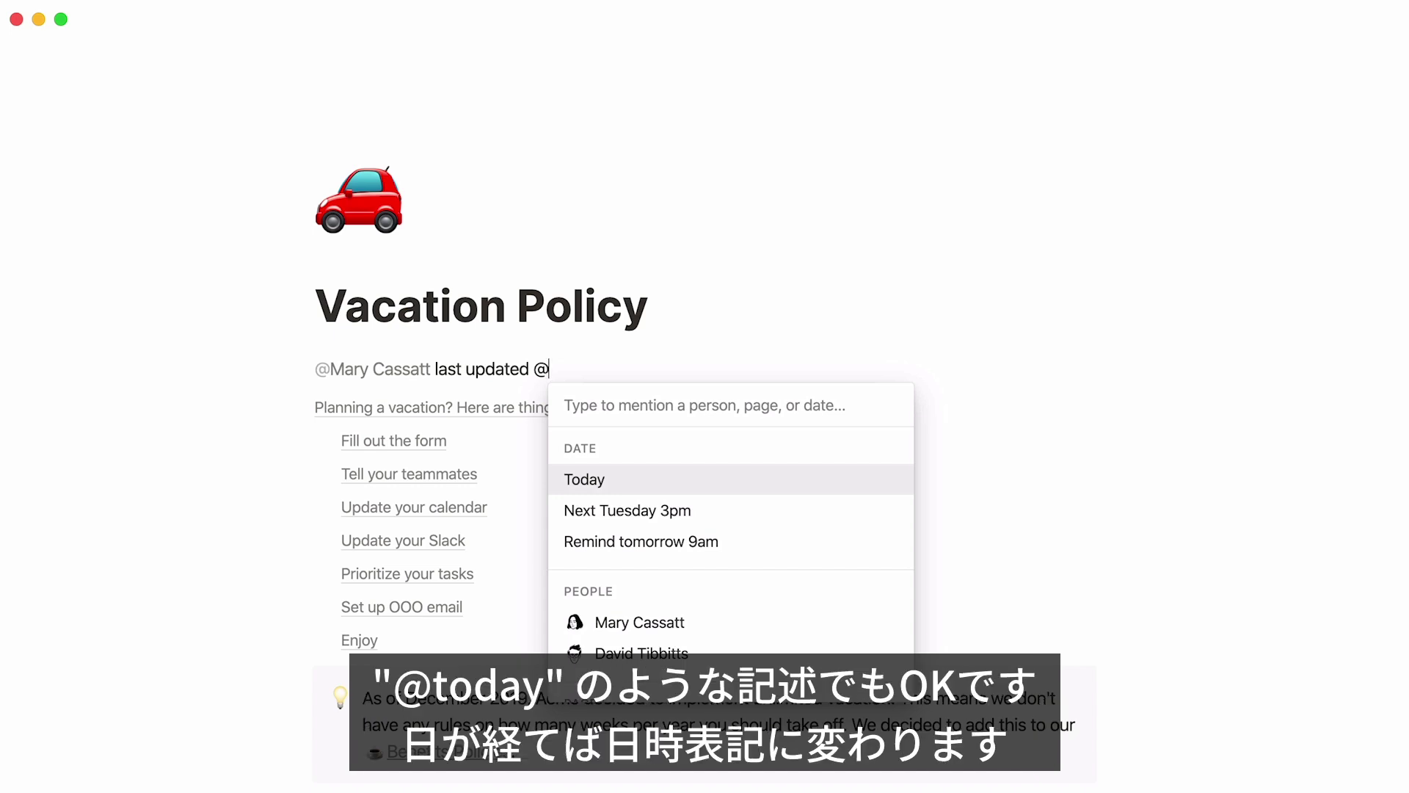
type("today")
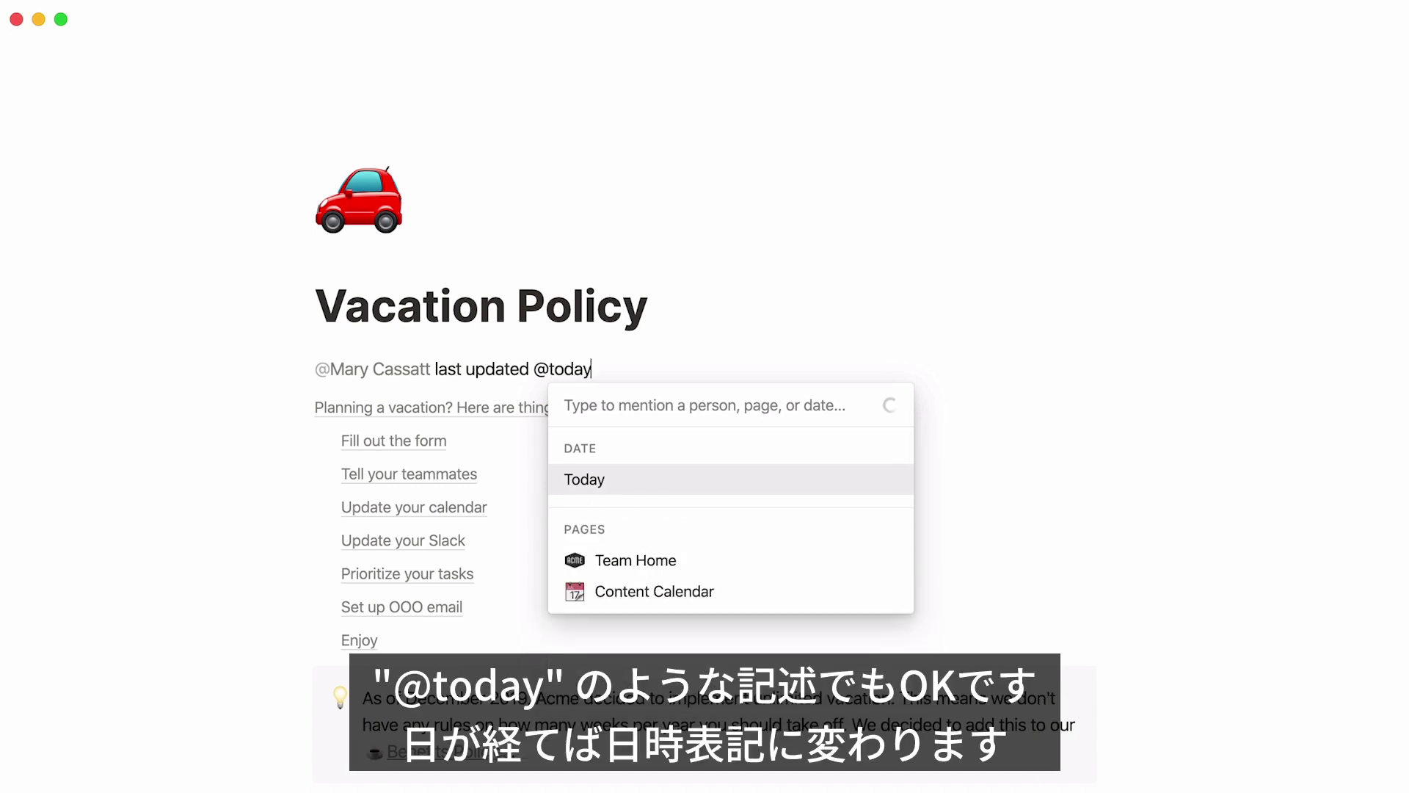
key("Return")
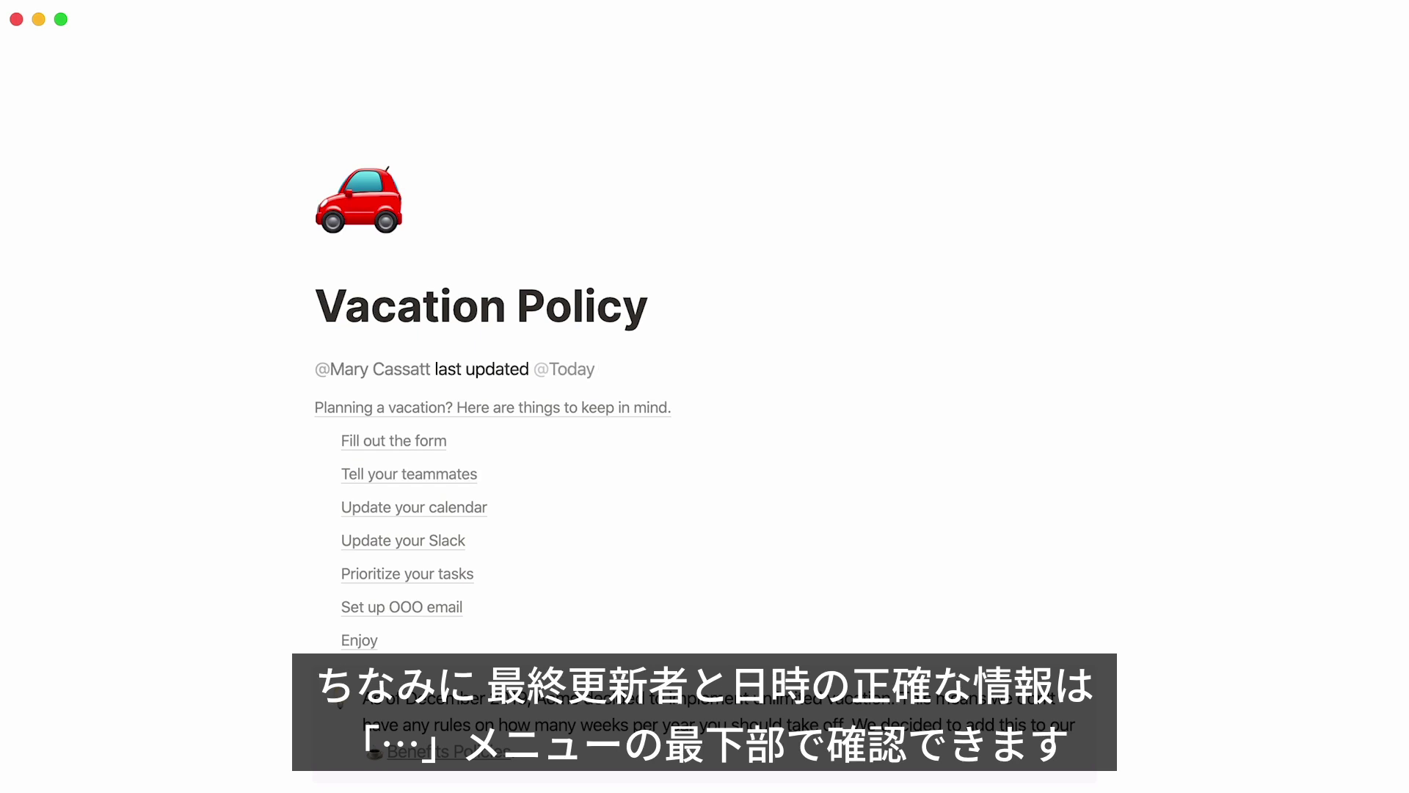
Step: Check the page's details for who last edited and who created the Vacation Policy page, and when
left_click(1385, 20)
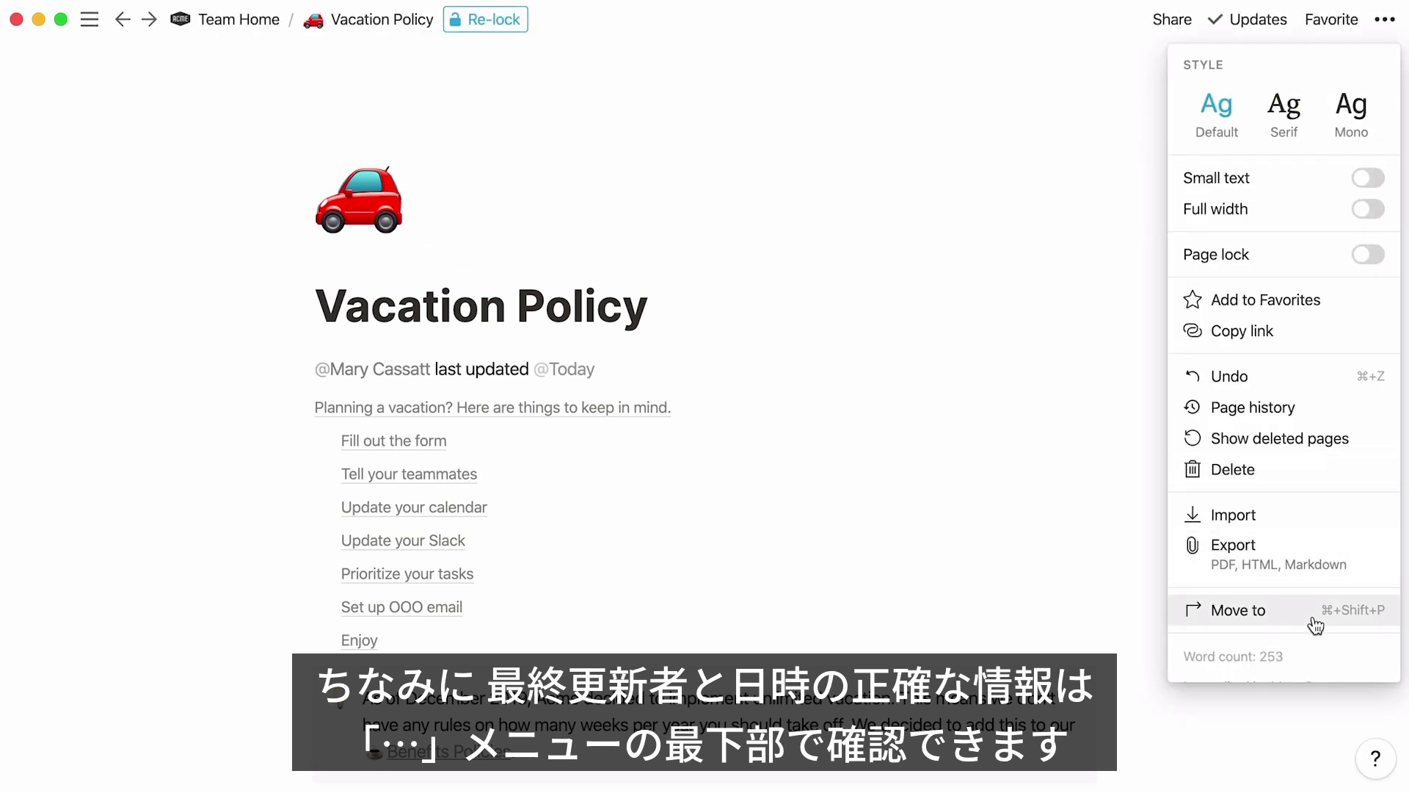
scroll(1315, 624, "down", 2)
mouse_move(1336, 659)
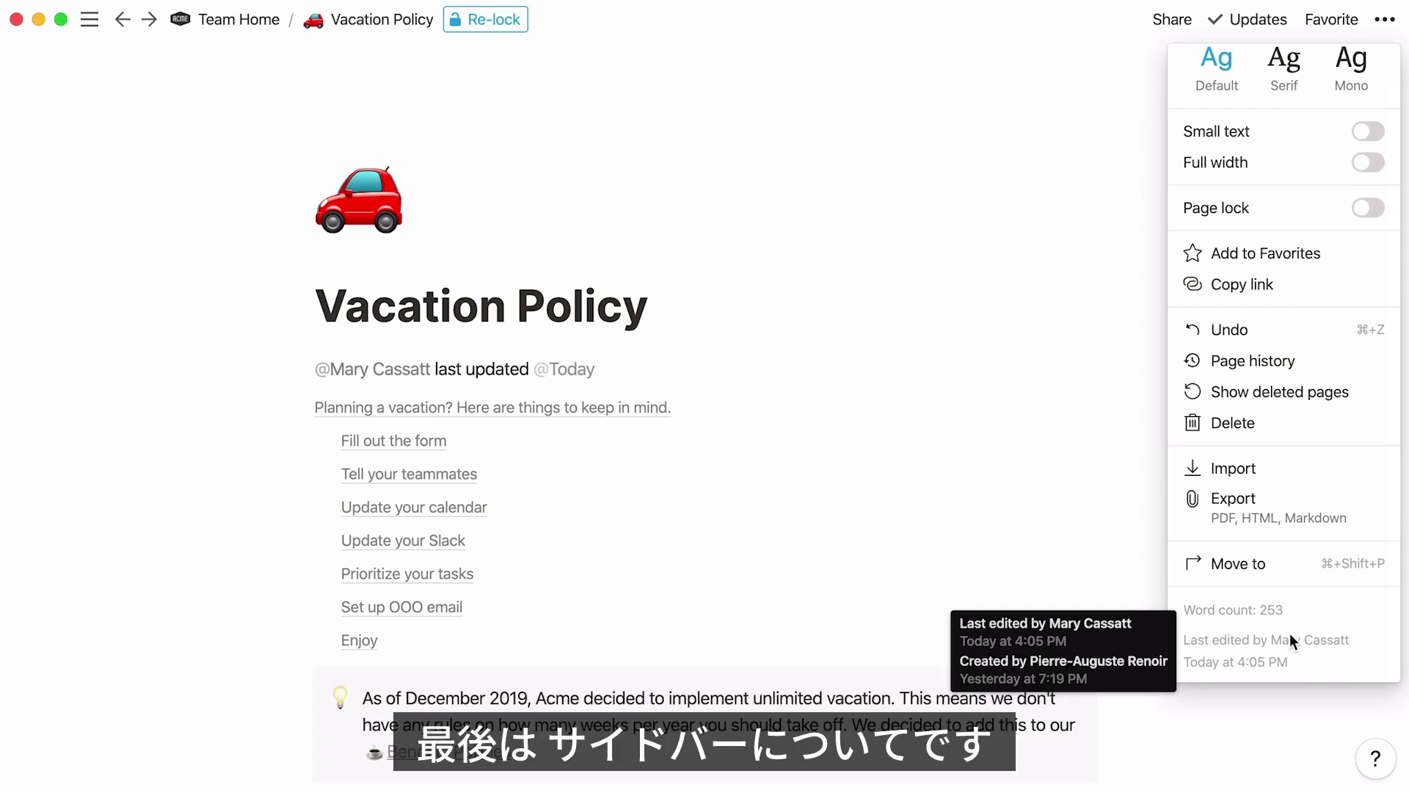
Step: Keep the sidebar open and browse the Engineering Wiki, Sales Wiki and Marketing Wiki pages in turn
left_click(89, 22)
left_click(89, 22)
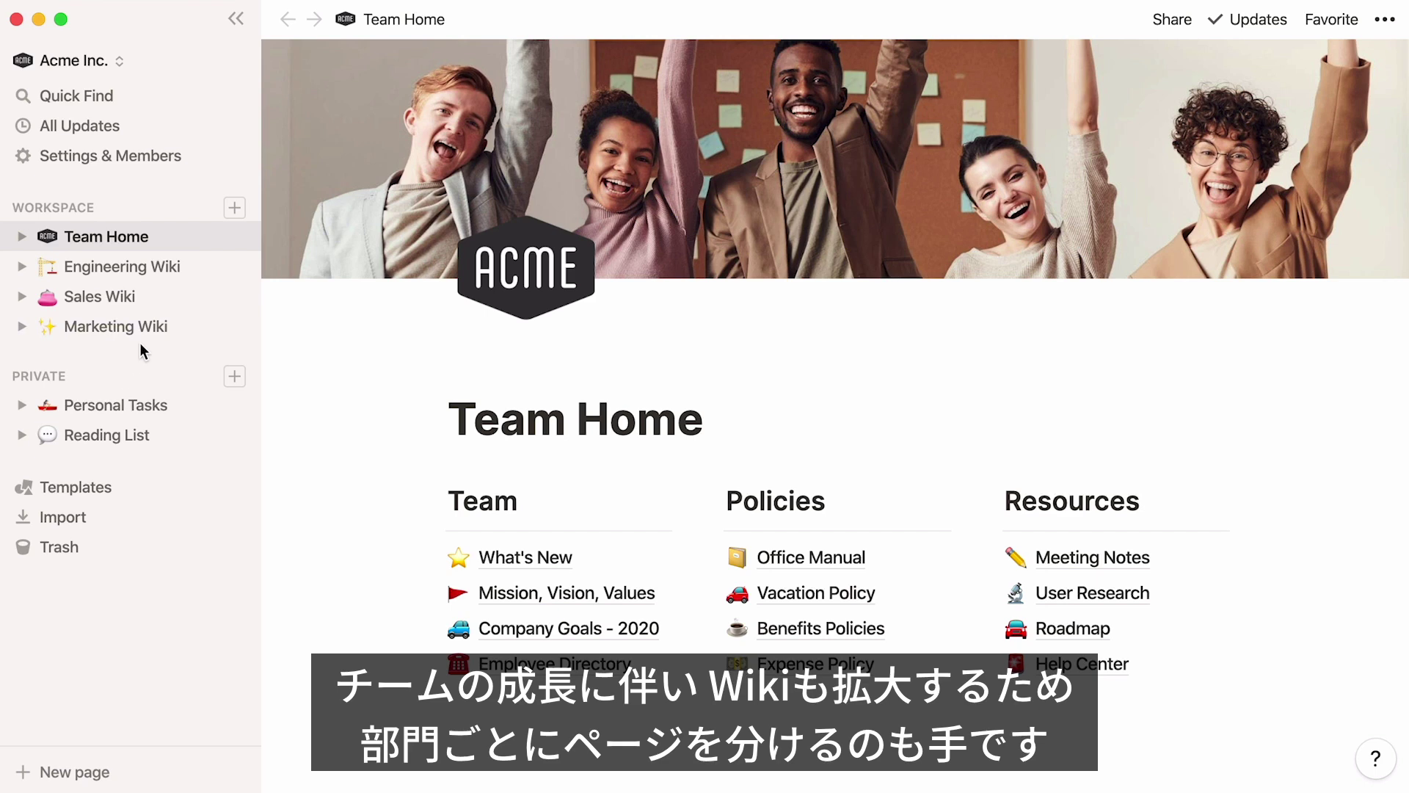
left_click(189, 270)
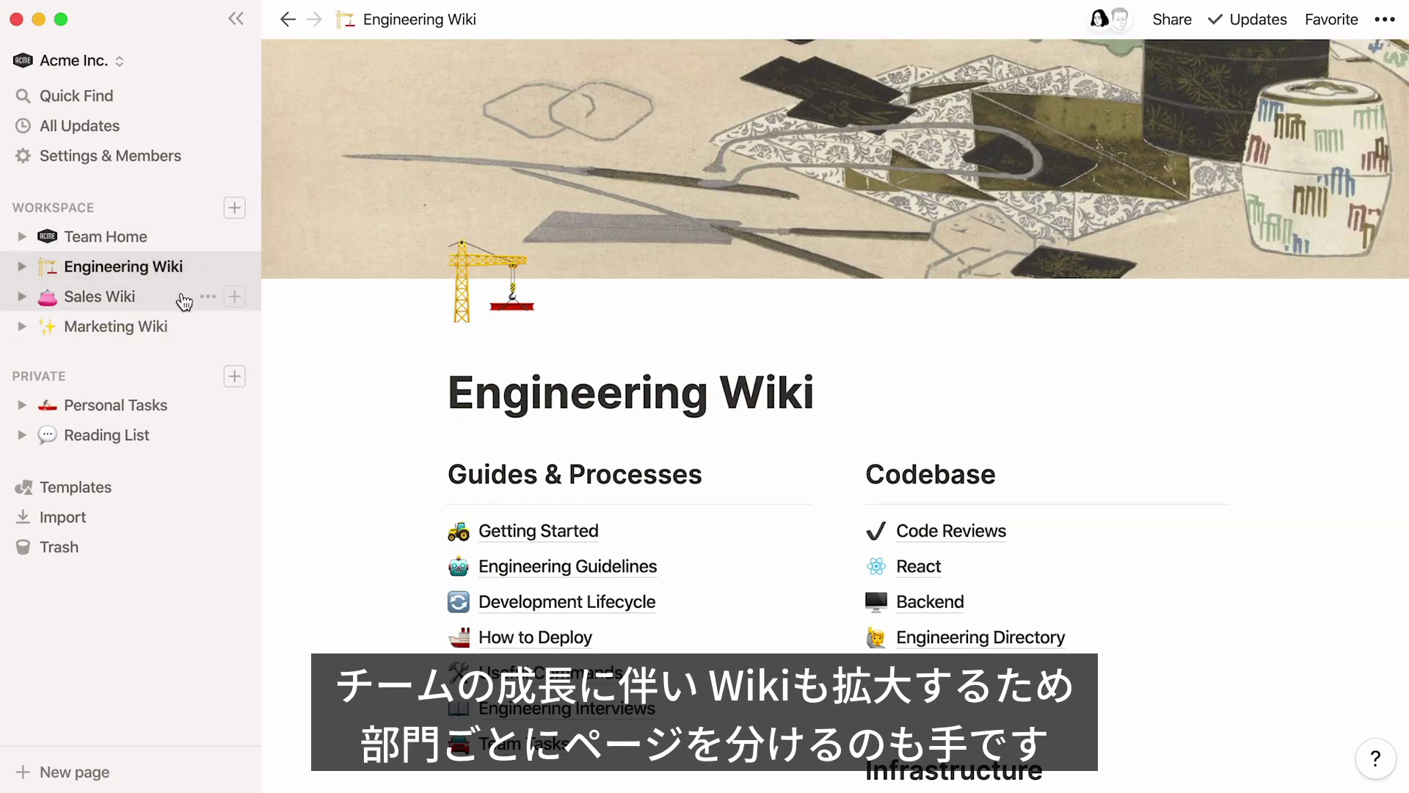
left_click(184, 300)
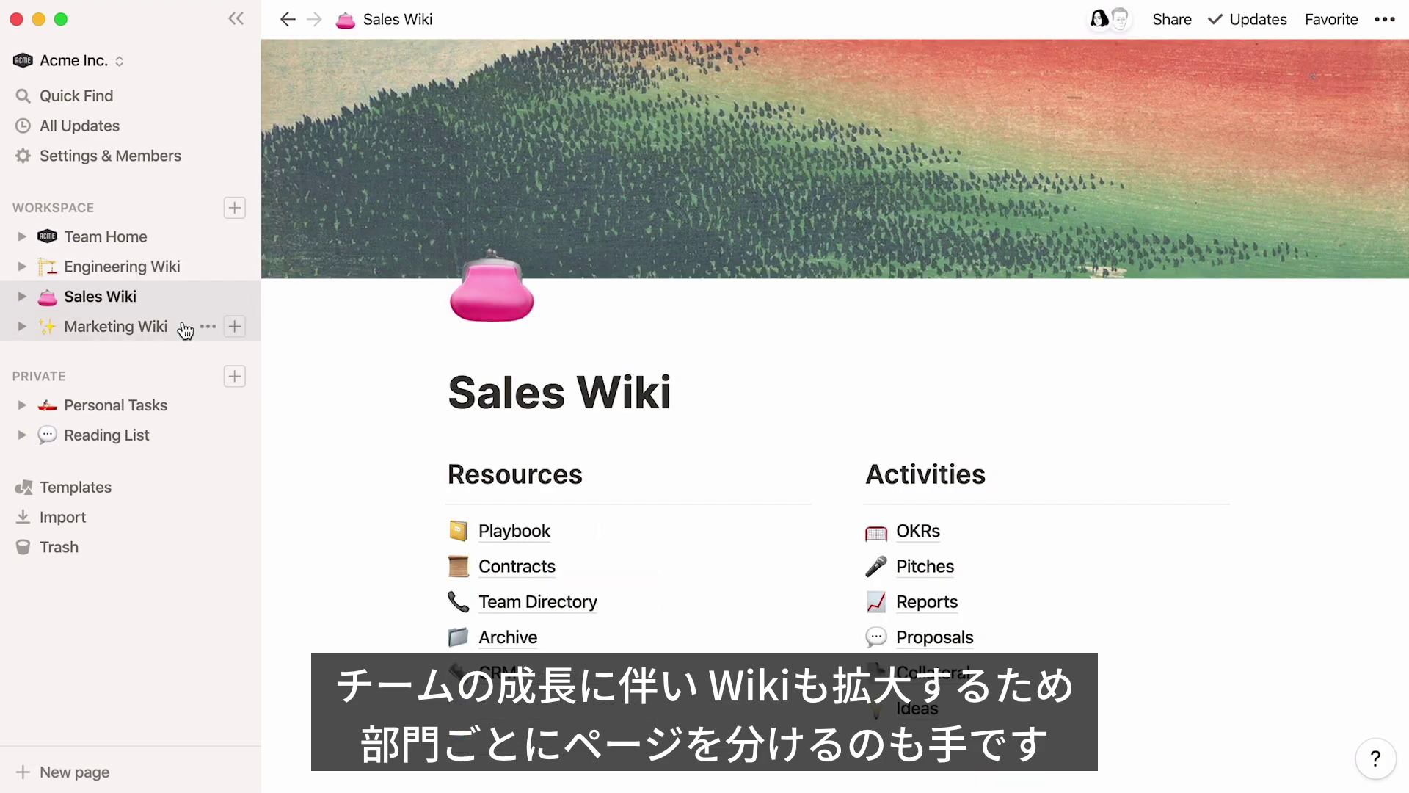
left_click(185, 330)
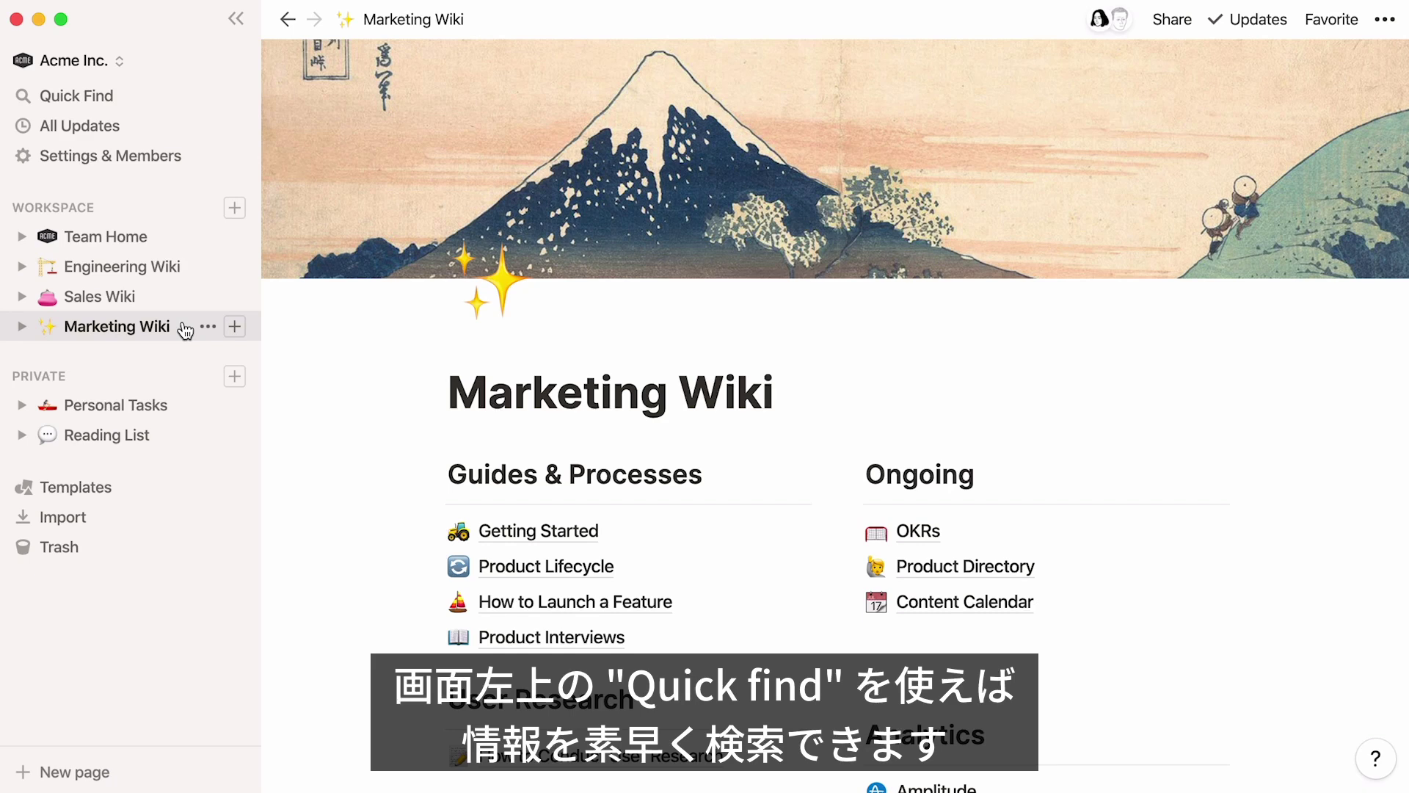
Step: Search the workspace for "content" and open the Content Calendar page of the Marketing Wiki
left_click(179, 96)
type("content")
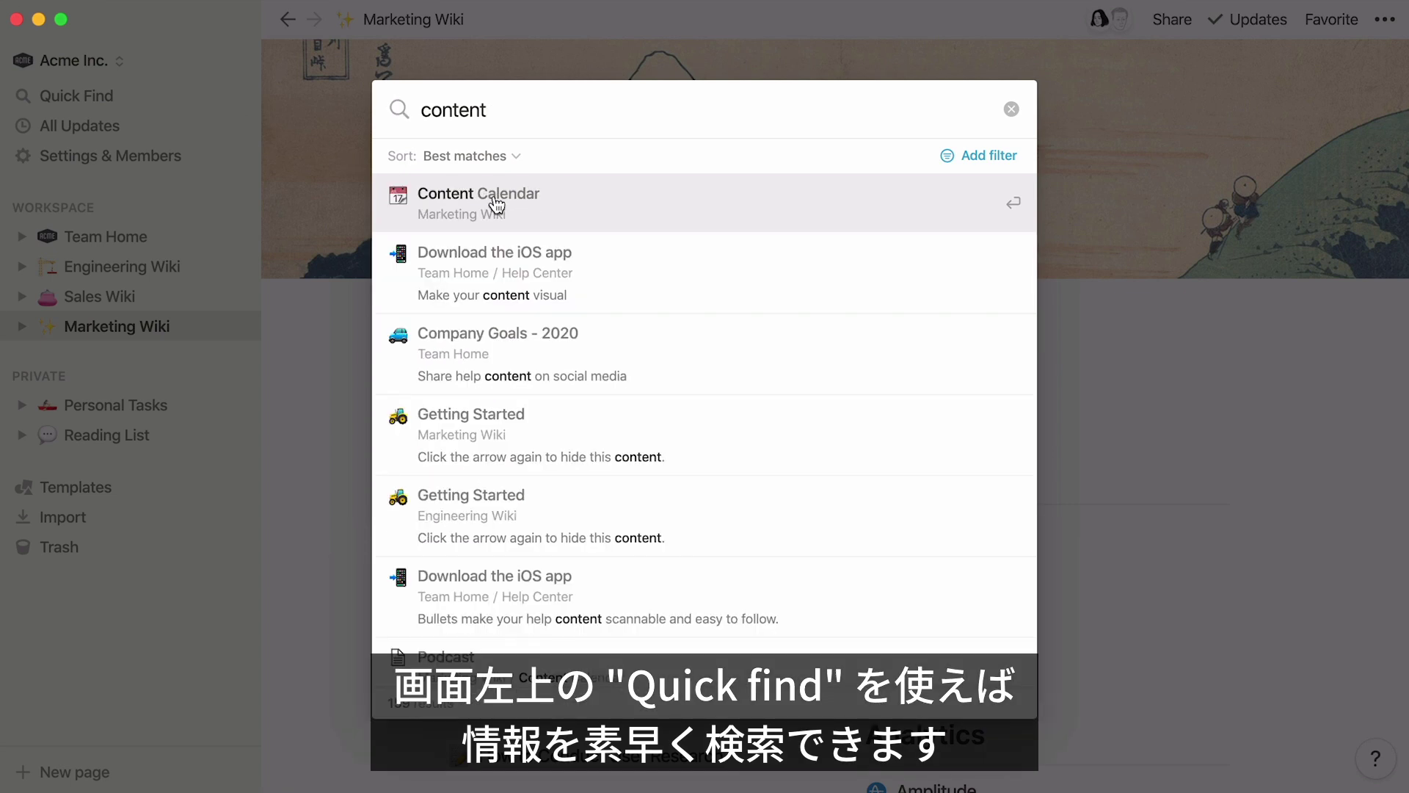
left_click(545, 211)
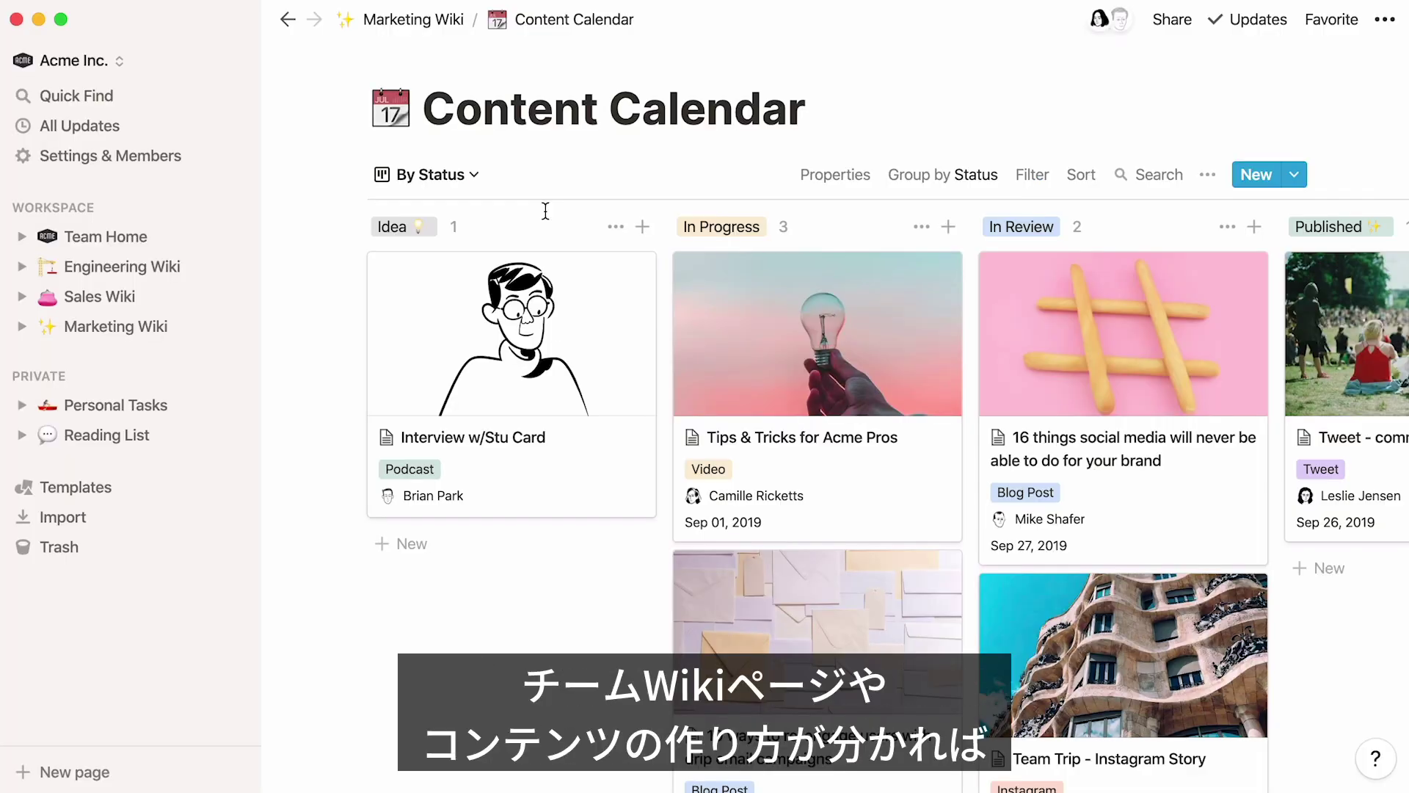
Step: Return to the Team Home page and collapse the sidebar
left_click(164, 235)
left_click(235, 19)
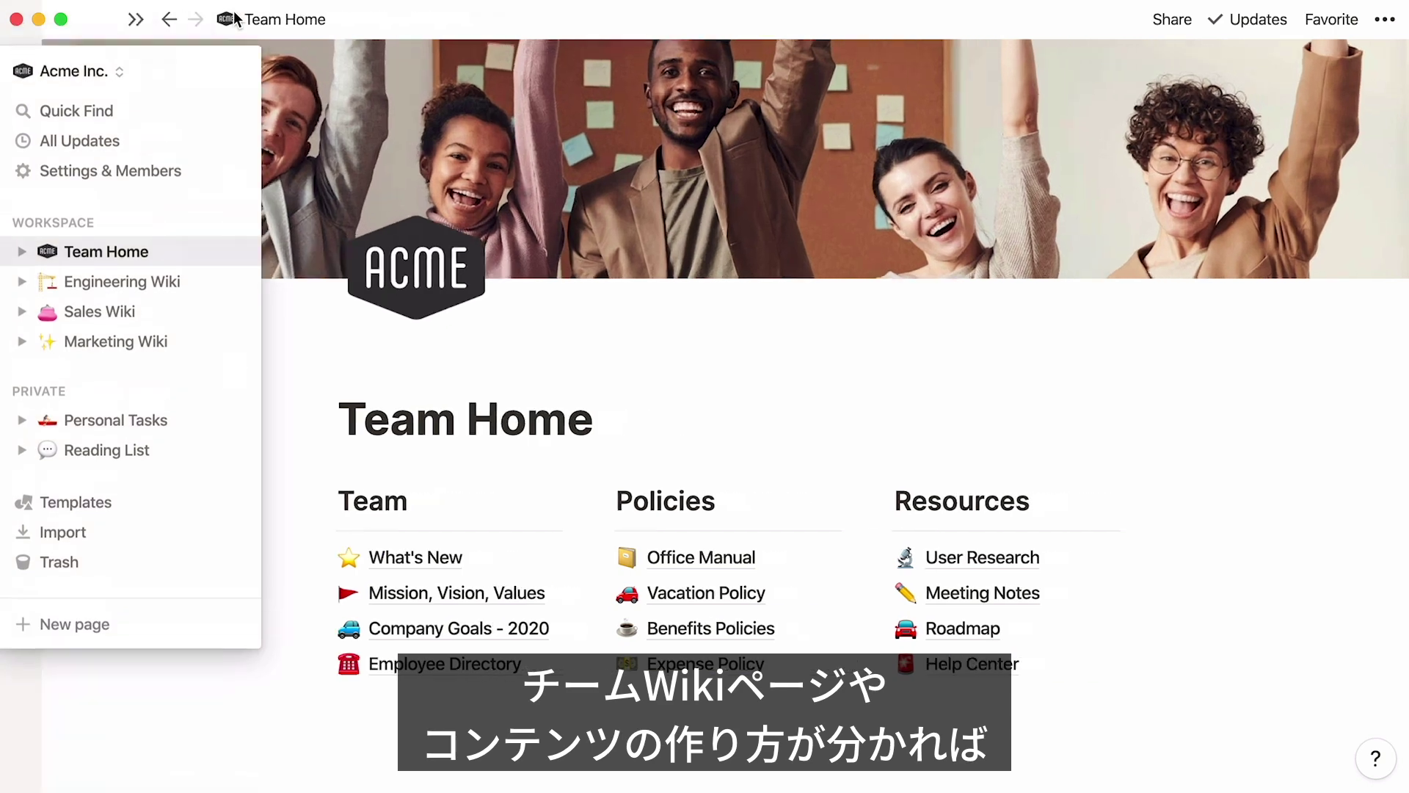